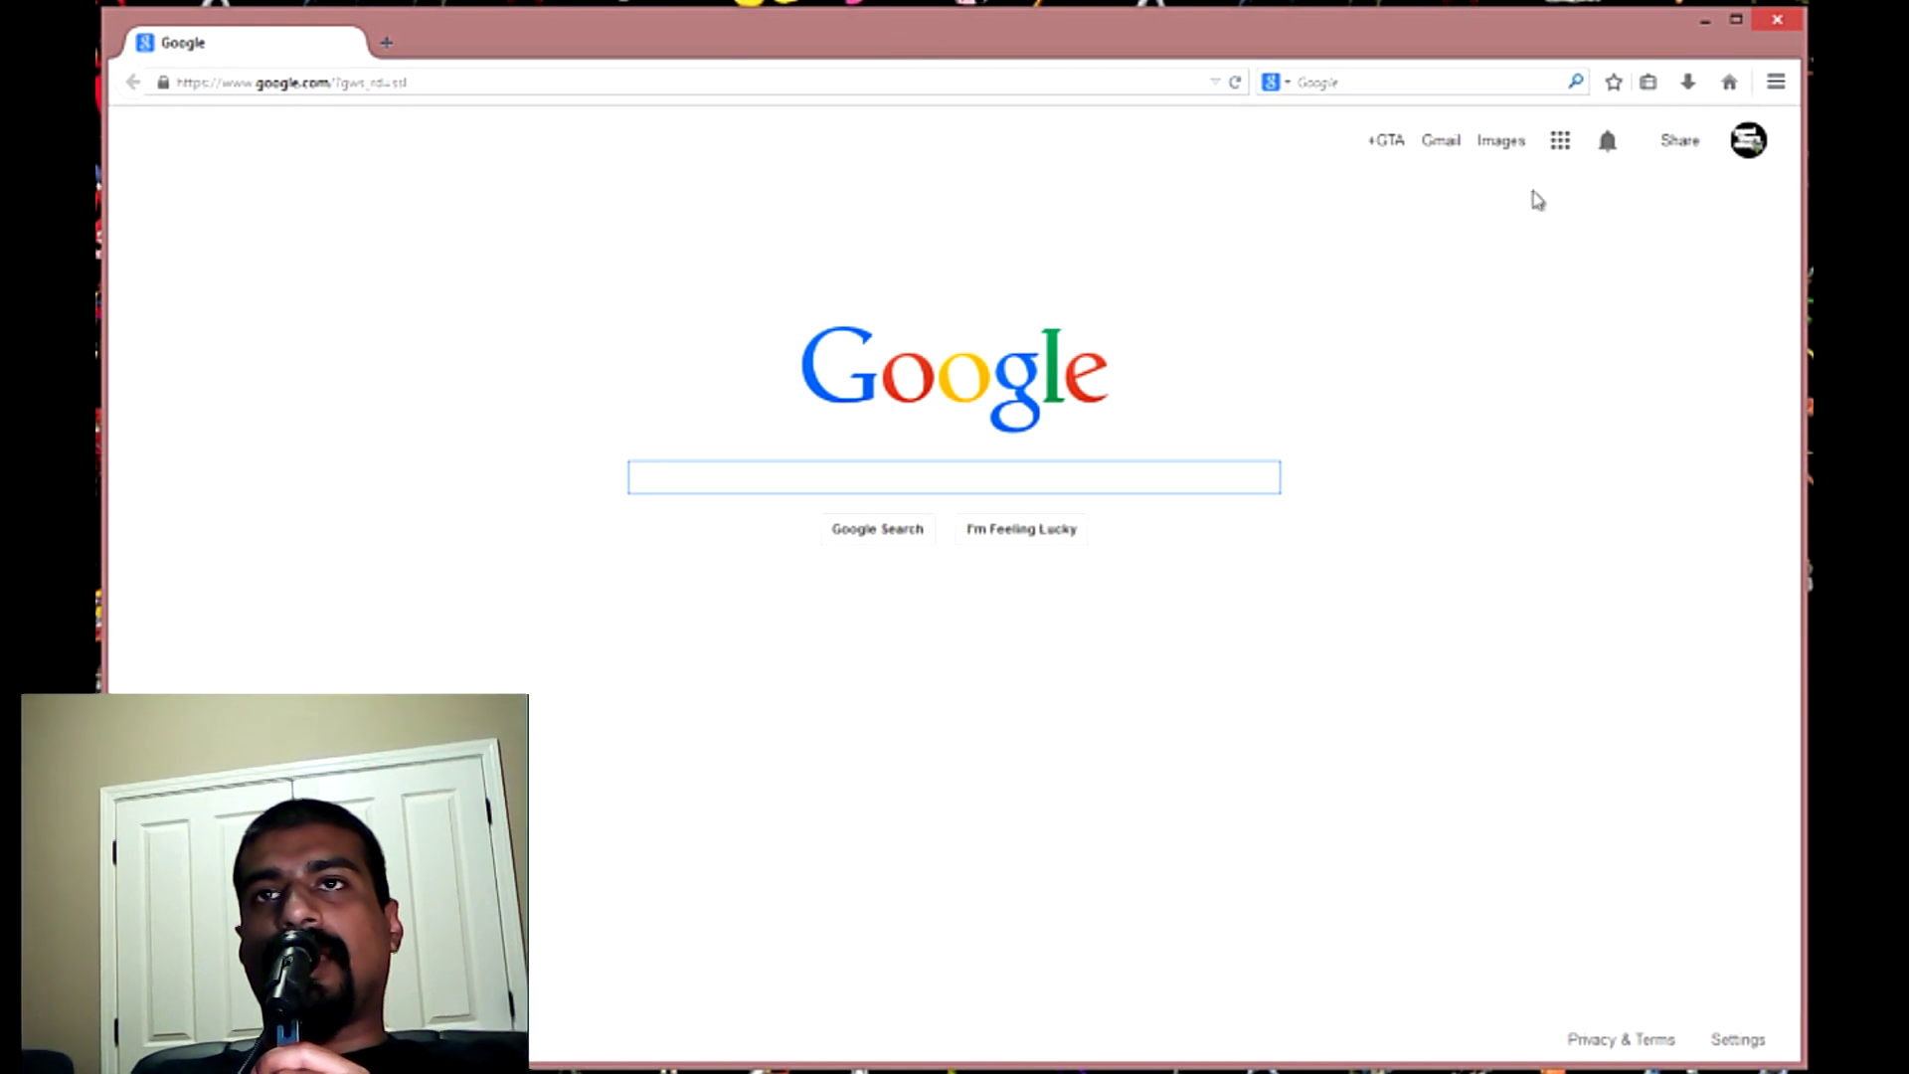
# - Minimize Firefox and create a desktop folder named 'Sega Genesis Emulator'
pyautogui.click(1705, 22)
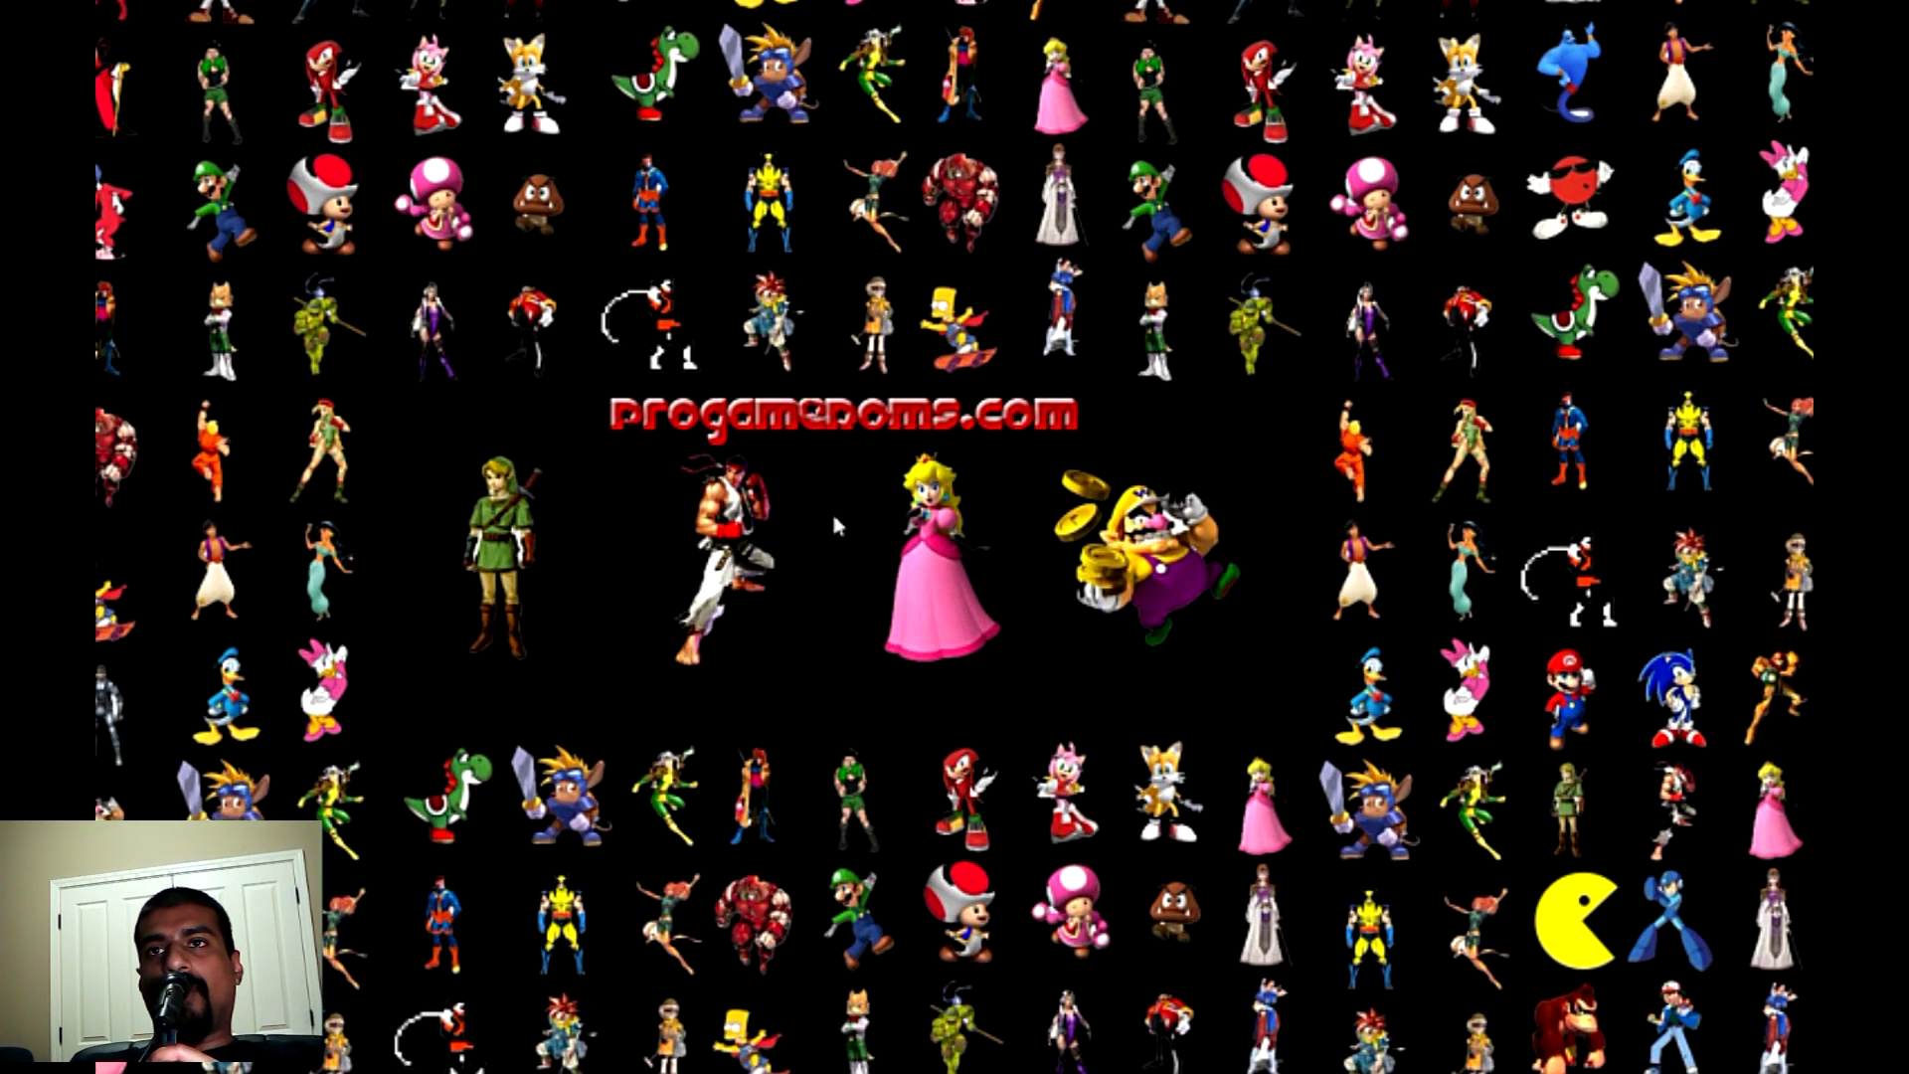
pyautogui.rightClick(834, 518)
pyautogui.moveTo(945, 780)
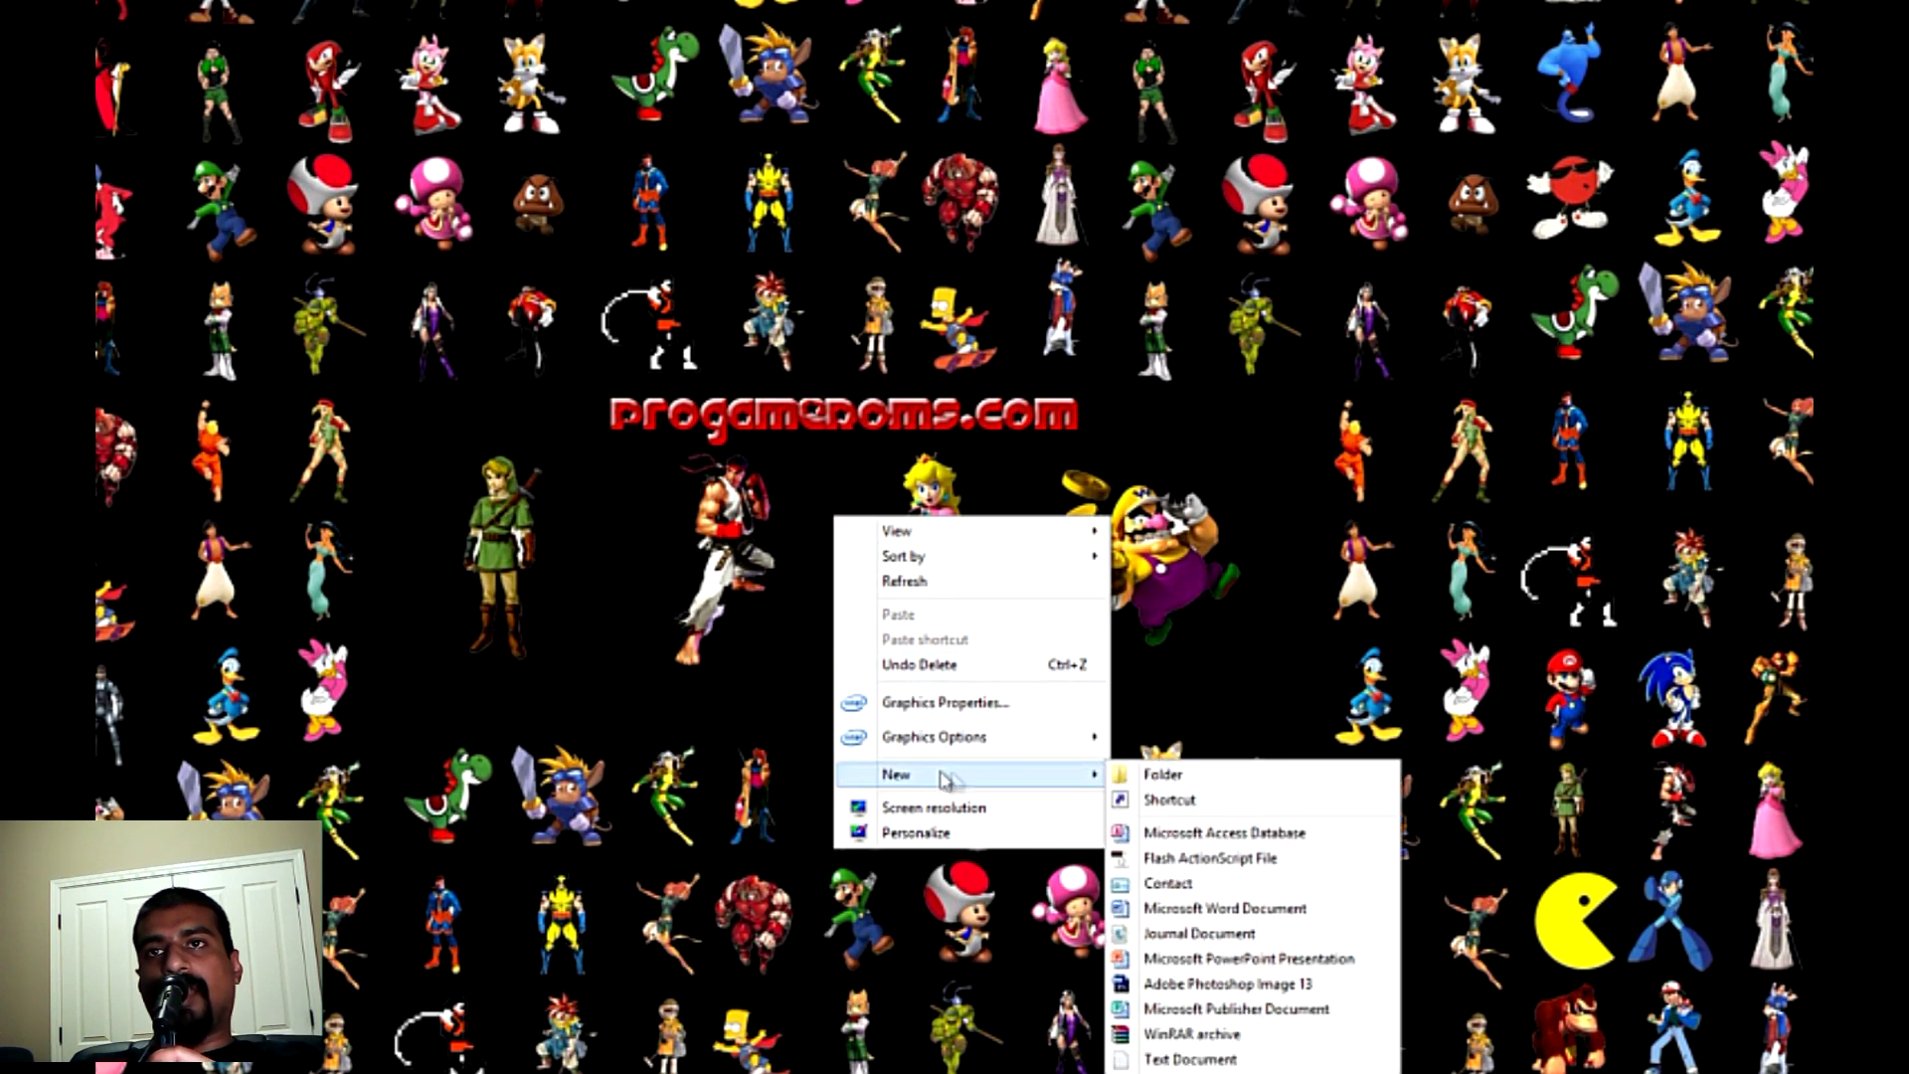
pyautogui.click(1144, 778)
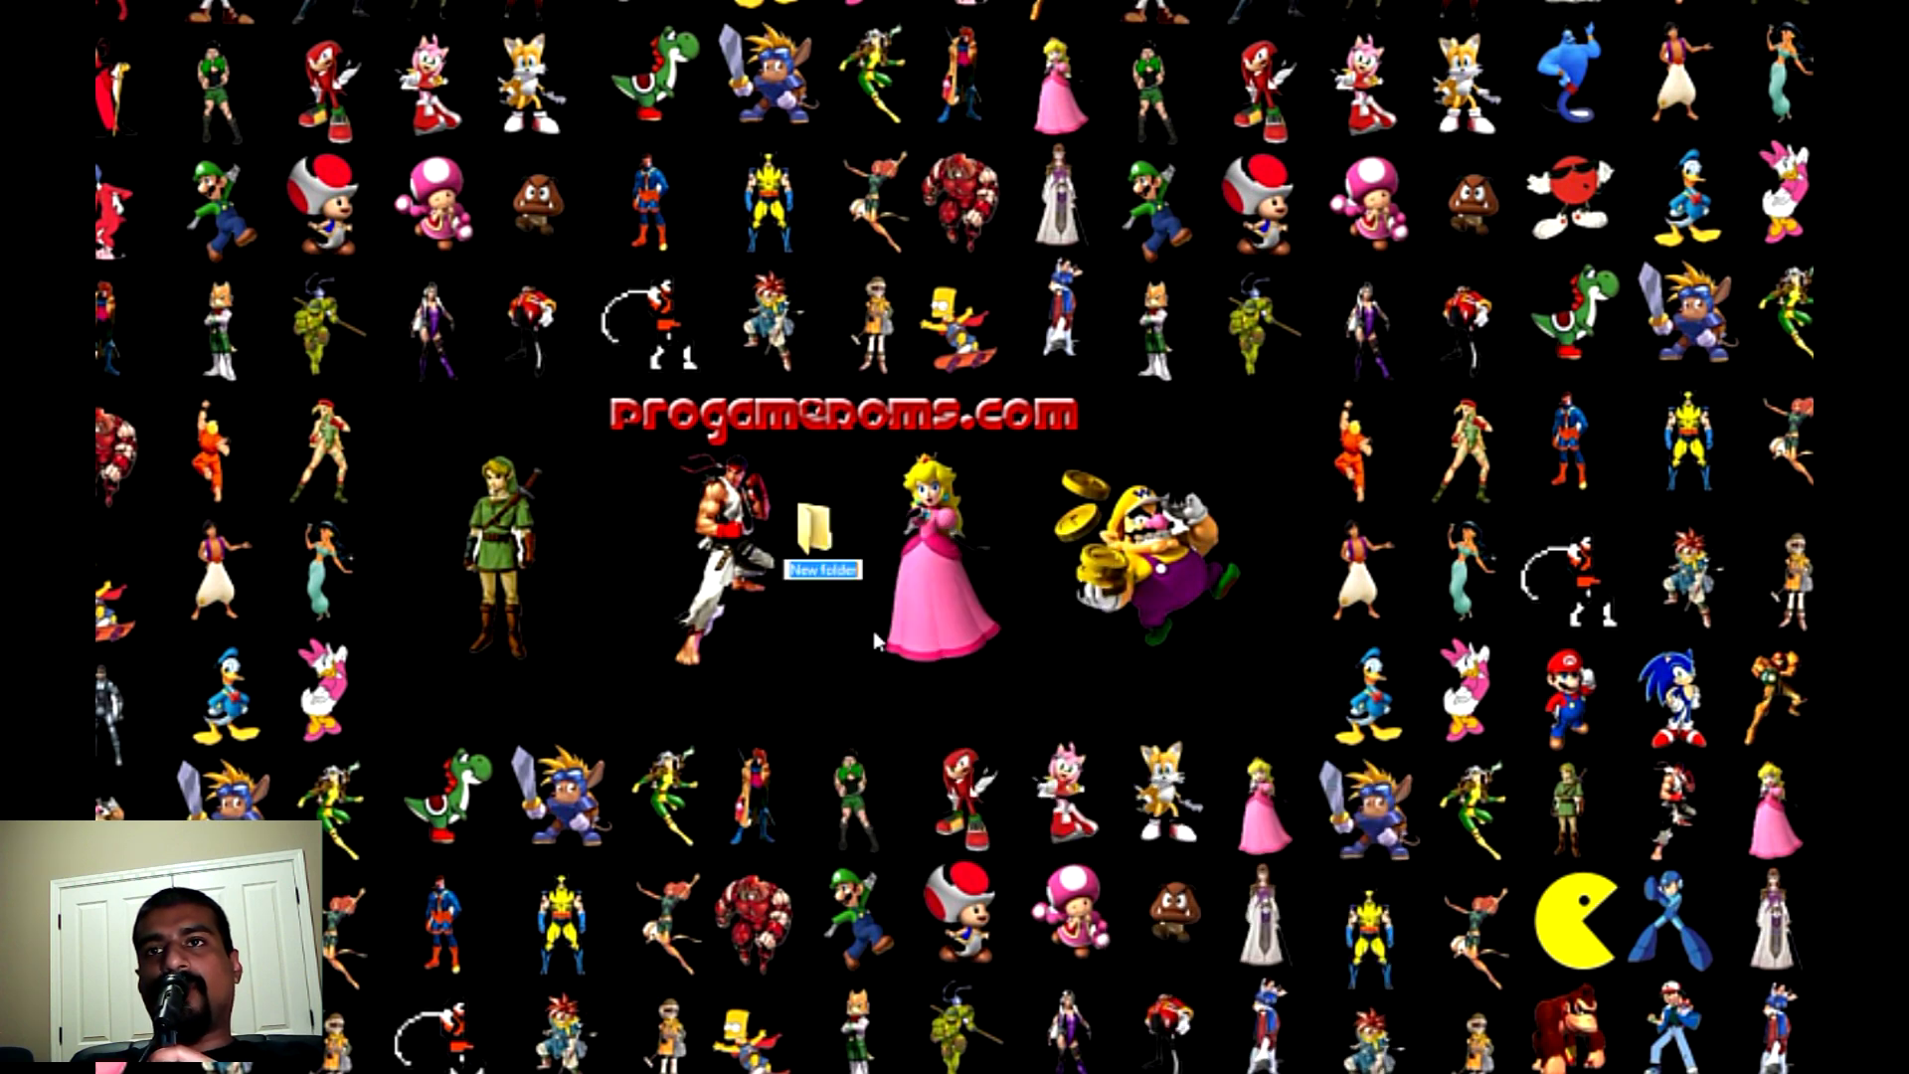
pyautogui.write('Sega Genesis Emulator')
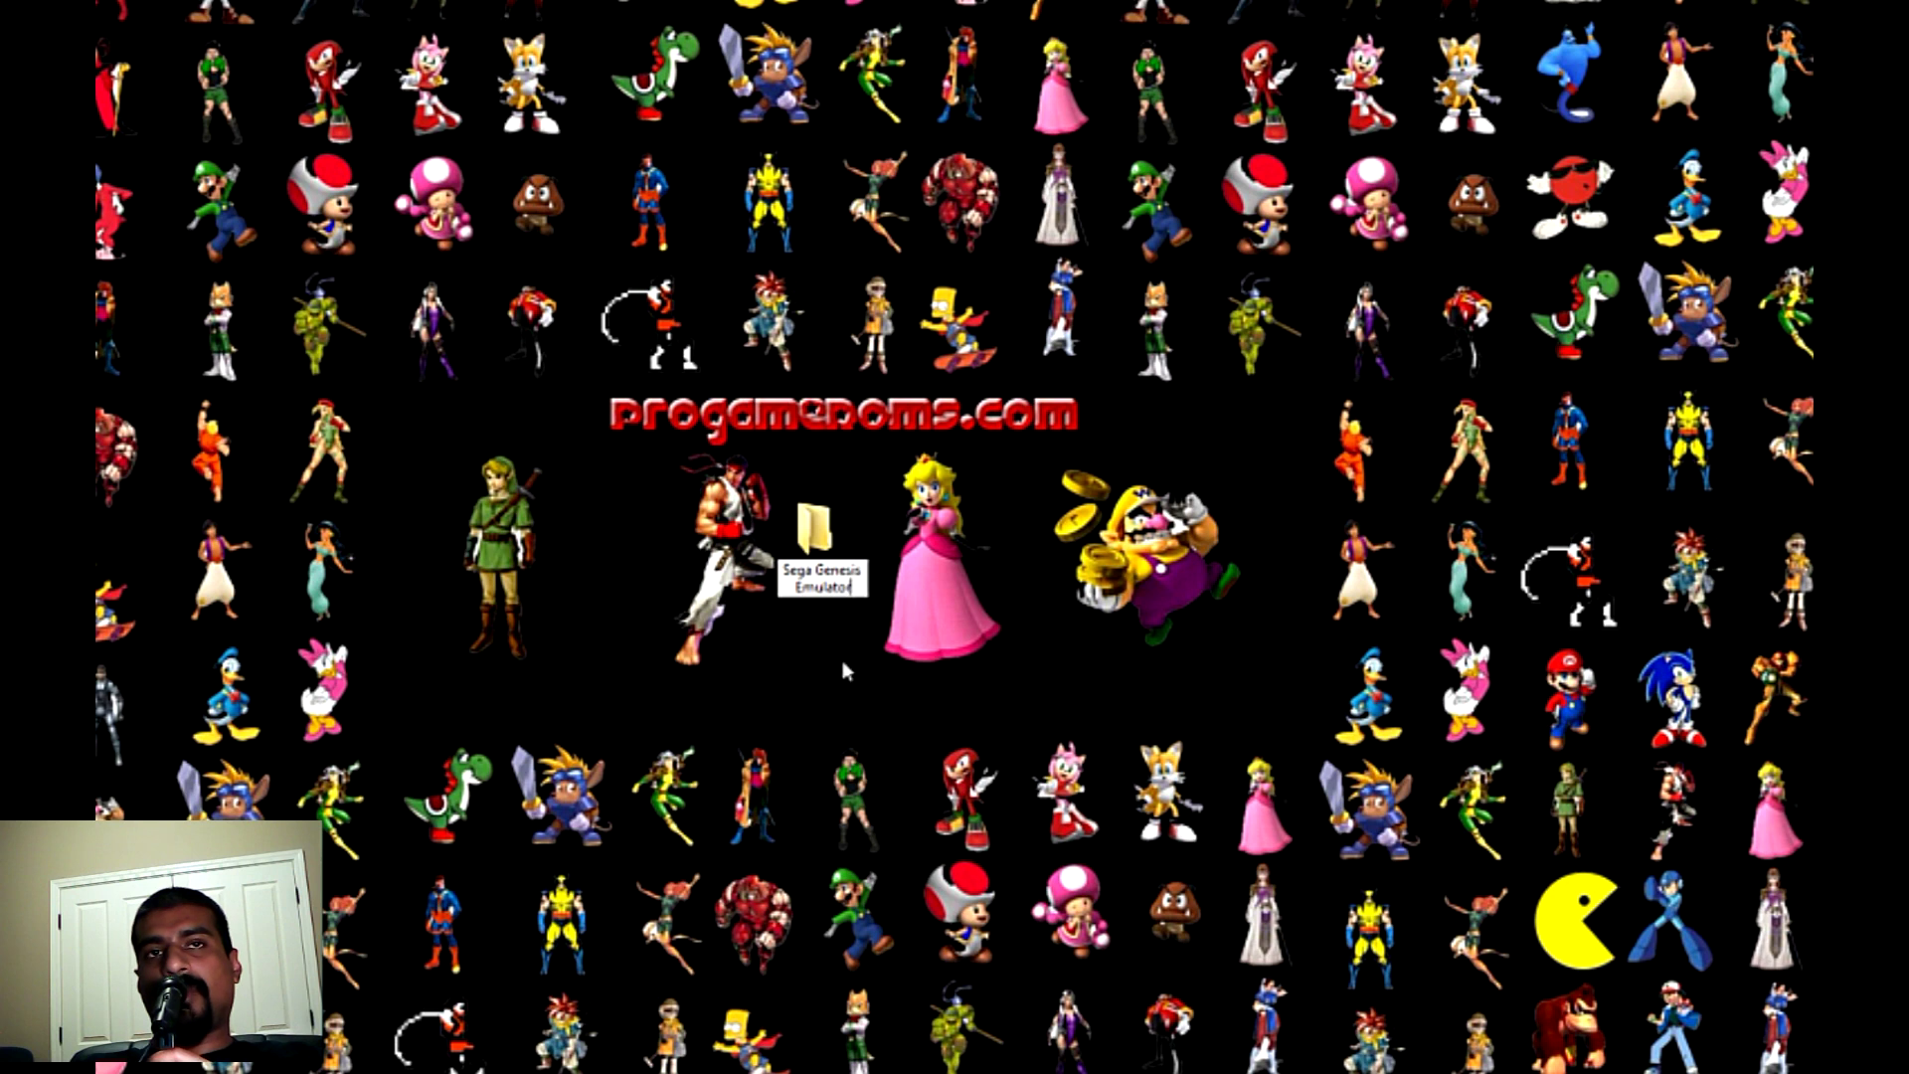
pyautogui.press('Return')
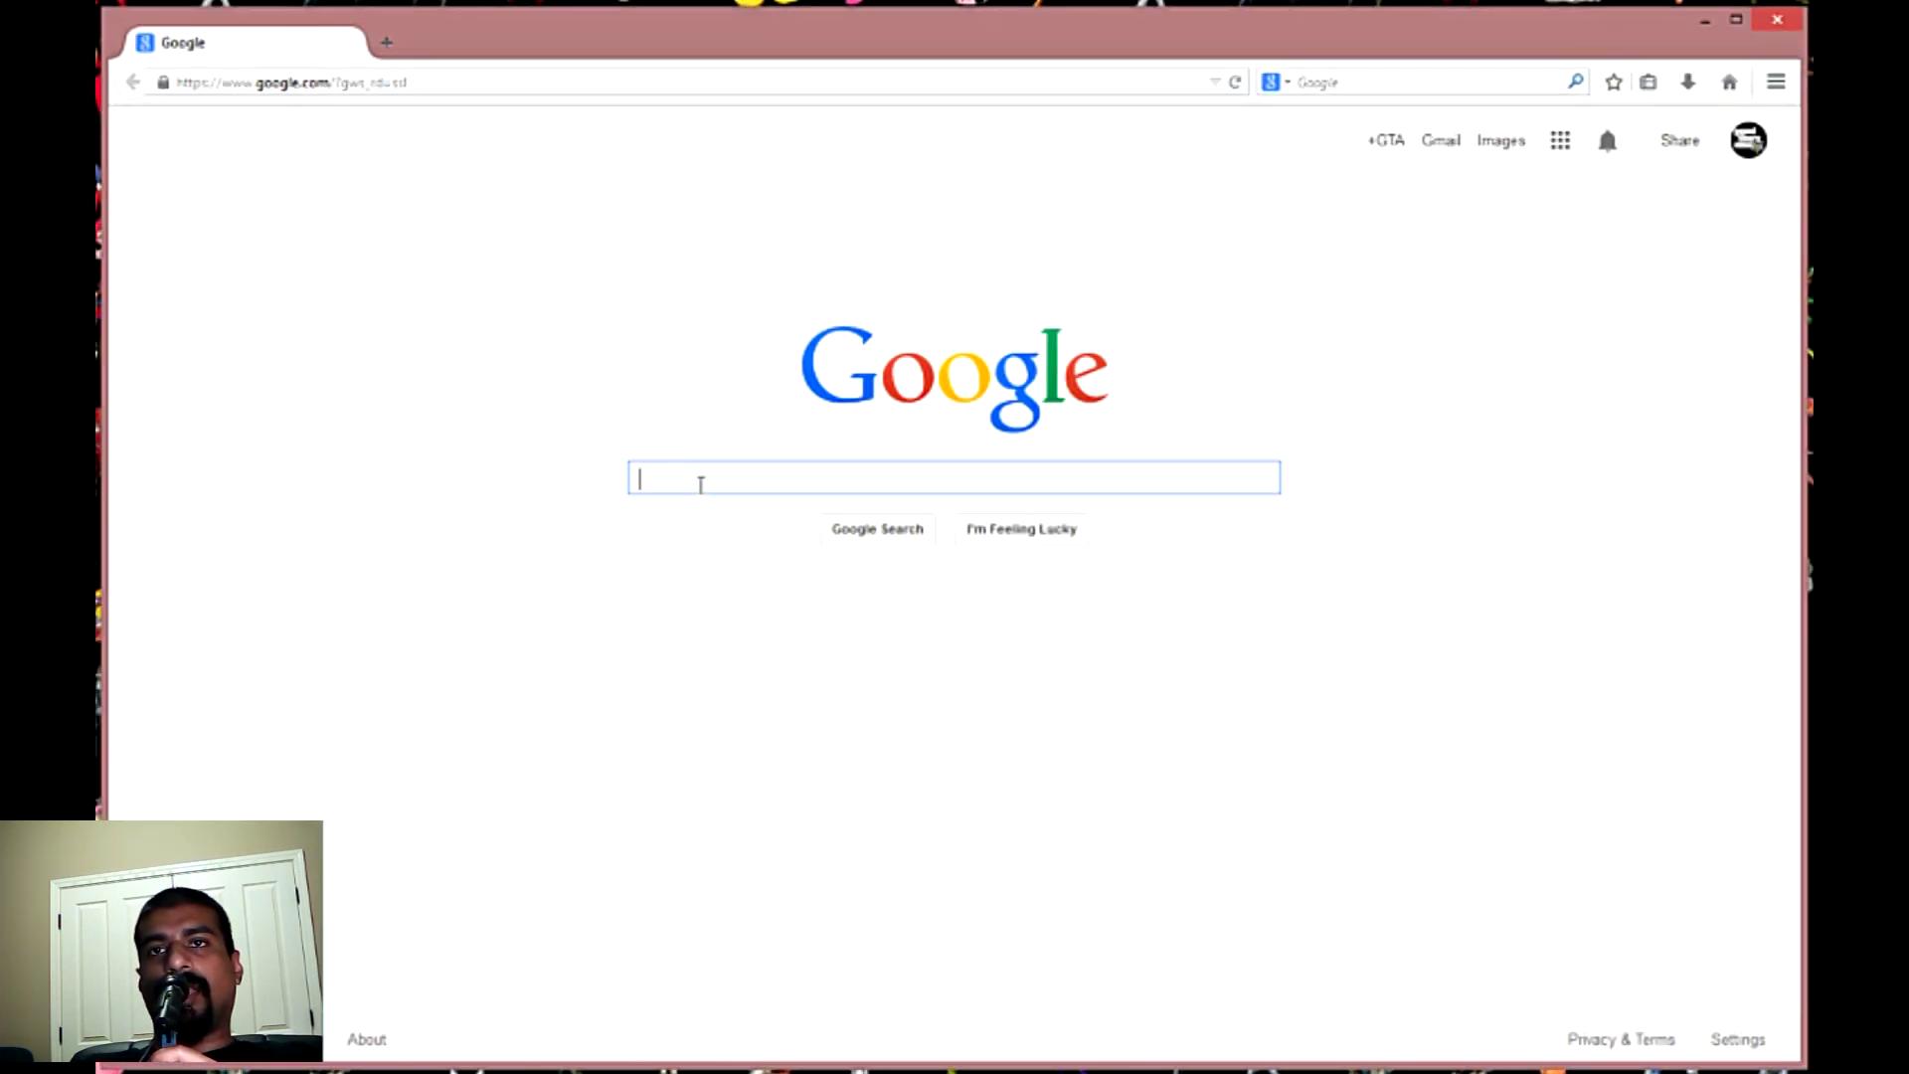
# - Search Google for progameroms.com and open the ProGameRoms.com home page result
pyautogui.write('progameroms.com')
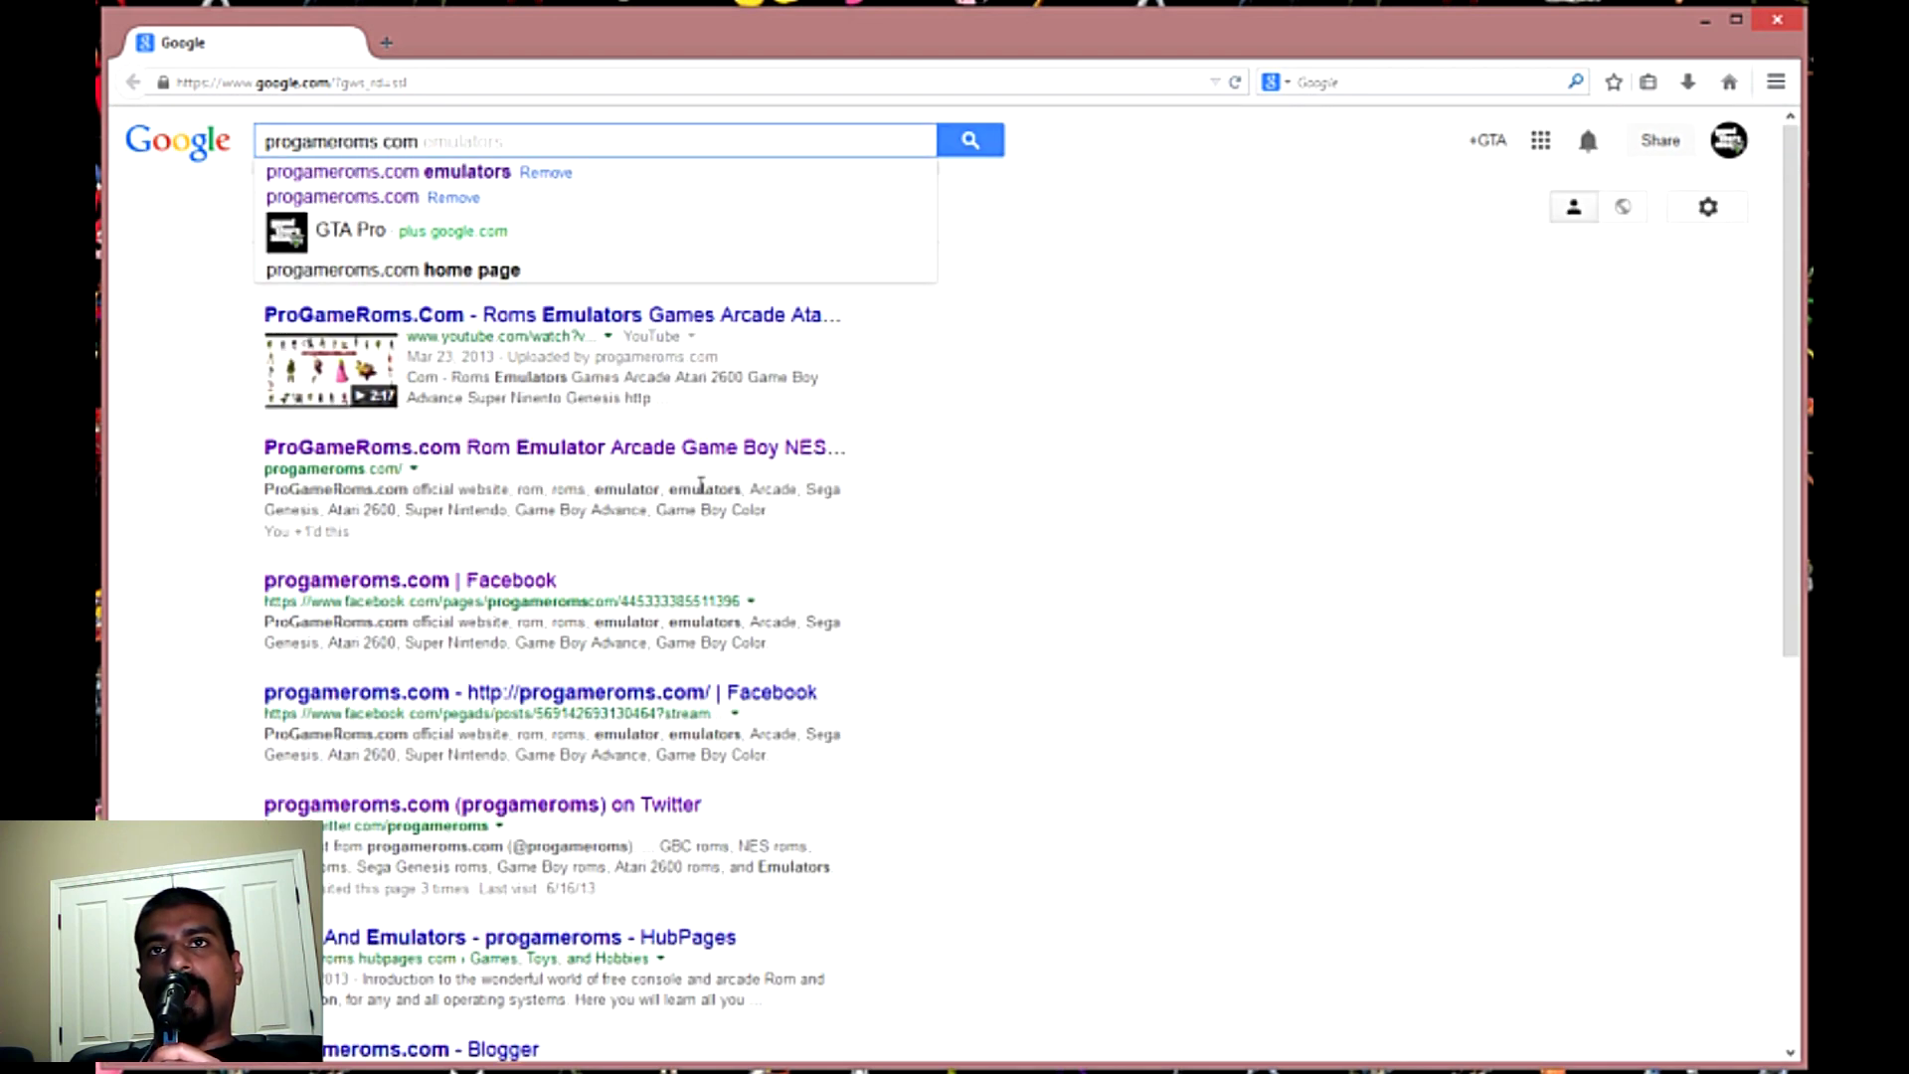
pyautogui.click(966, 144)
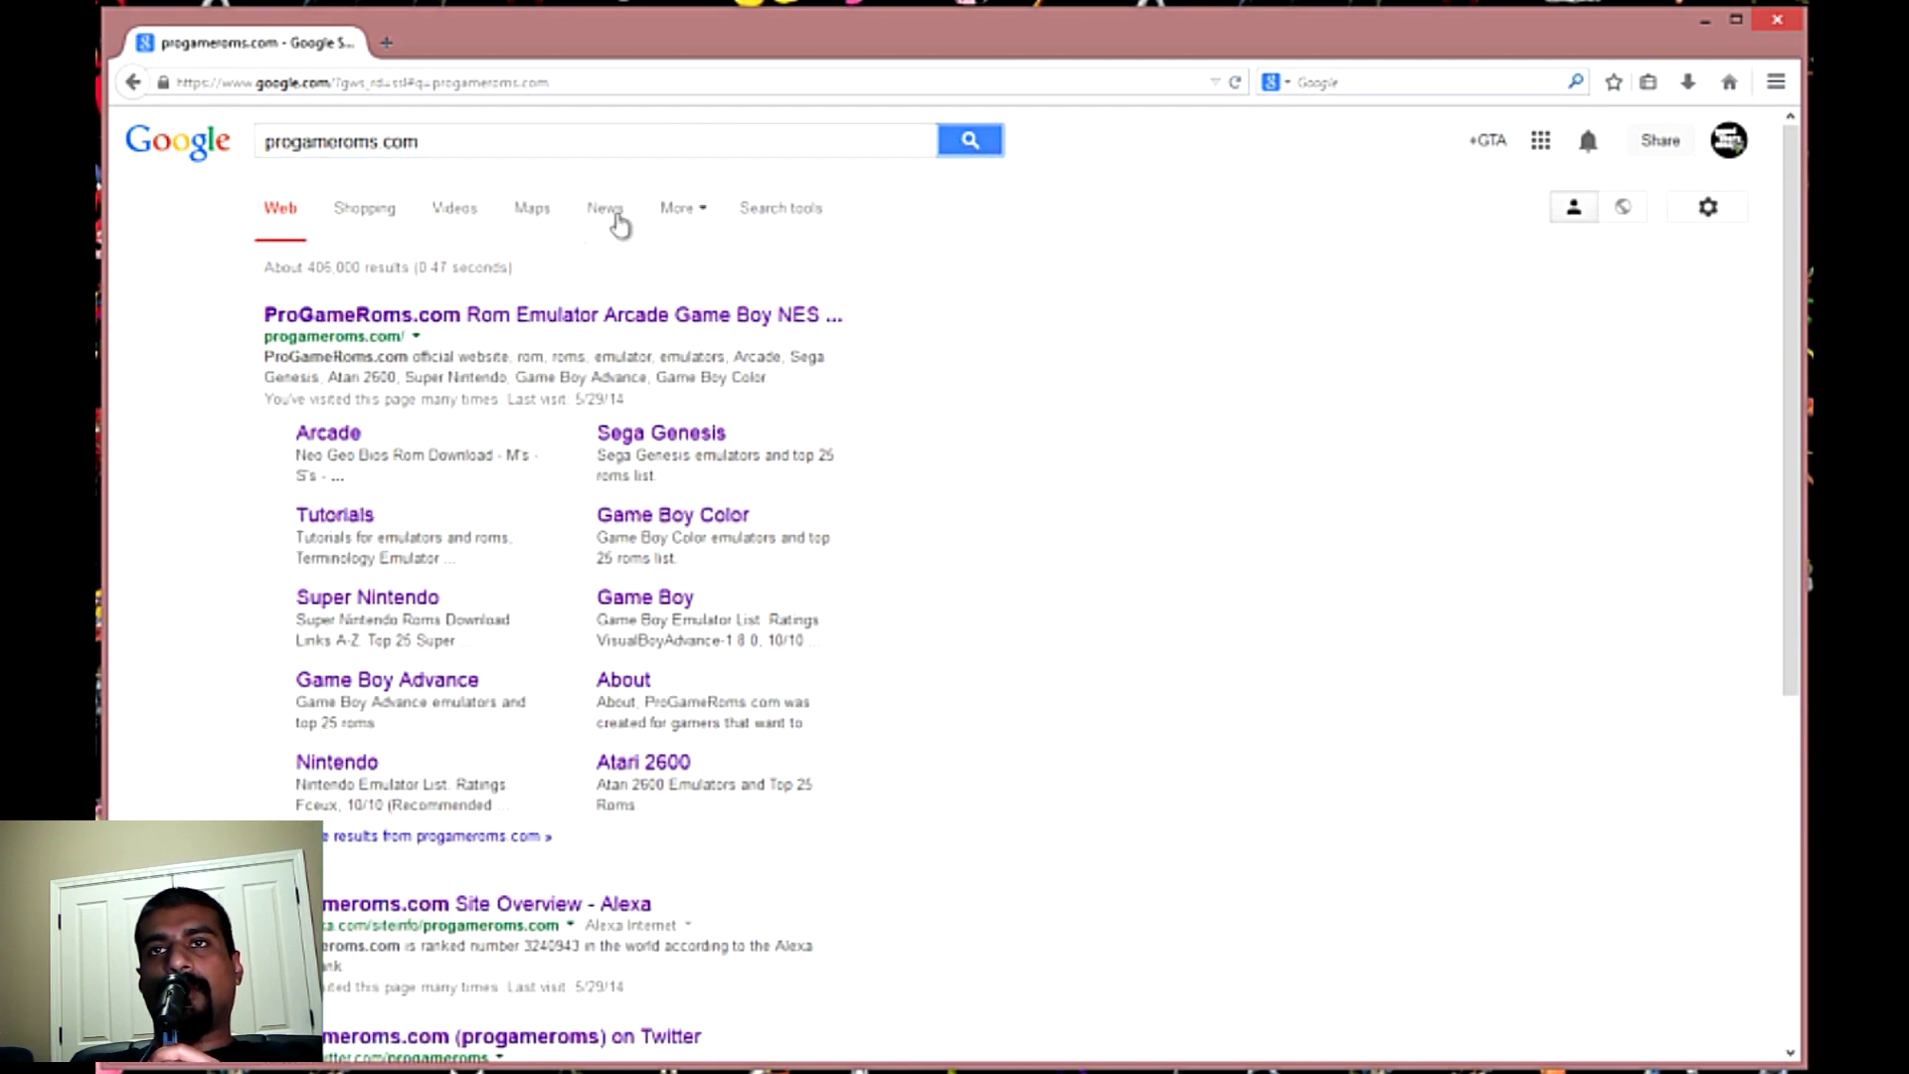
pyautogui.click(452, 319)
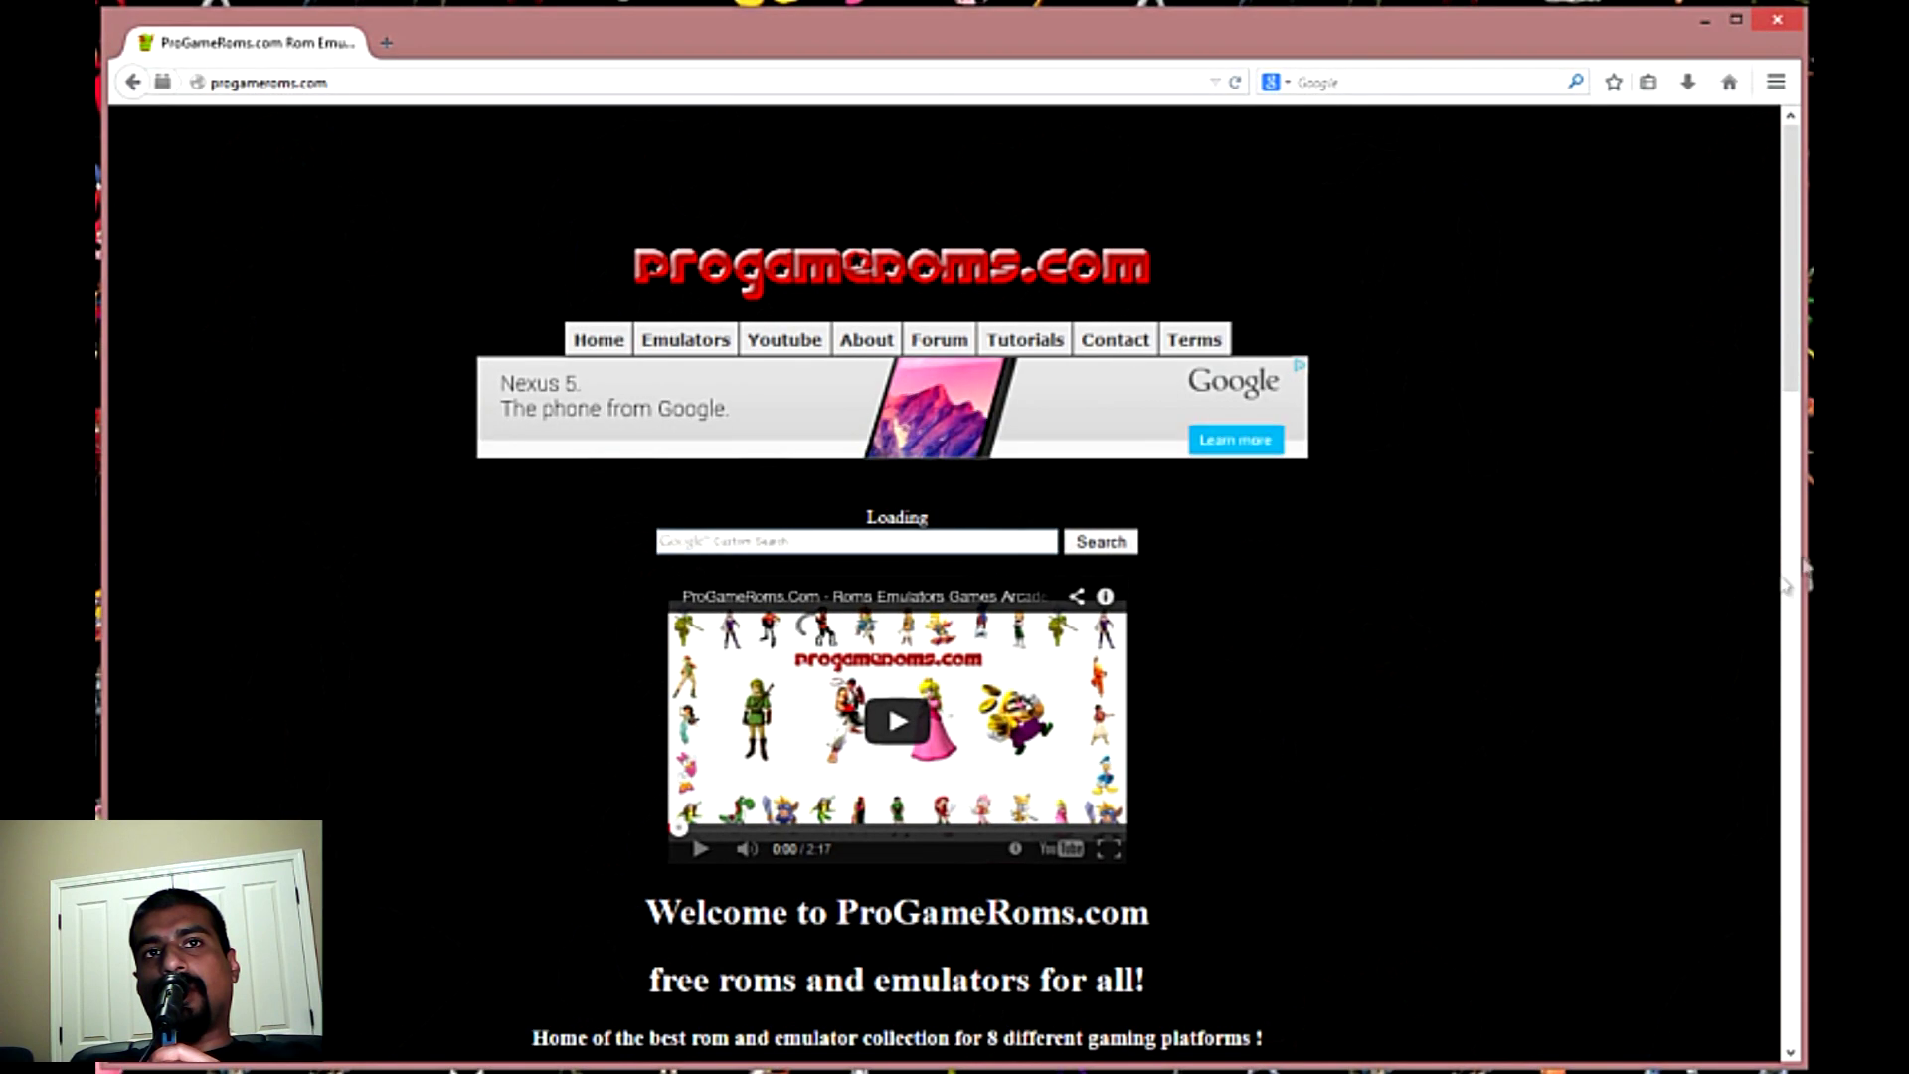
# - Open the Sega Genesis section, scroll to its emulator list, and click the Fusion download link
pyautogui.moveTo(1792, 267); pyautogui.dragTo(1794, 517)
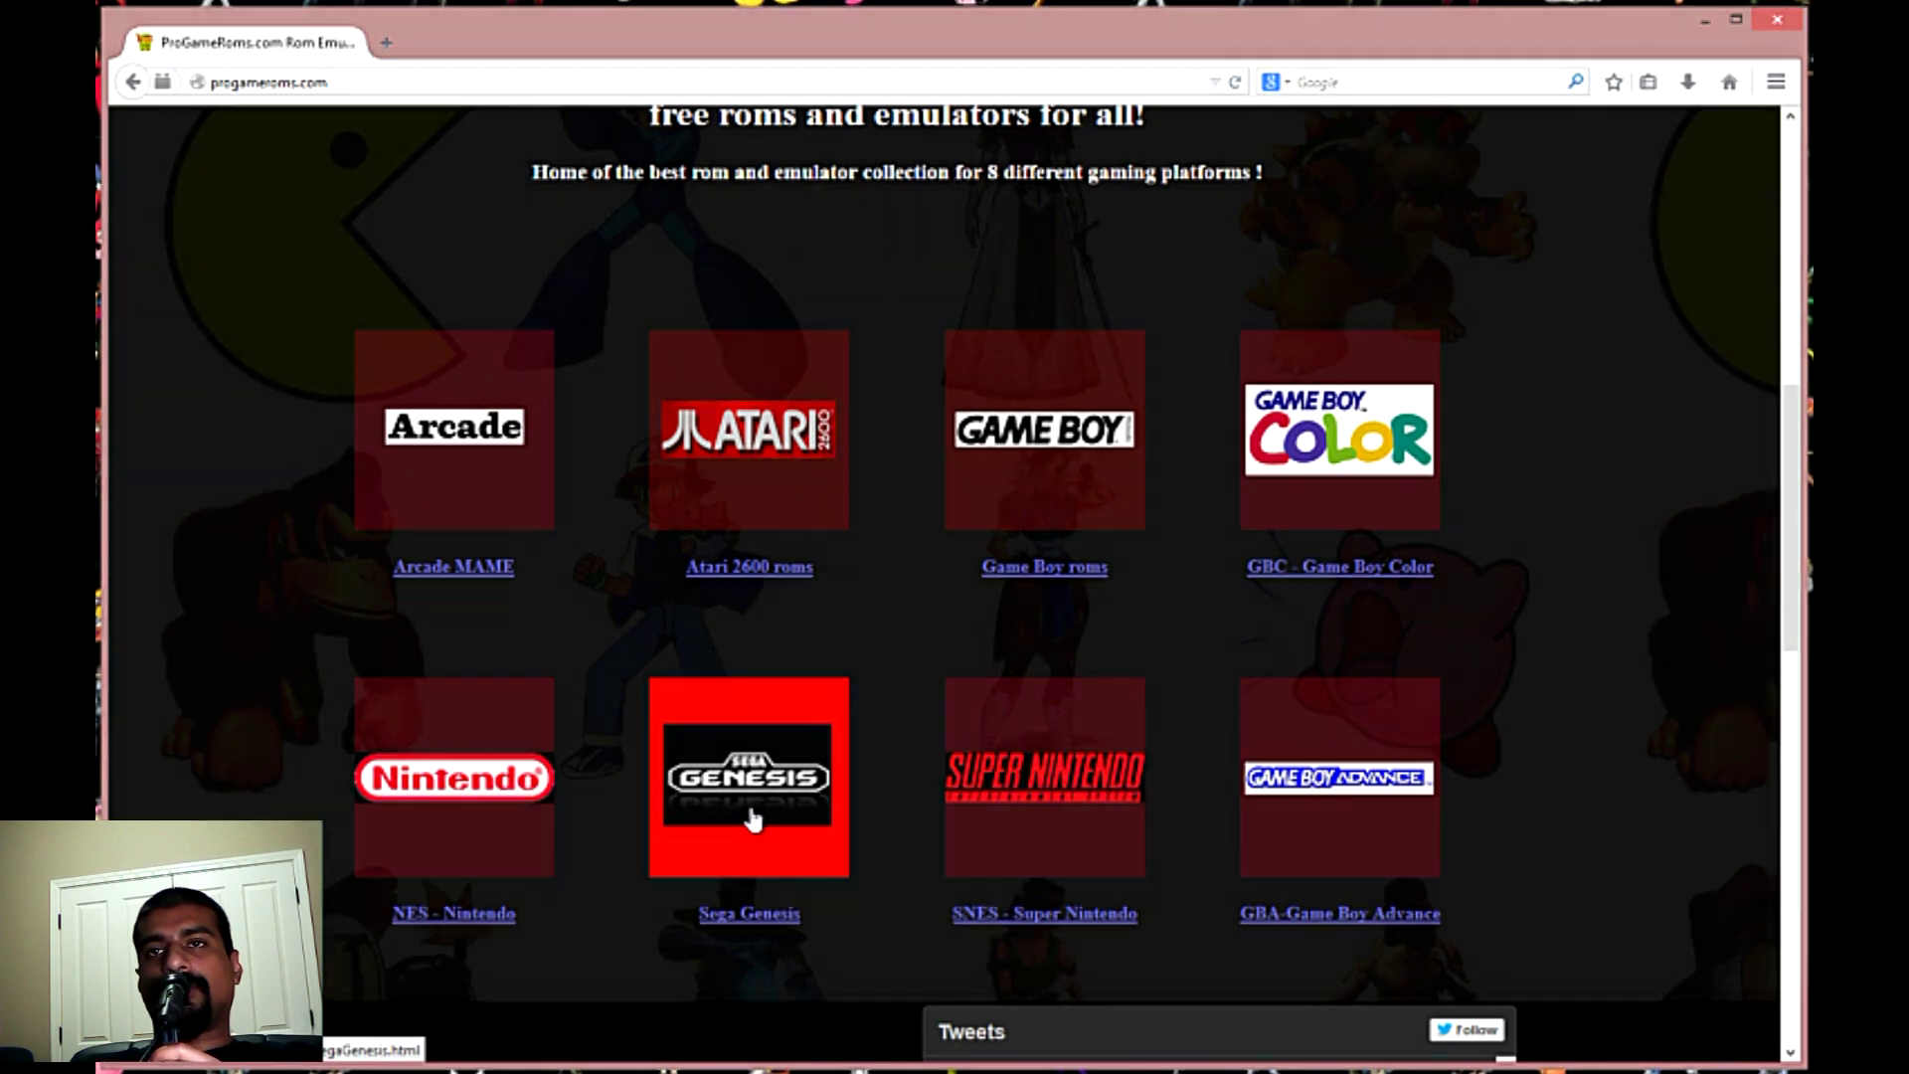
pyautogui.click(752, 819)
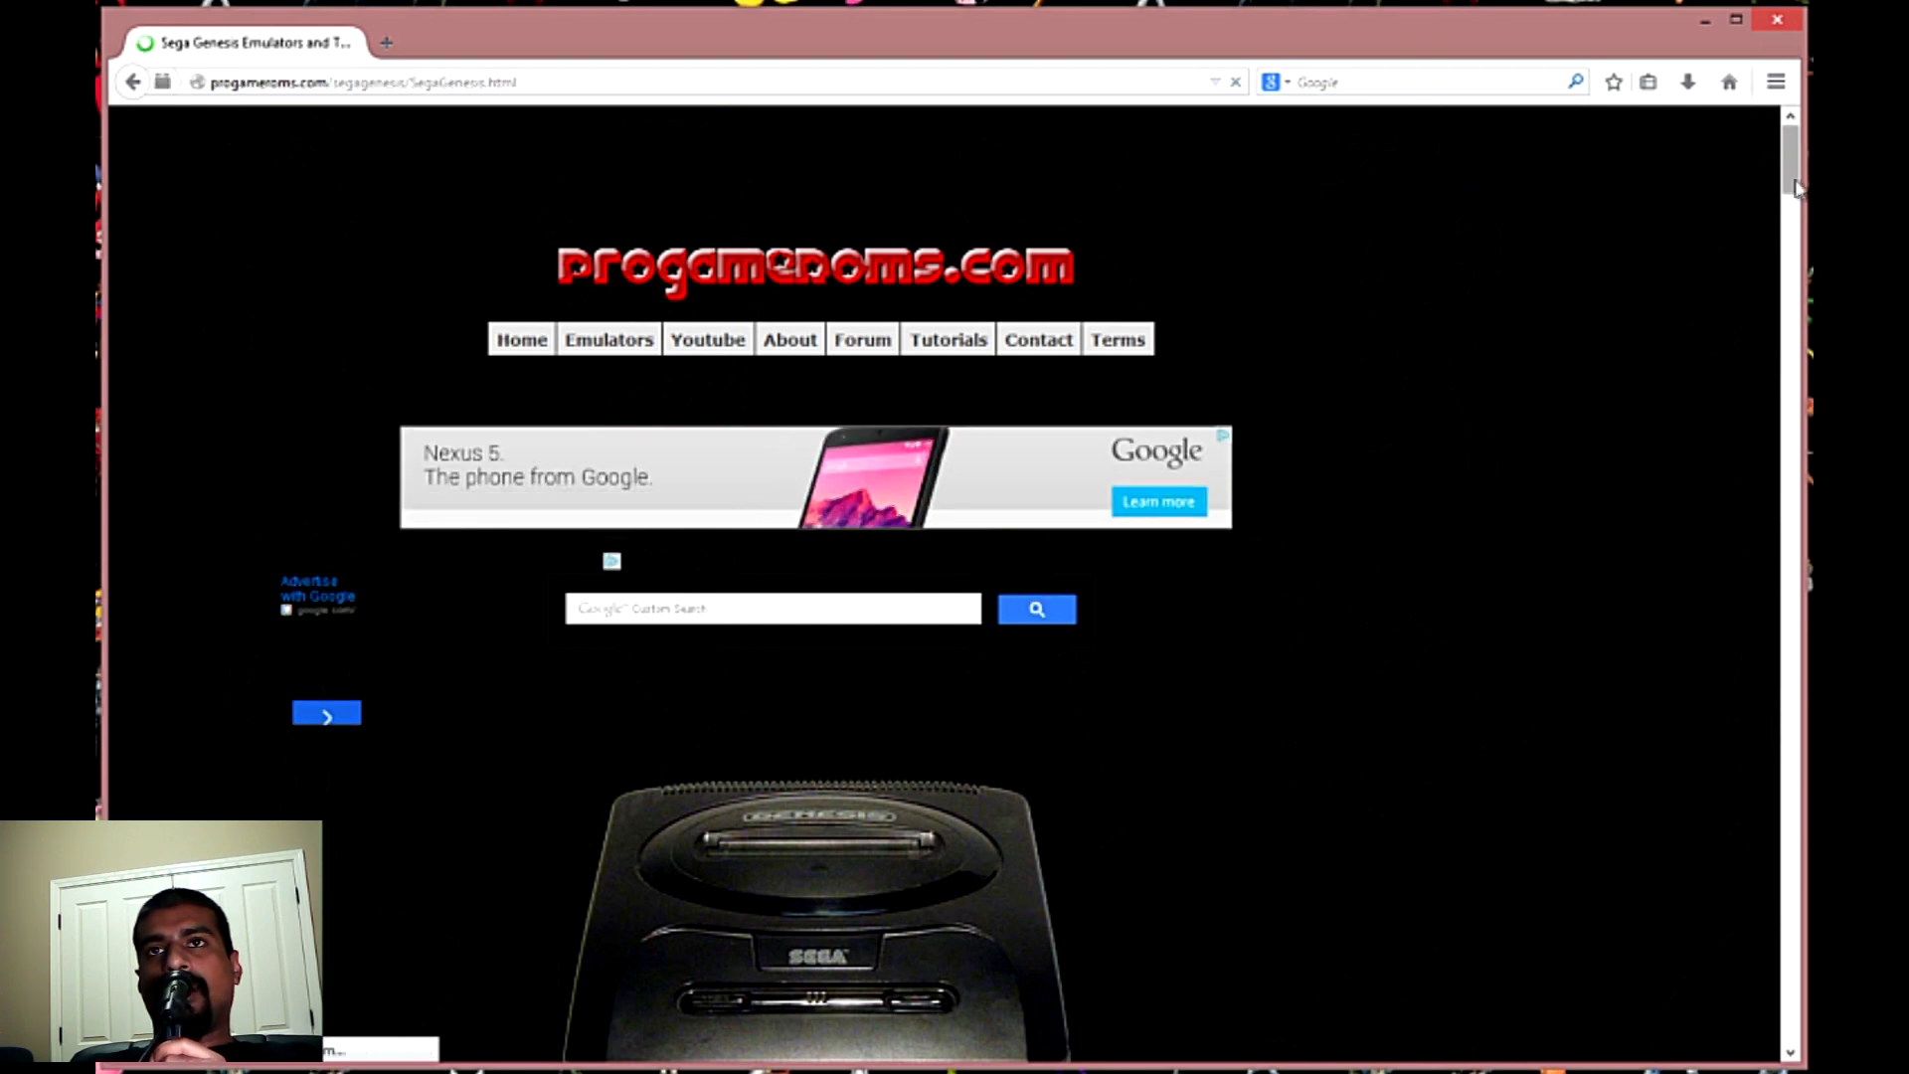
pyautogui.scroll(-4, 1797, 202)
pyautogui.moveTo(1797, 202); pyautogui.dragTo(1800, 262)
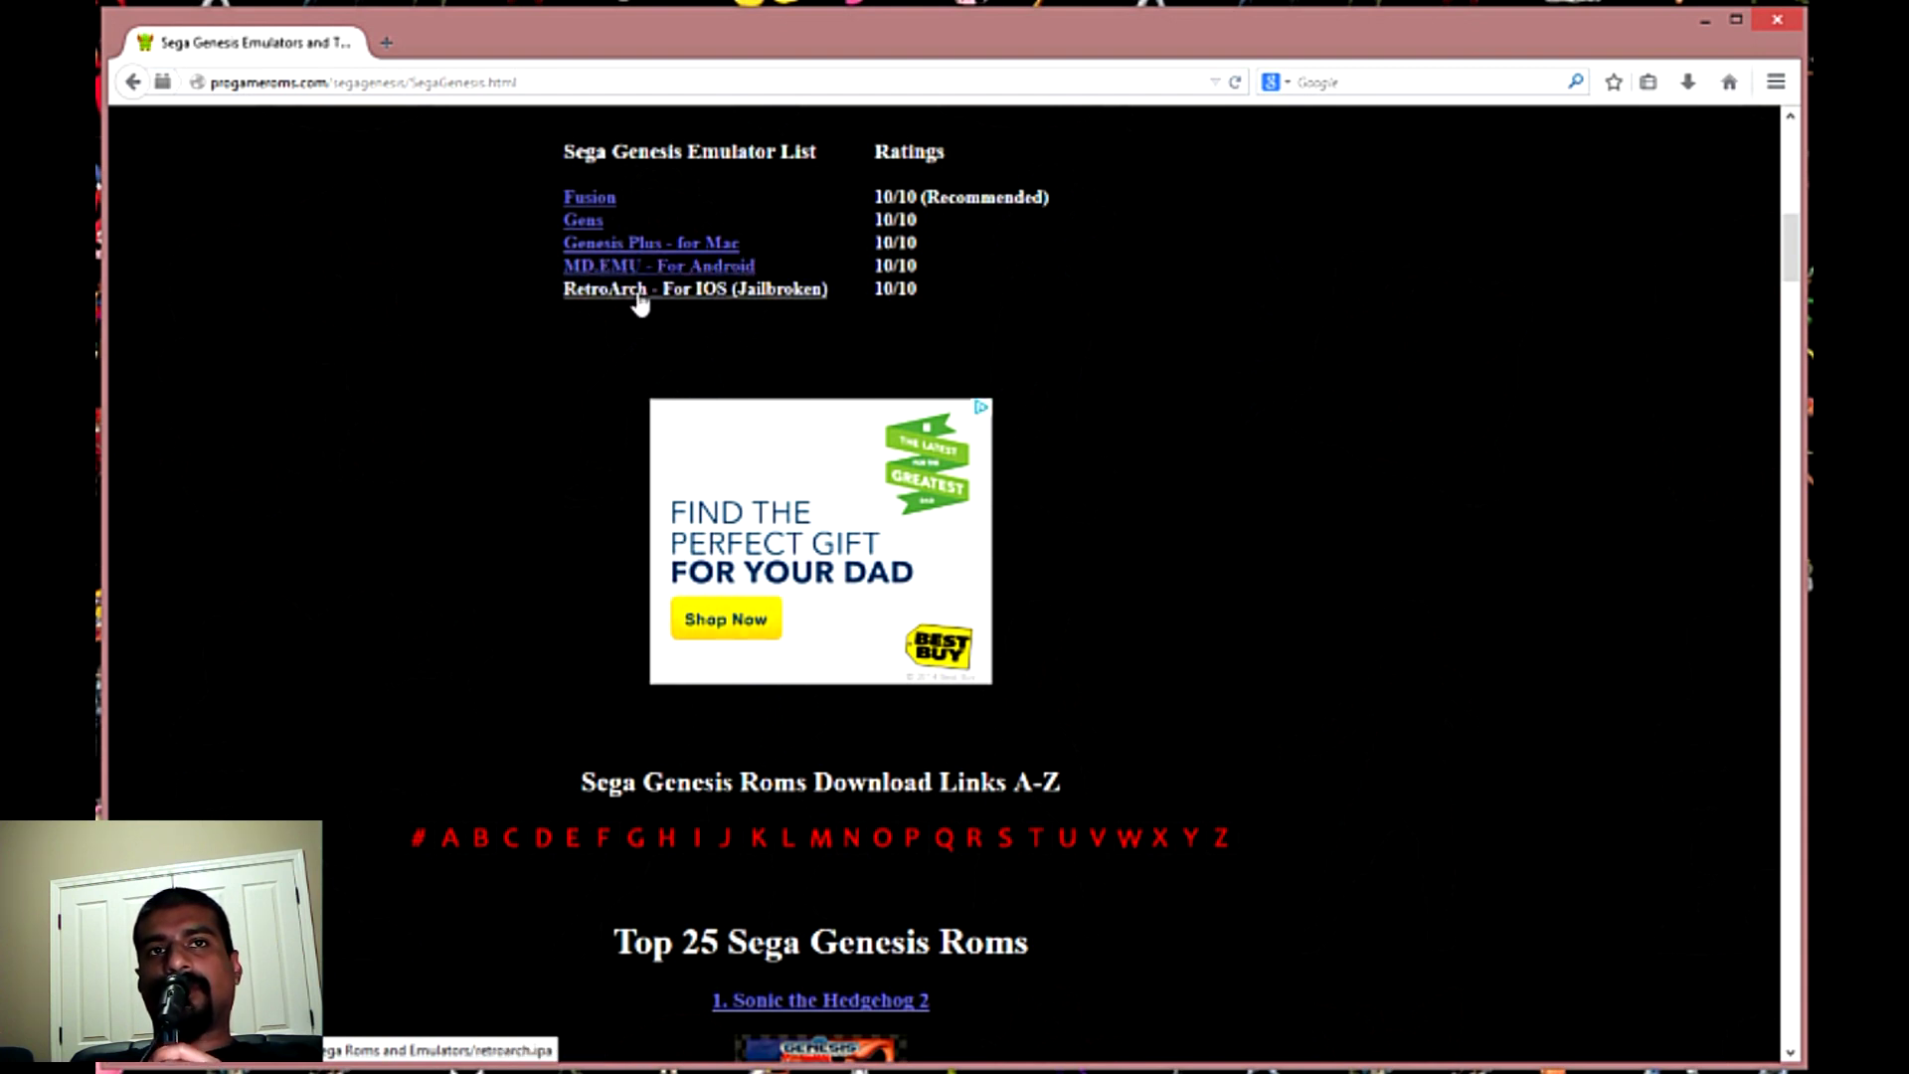
pyautogui.click(595, 203)
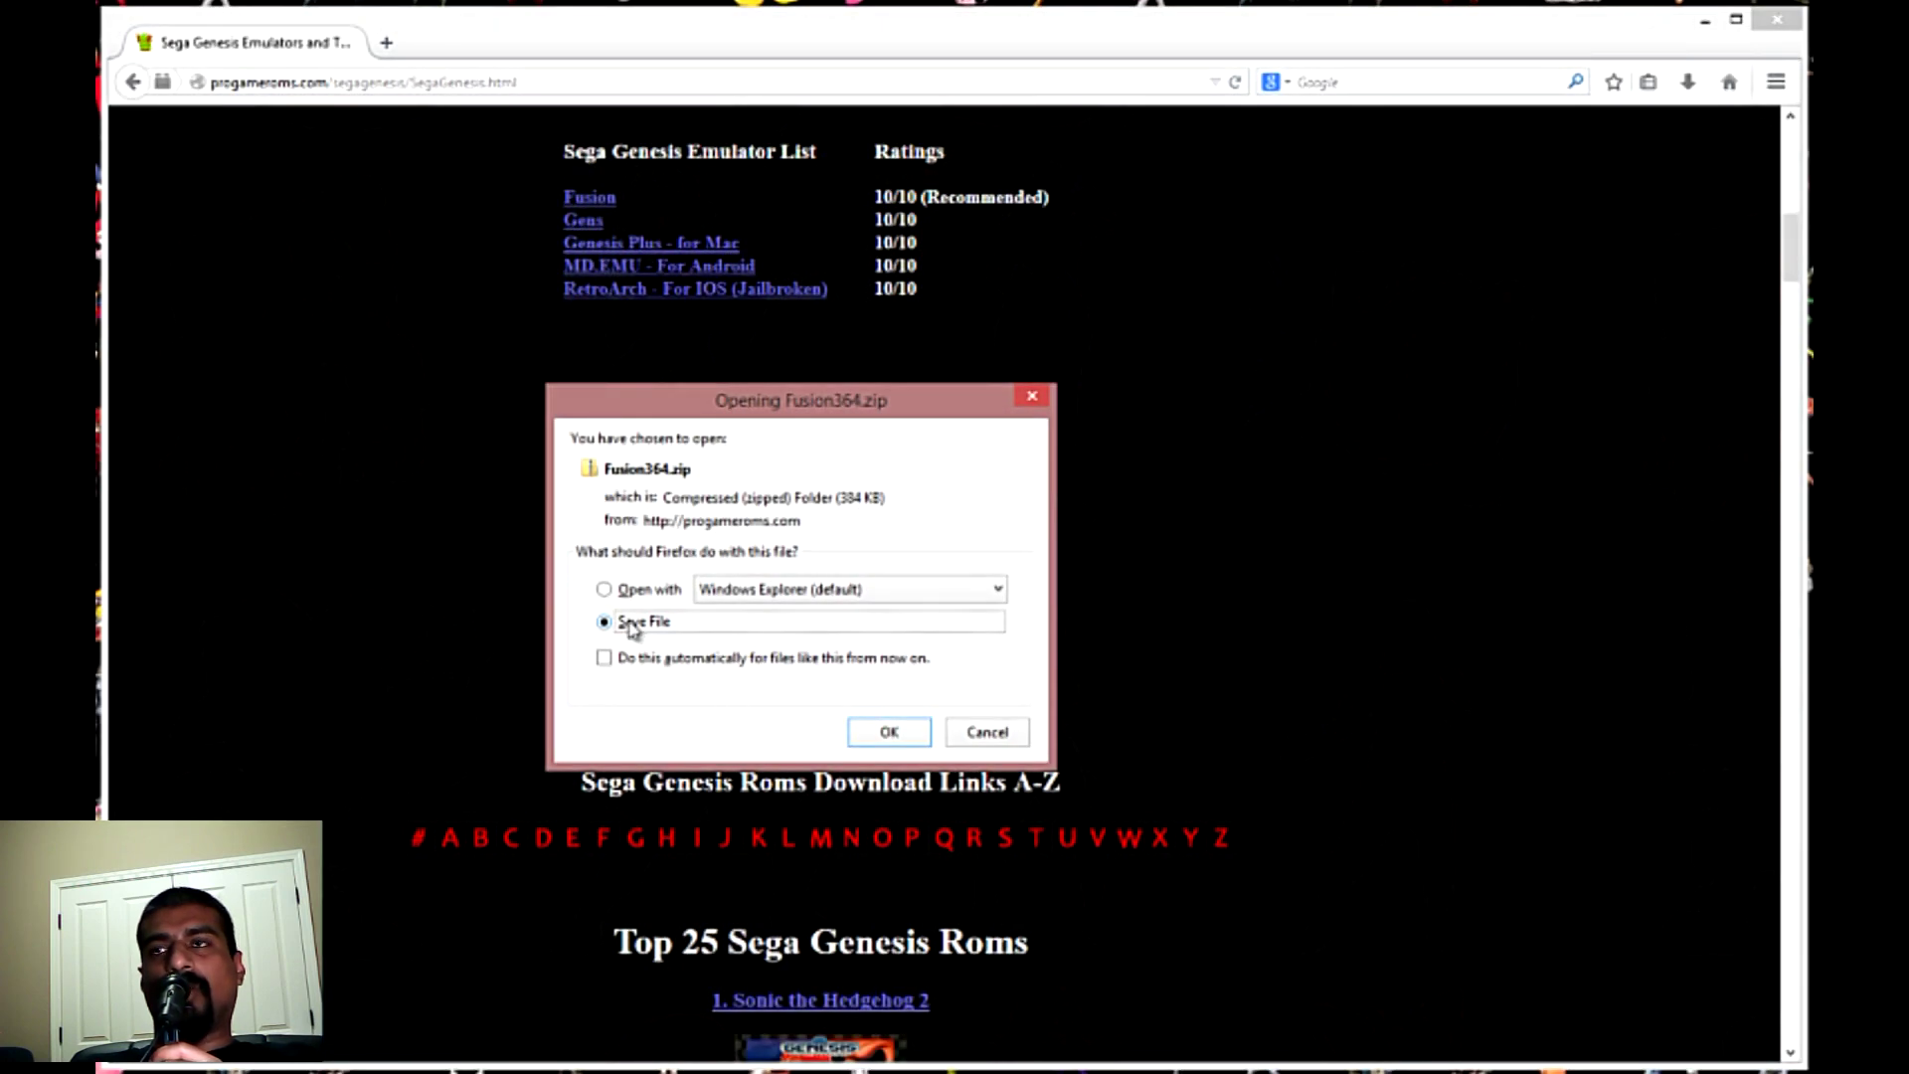
# - Save Fusion364.zip and open its containing Downloads folder from Firefox's Downloads panel
pyautogui.click(890, 732)
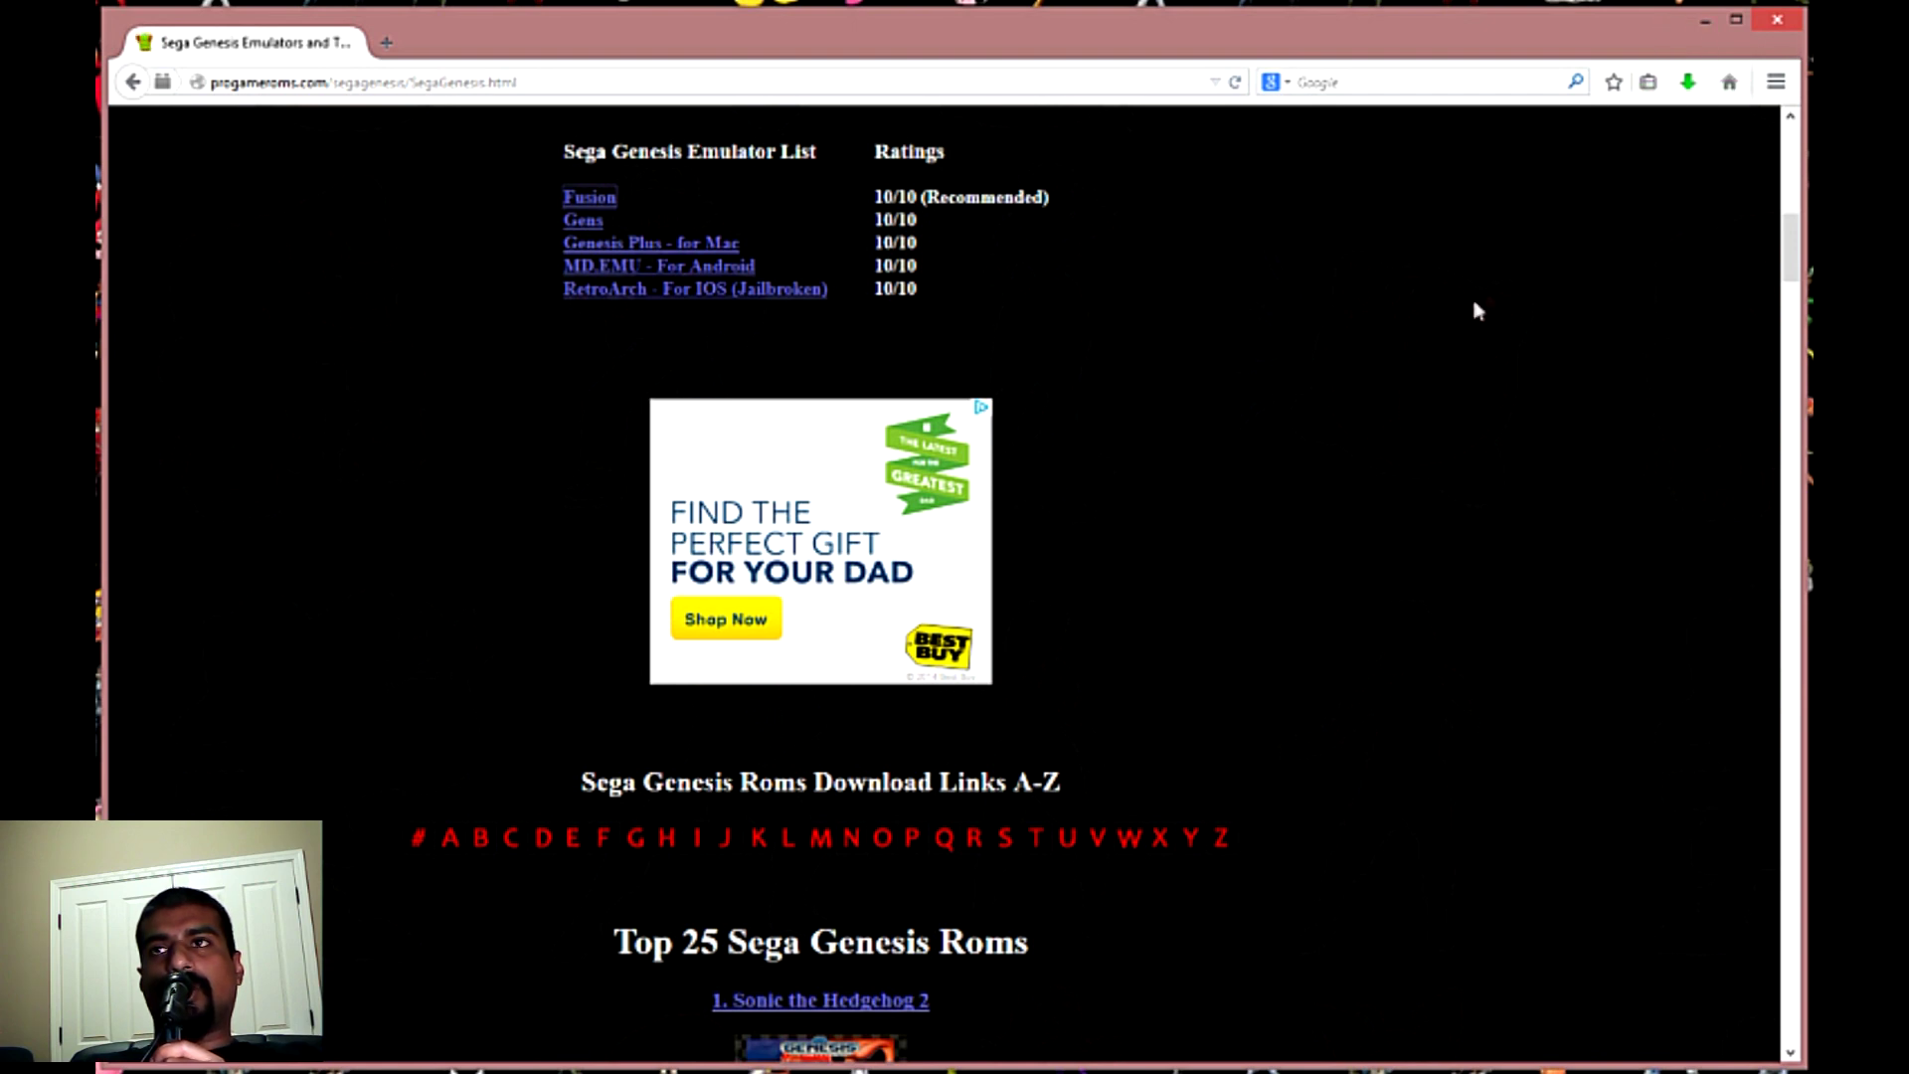
pyautogui.click(1689, 84)
pyautogui.rightClick(1482, 176)
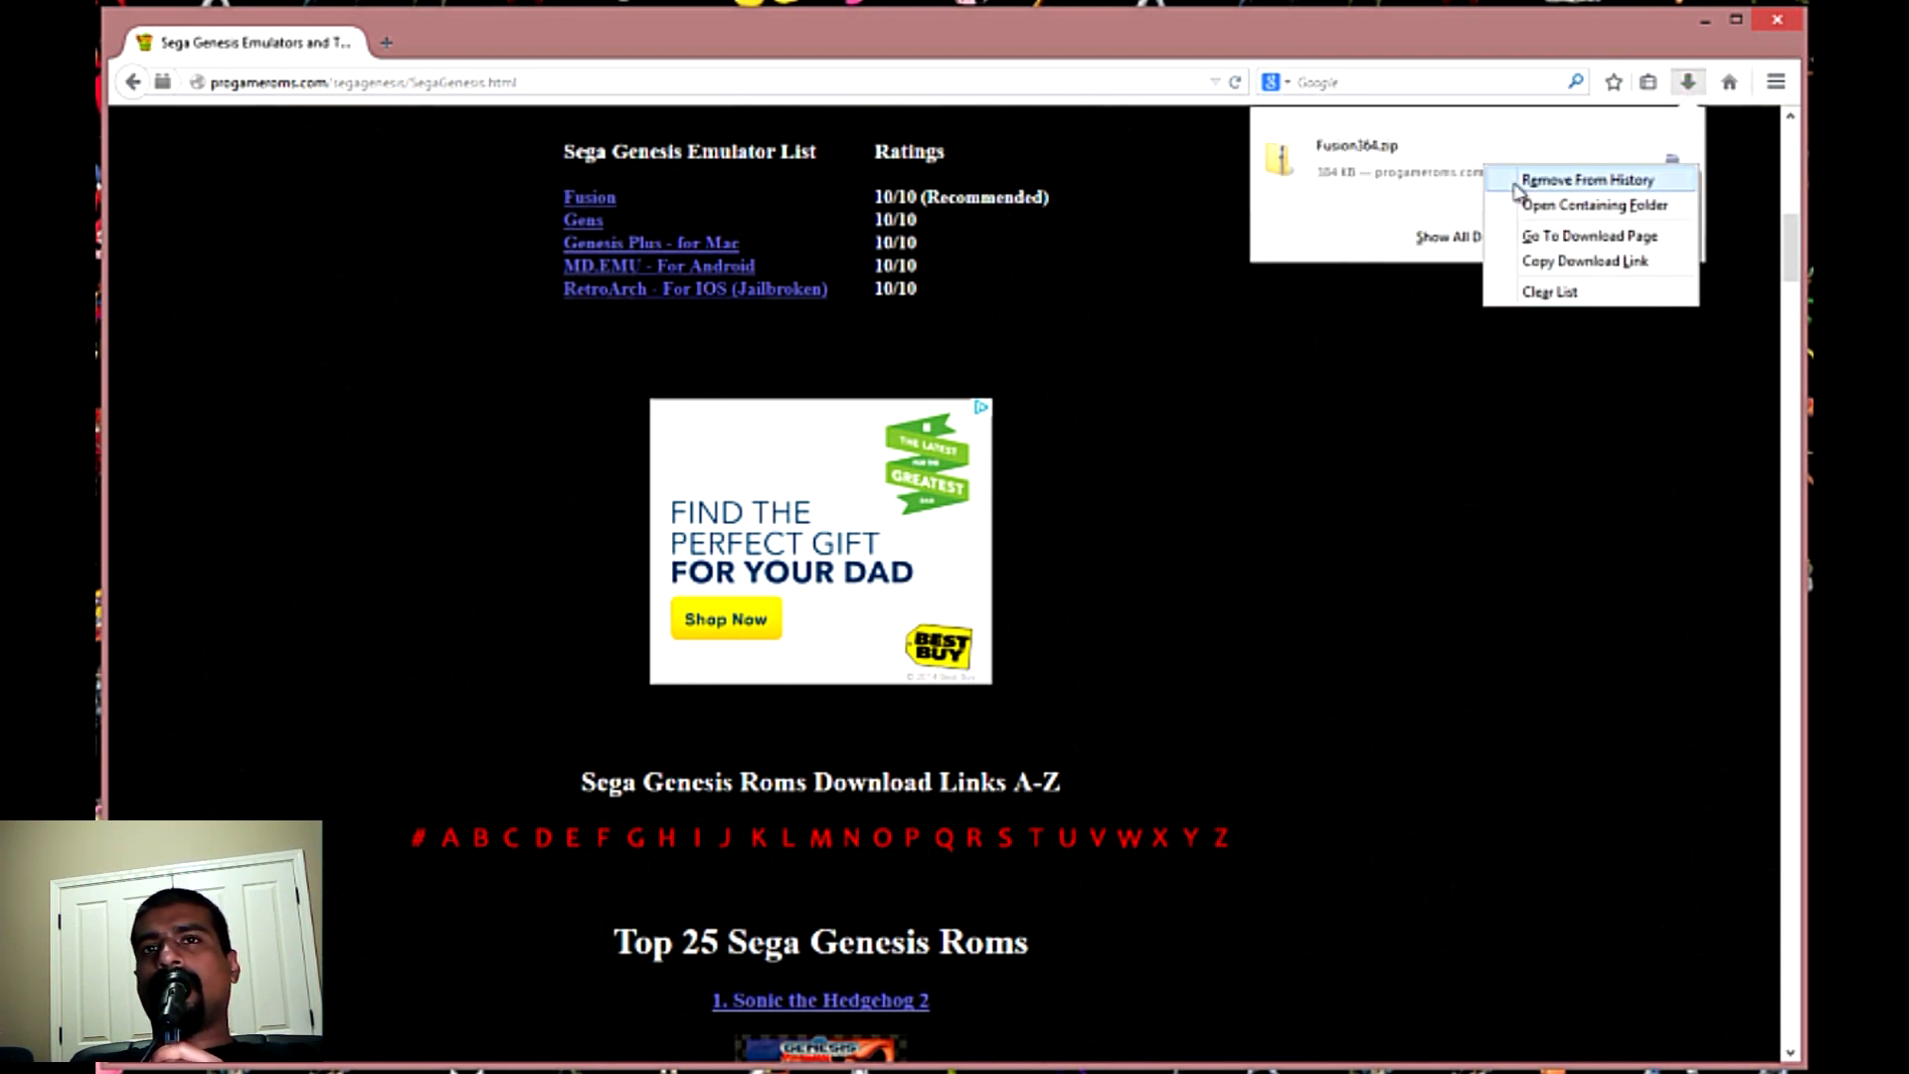
pyautogui.click(1546, 206)
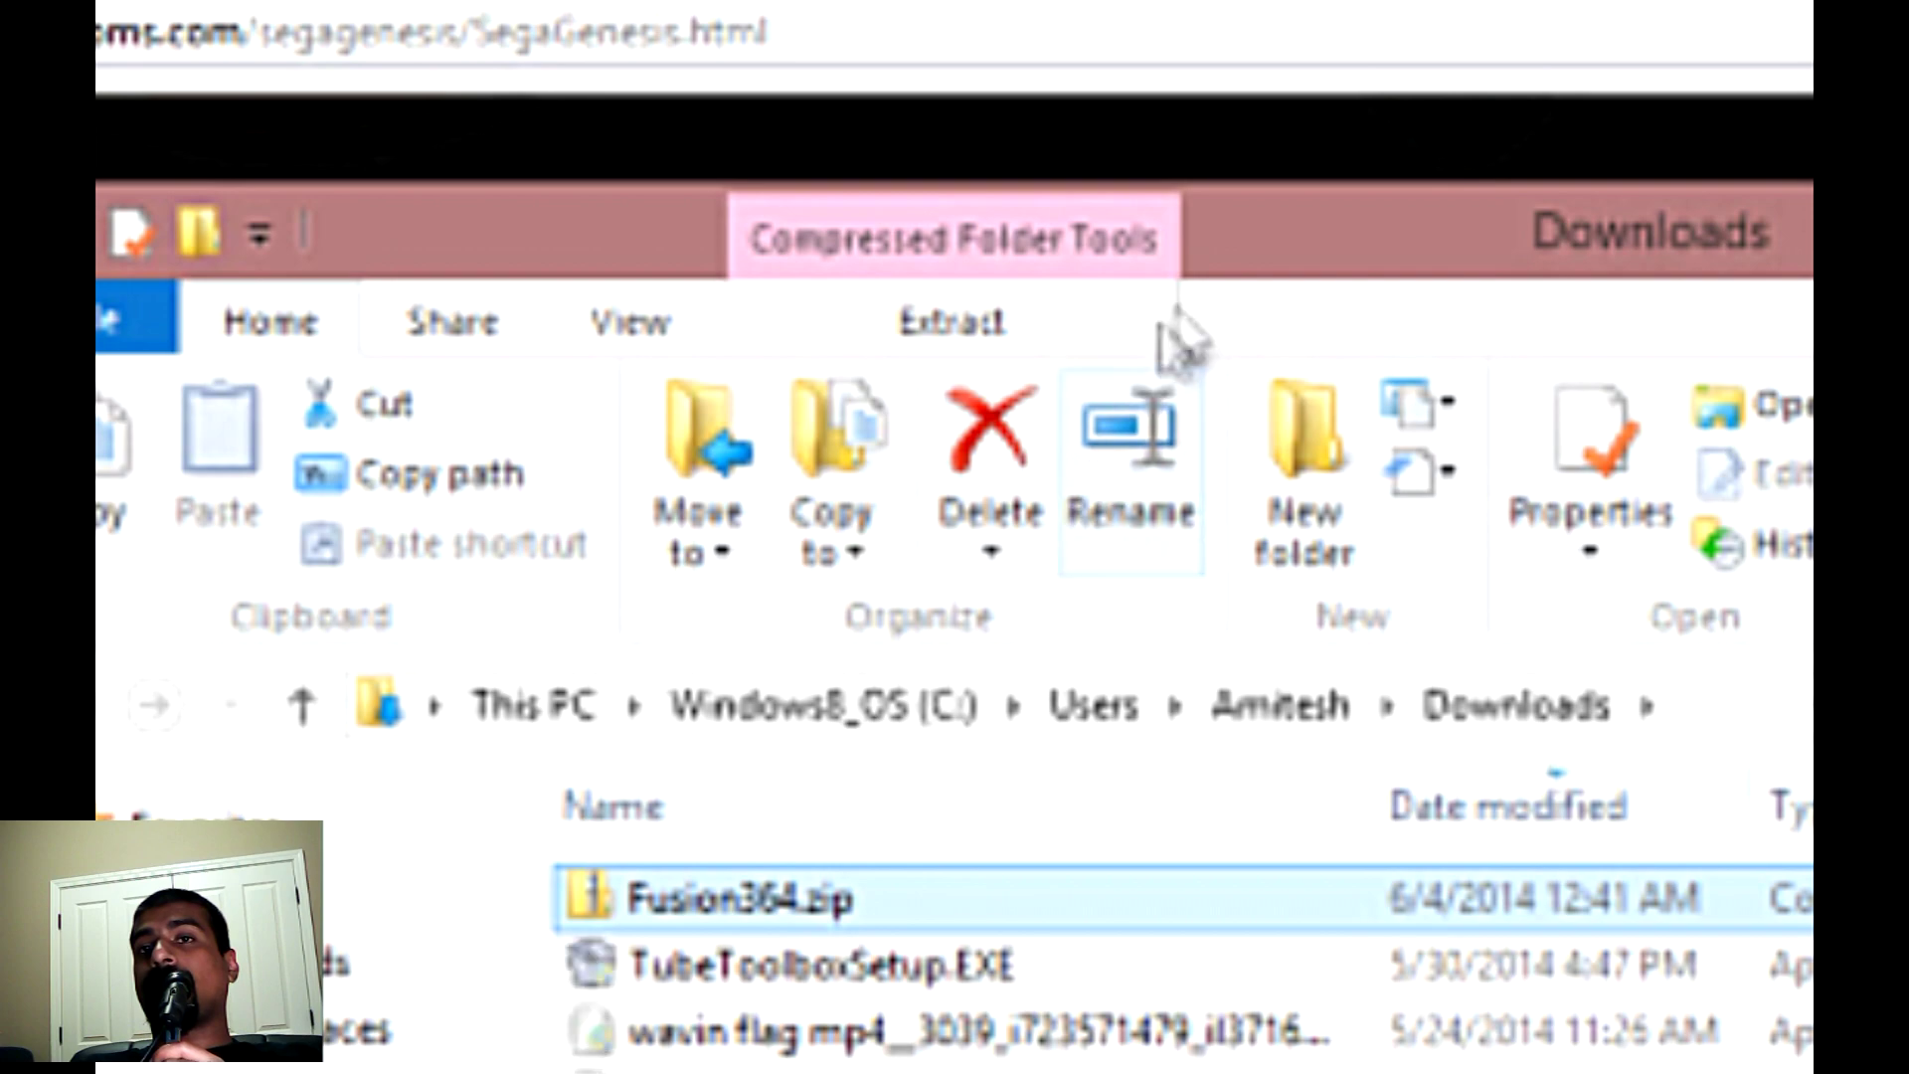
# - Move Fusion364.zip from Downloads into the Sega Genesis Emulator desktop folder, then open that folder
pyautogui.moveTo(1291, 200); pyautogui.dragTo(669, 684)
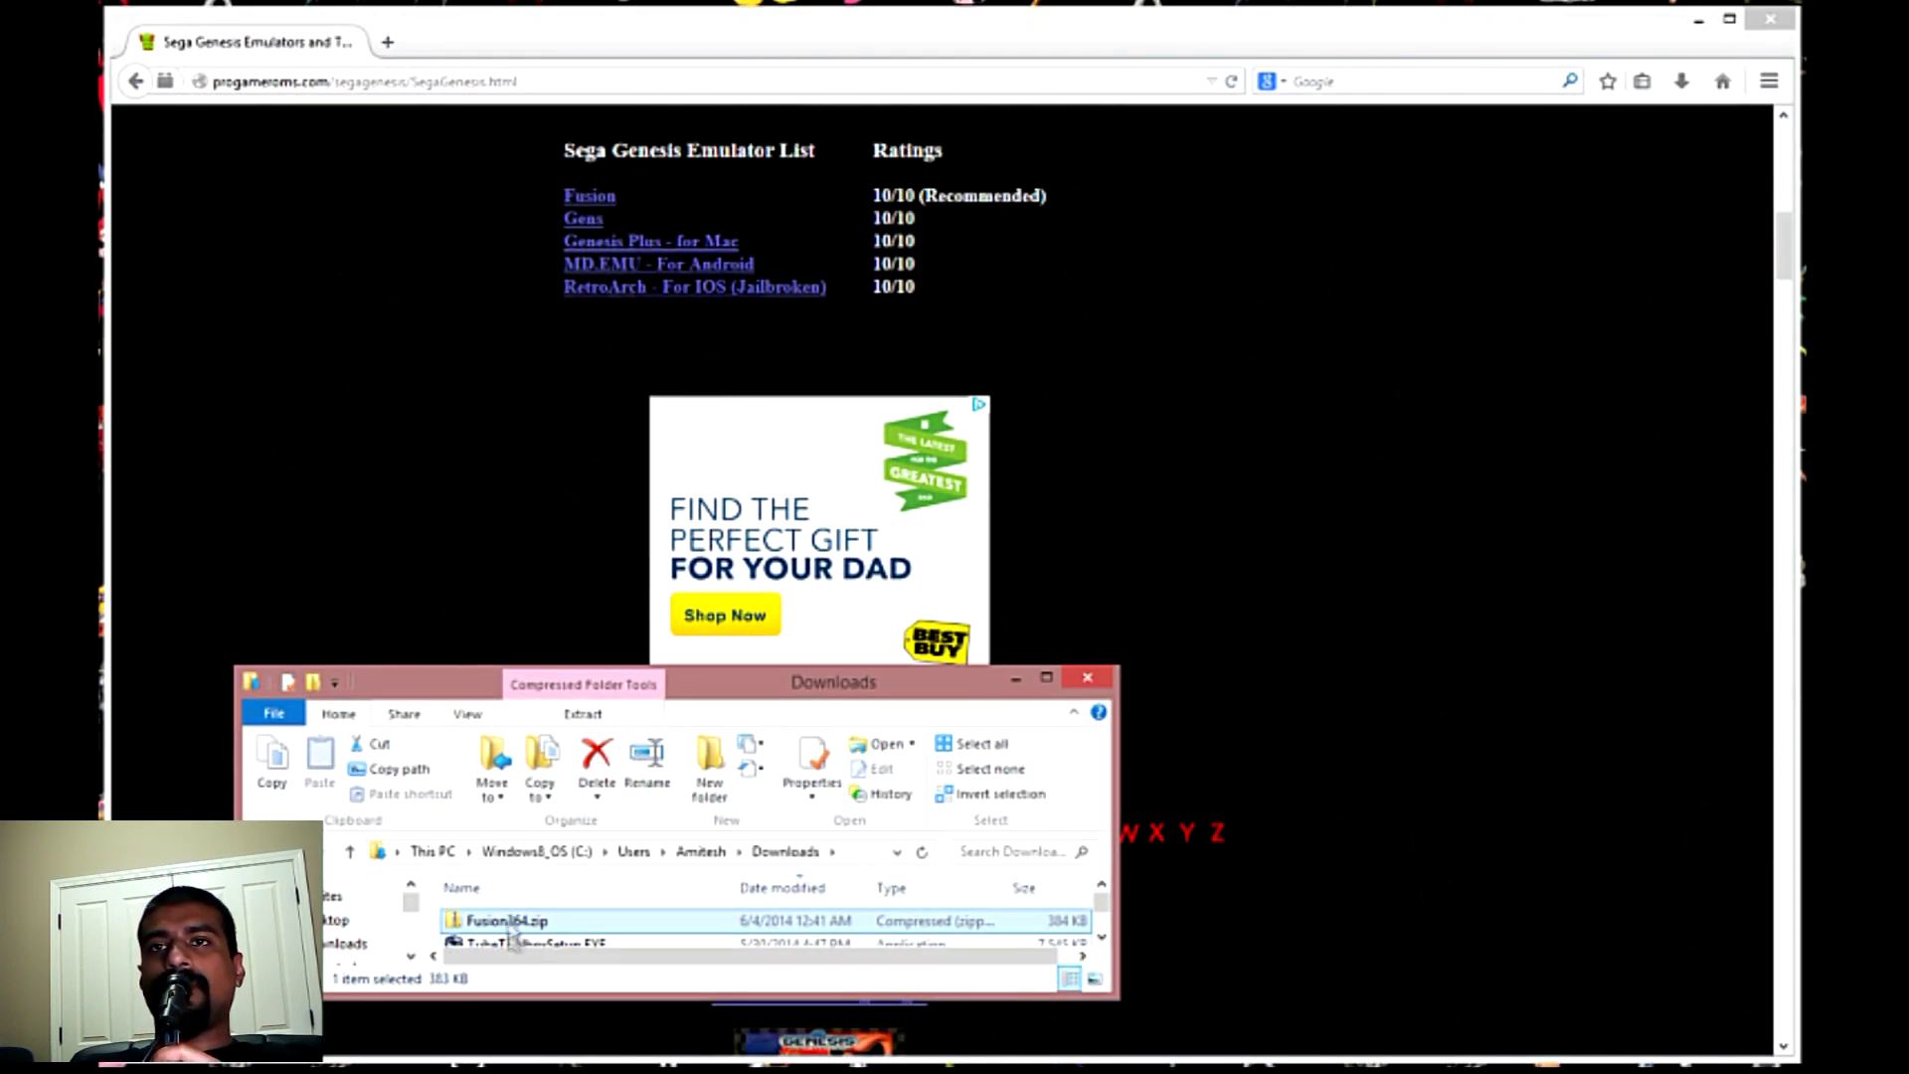
pyautogui.click(1699, 19)
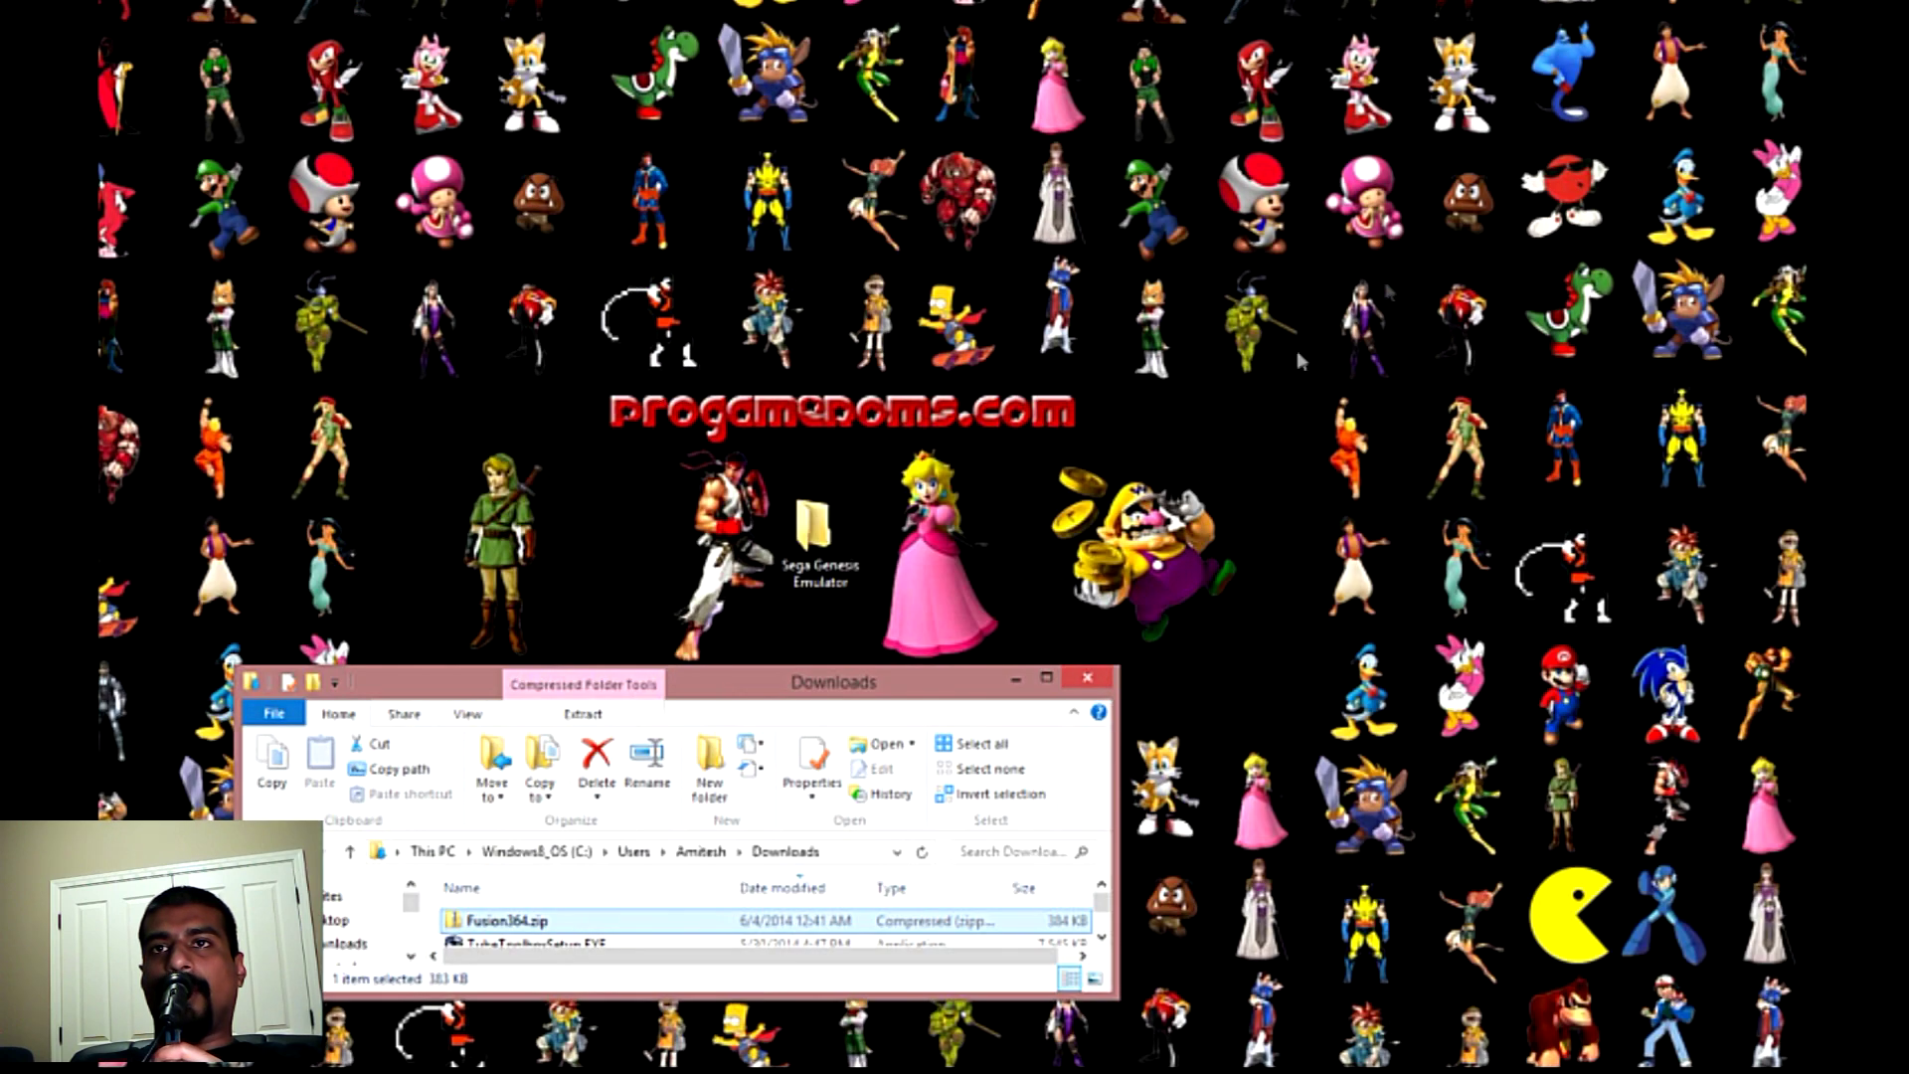
pyautogui.moveTo(478, 922); pyautogui.dragTo(825, 562)
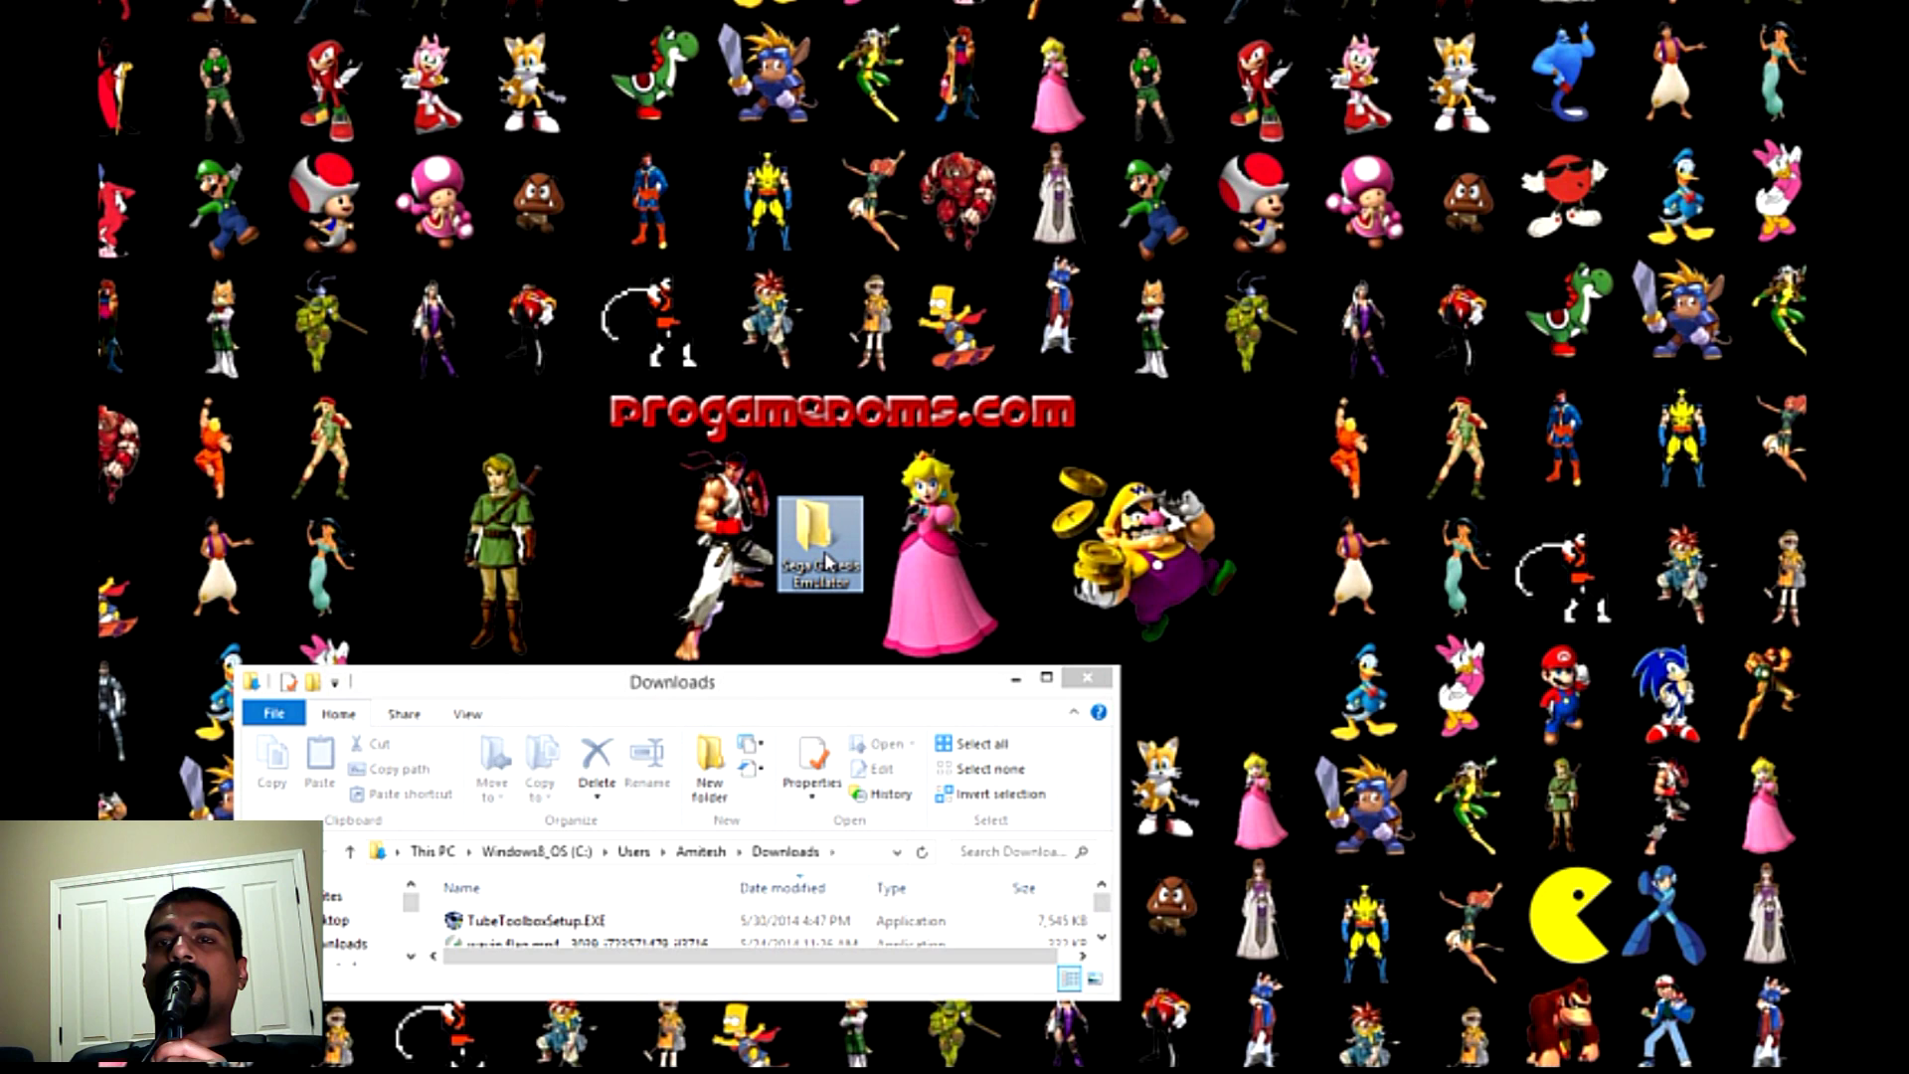
pyautogui.click(1086, 677)
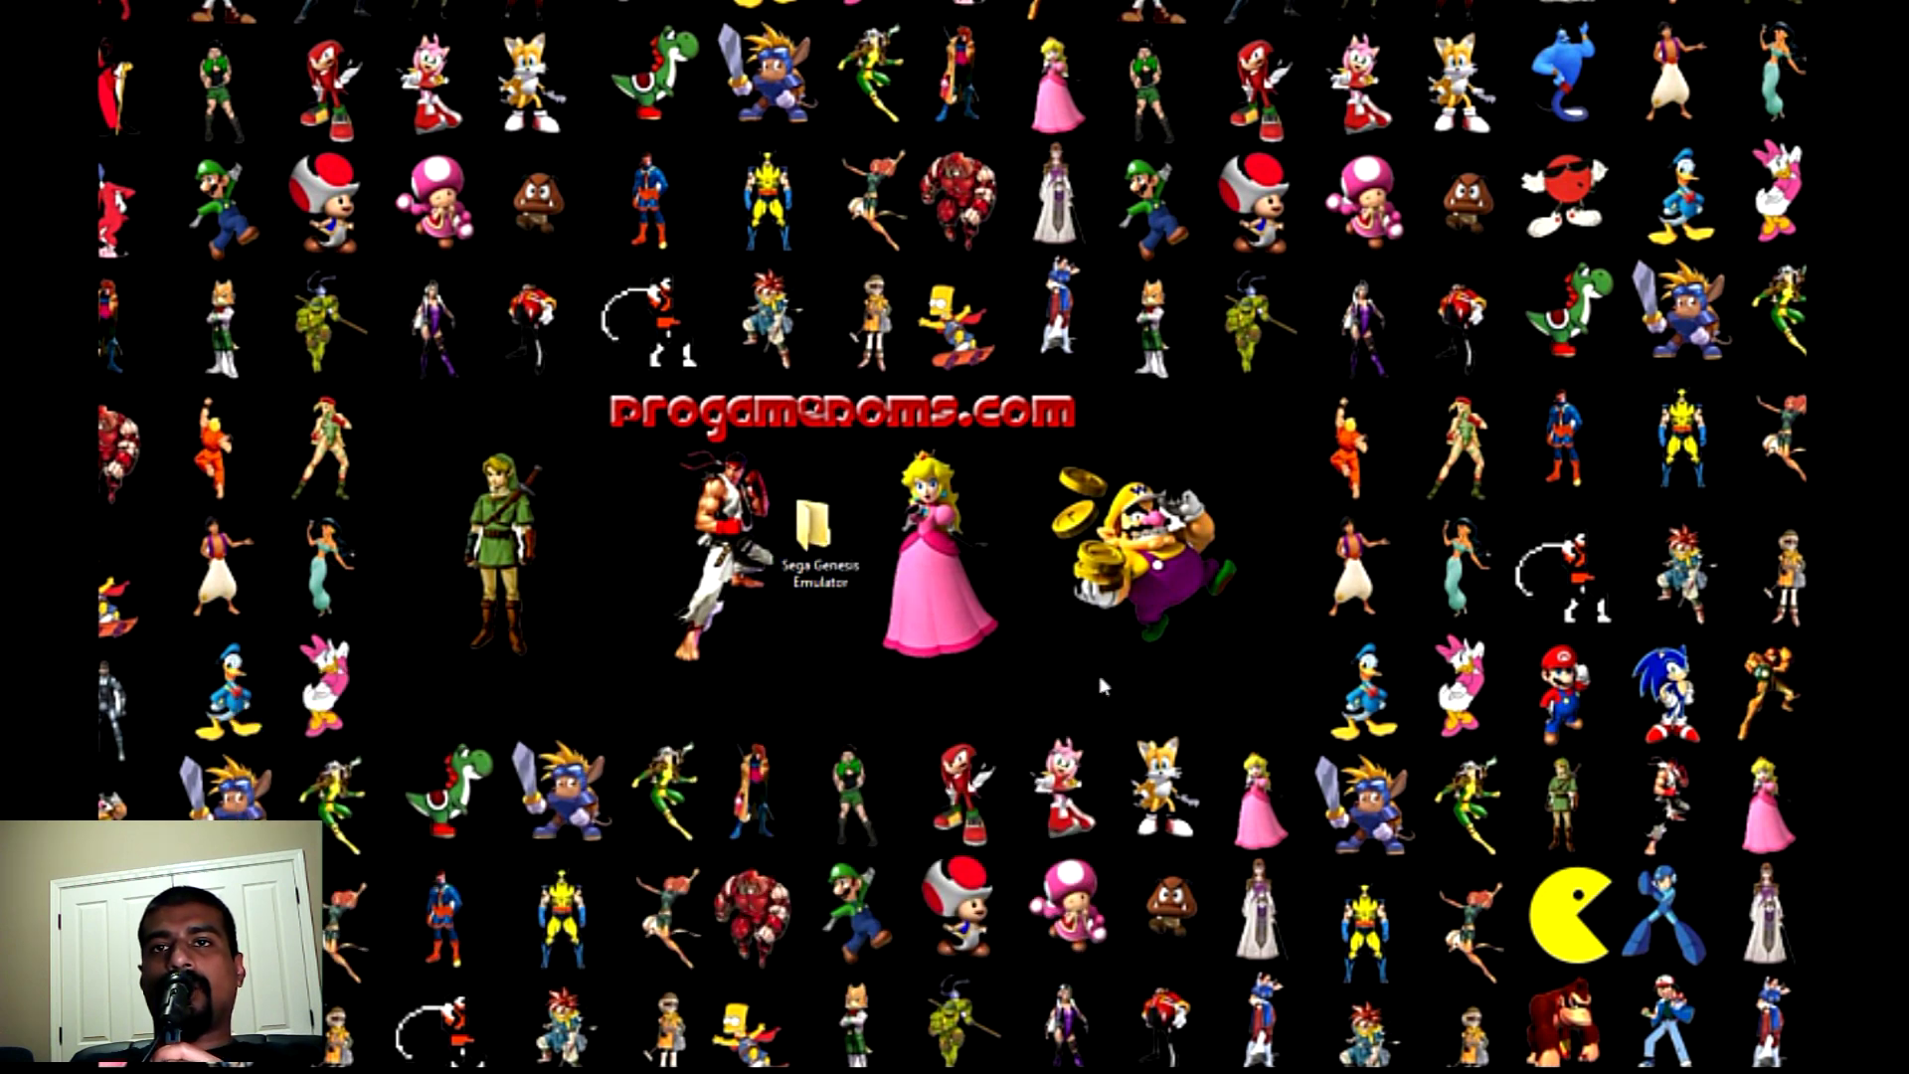
pyautogui.doubleClick(841, 557)
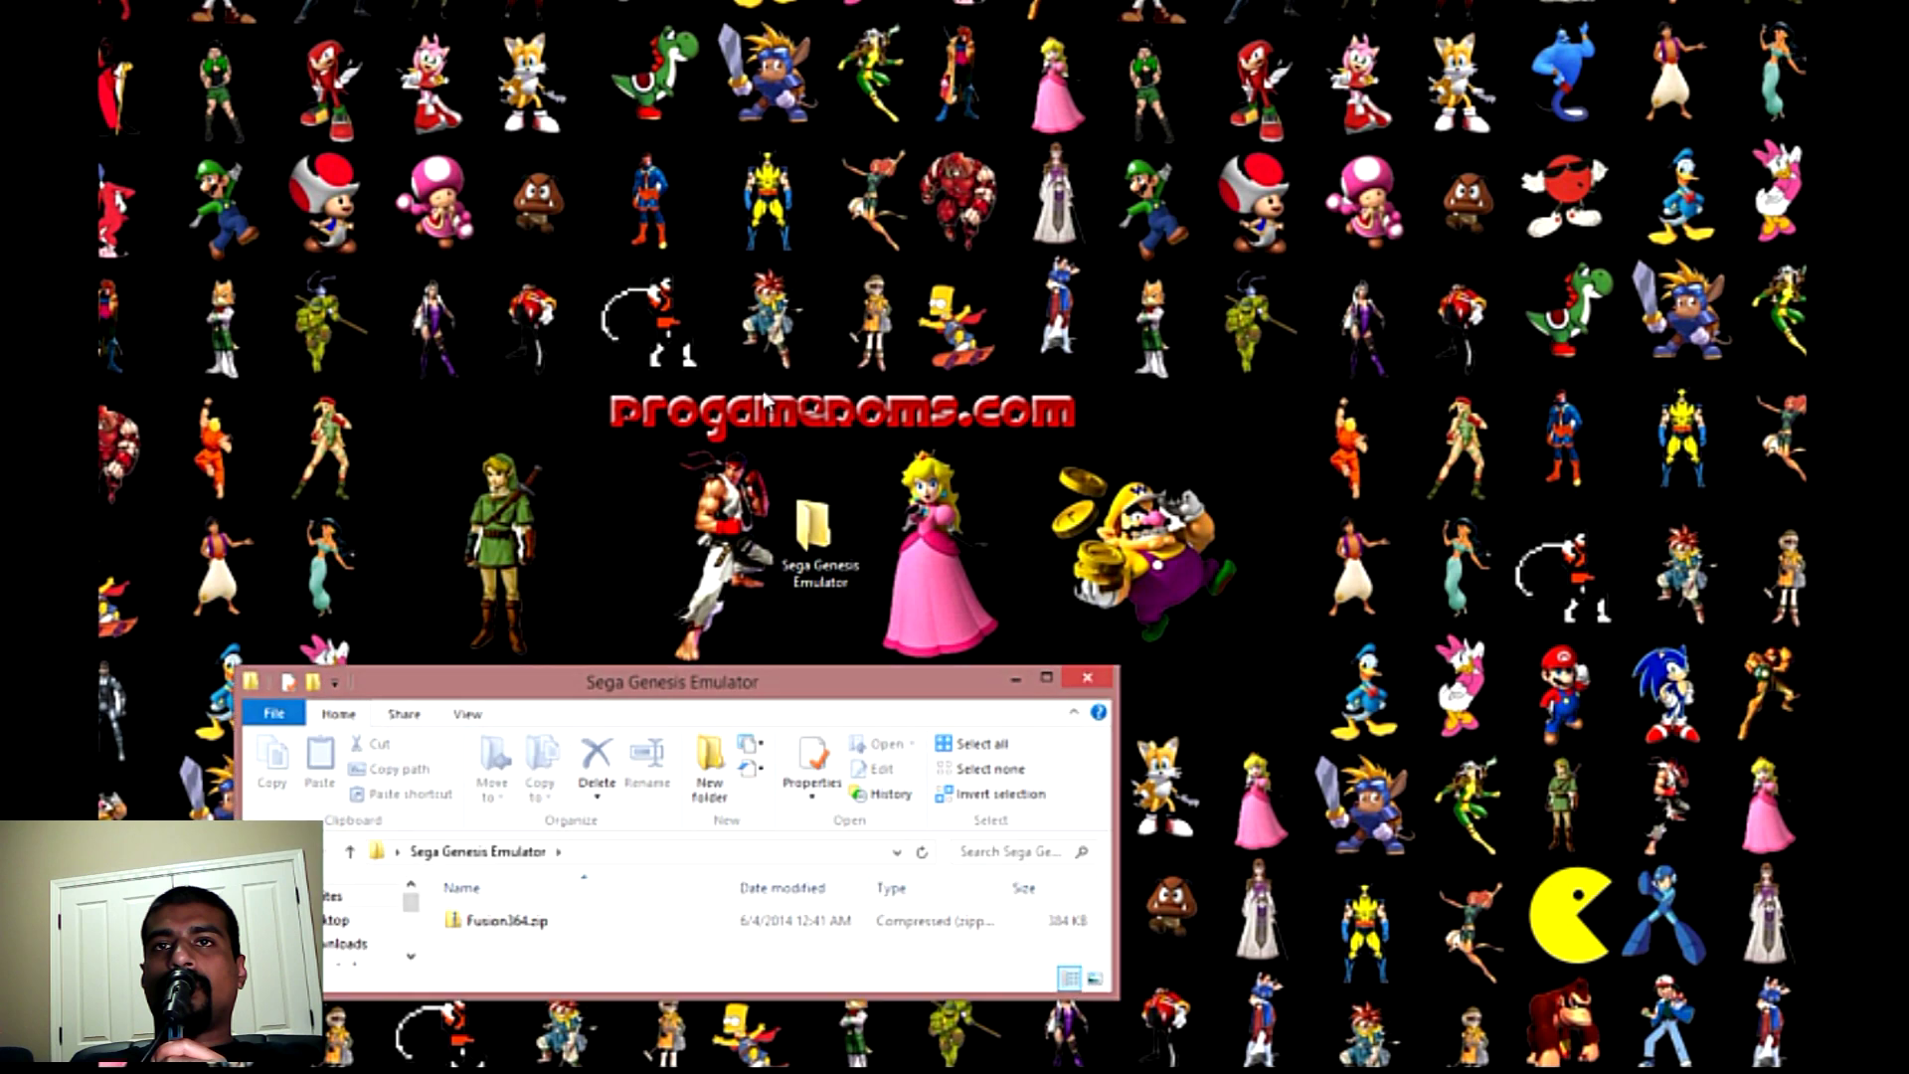
pyautogui.moveTo(807, 671); pyautogui.dragTo(807, 284)
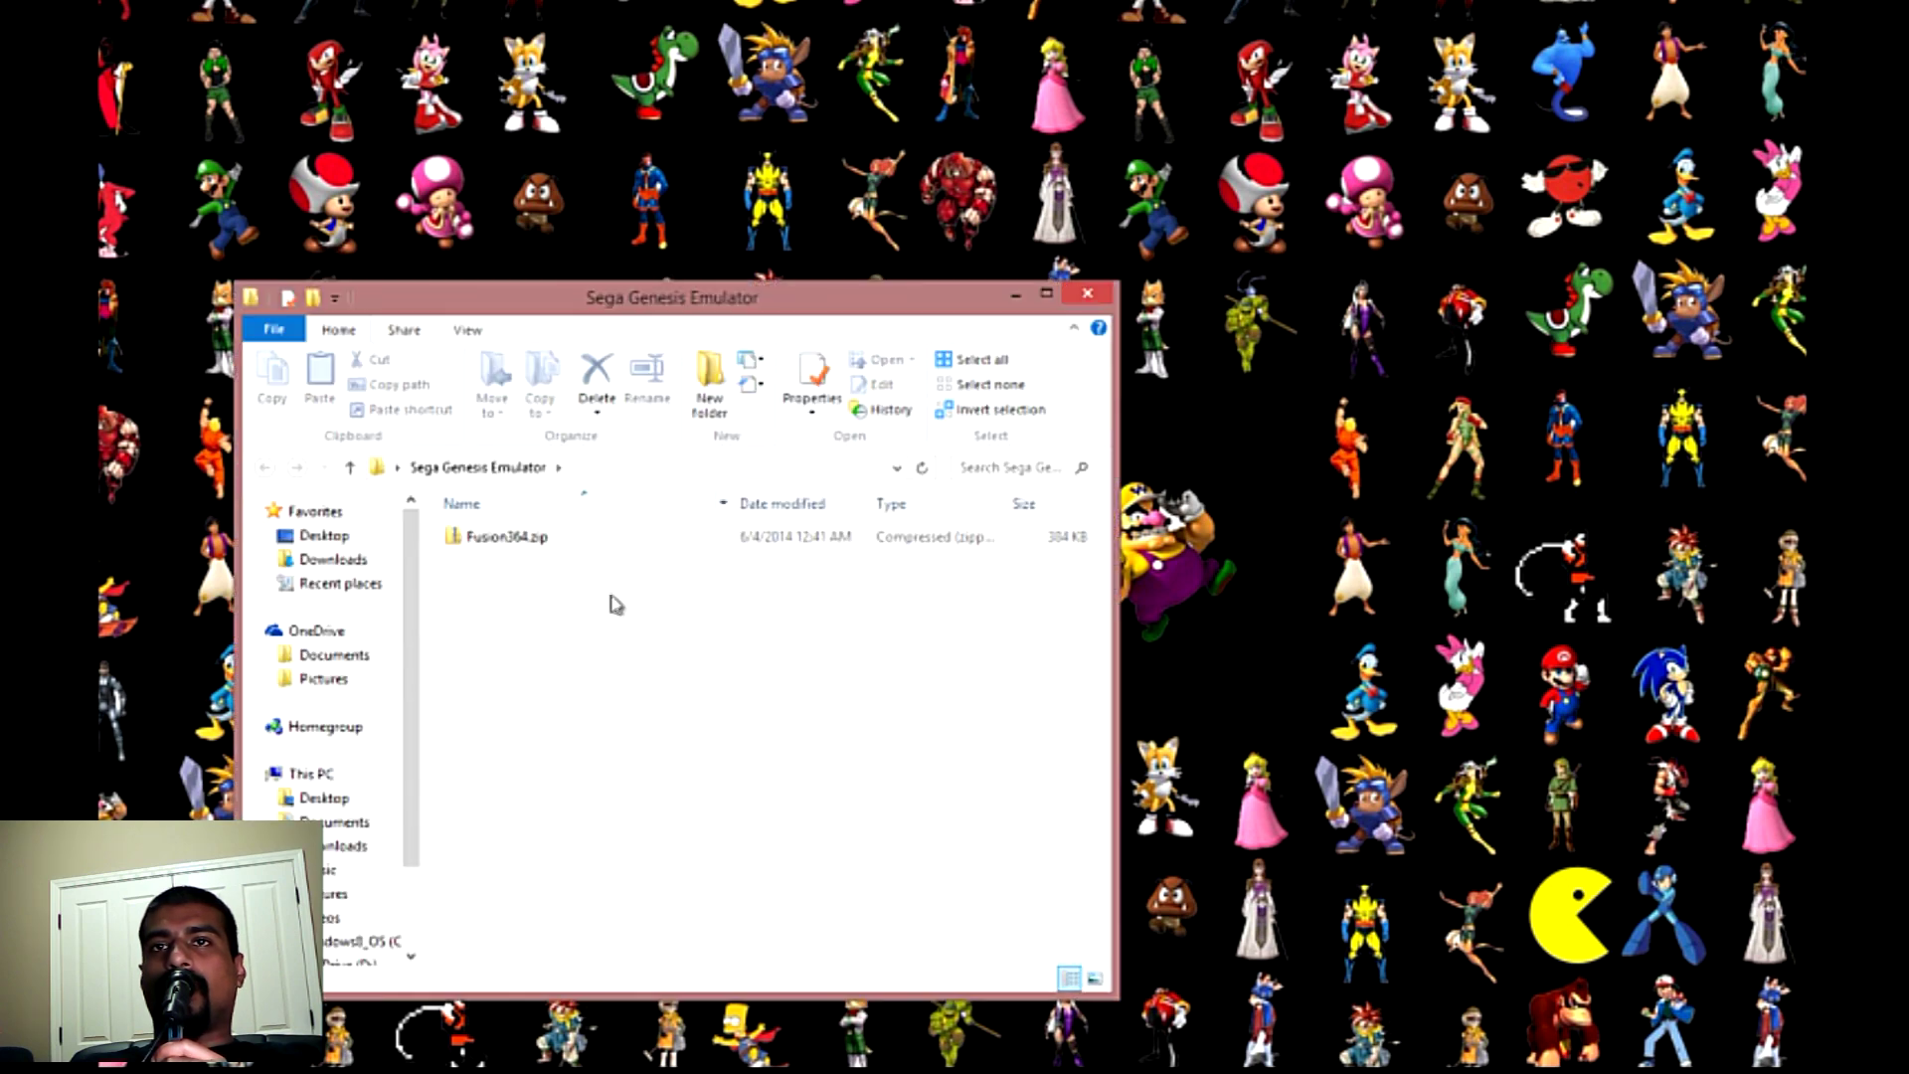
# - Extract all of Fusion364.zip into the suggested folder inside Sega Genesis Emulator
pyautogui.doubleClick(524, 545)
pyautogui.doubleClick(524, 544)
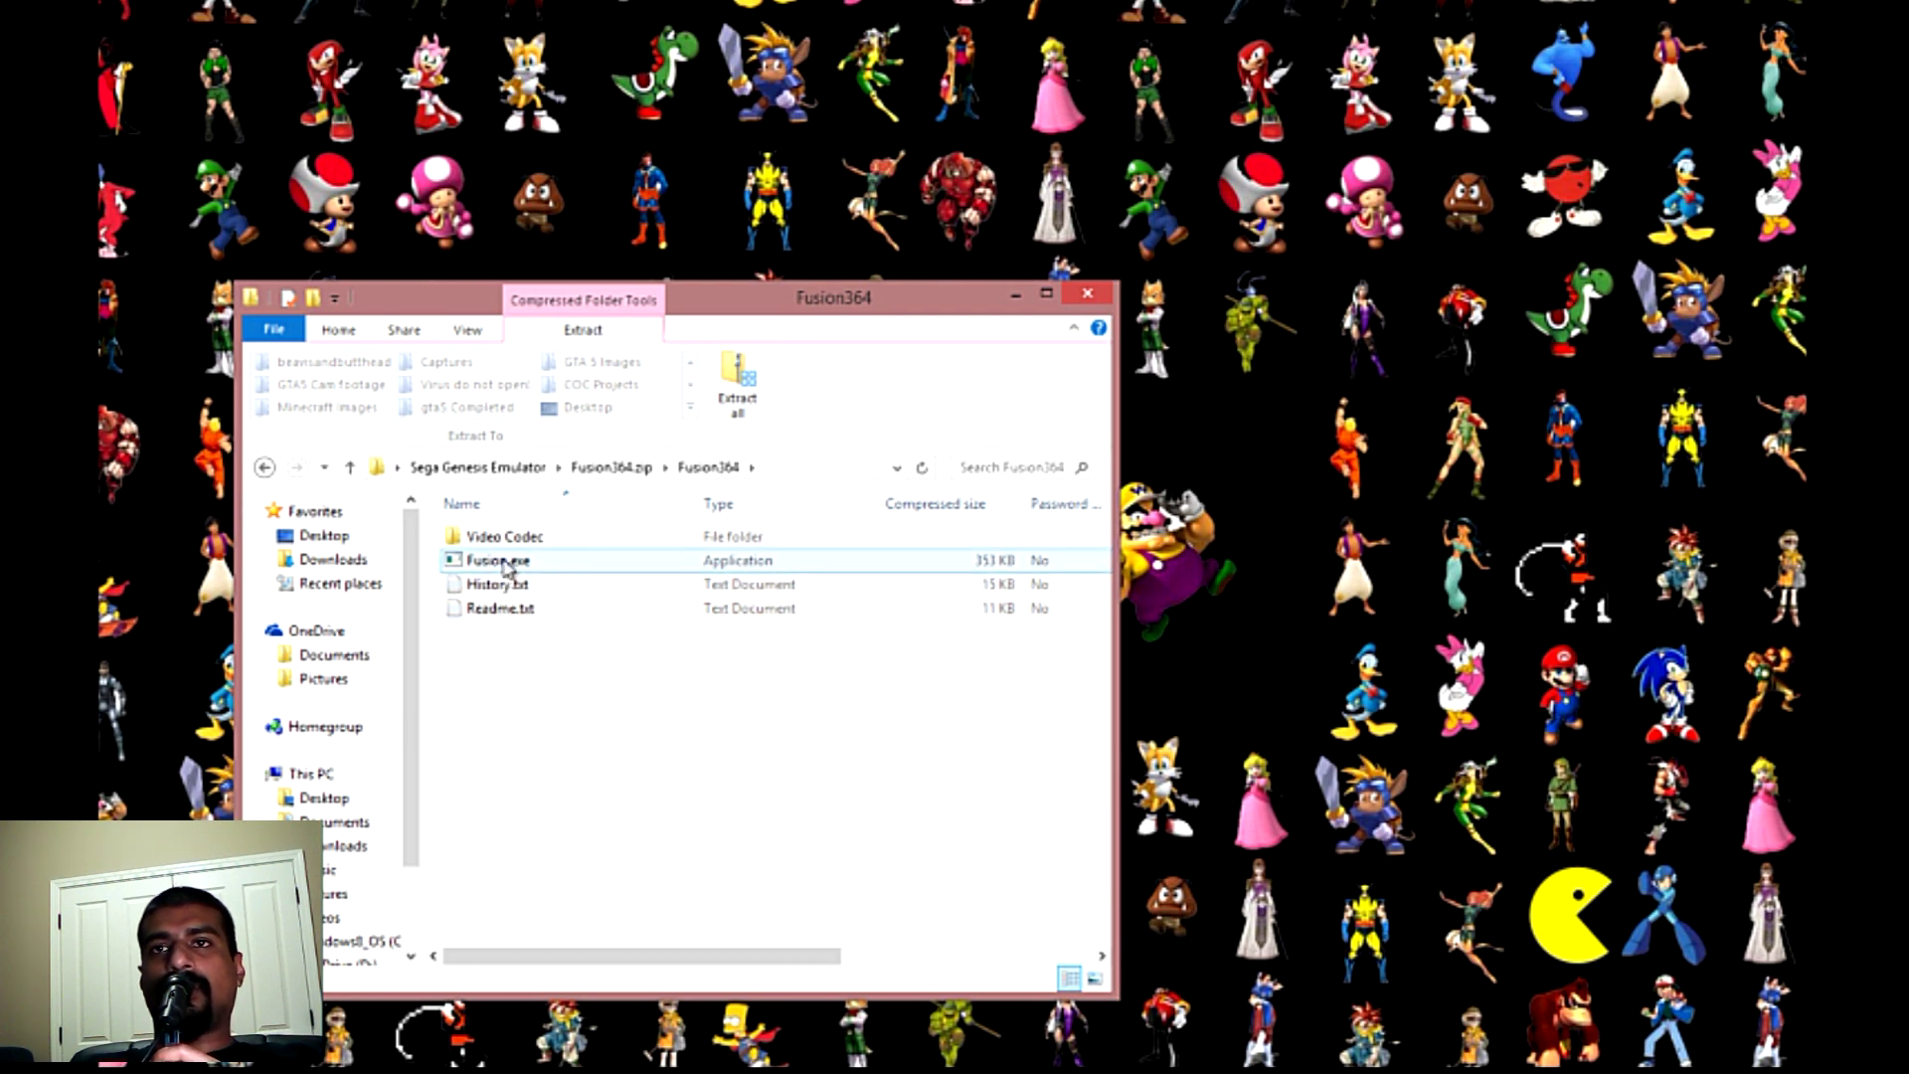
pyautogui.doubleClick(502, 560)
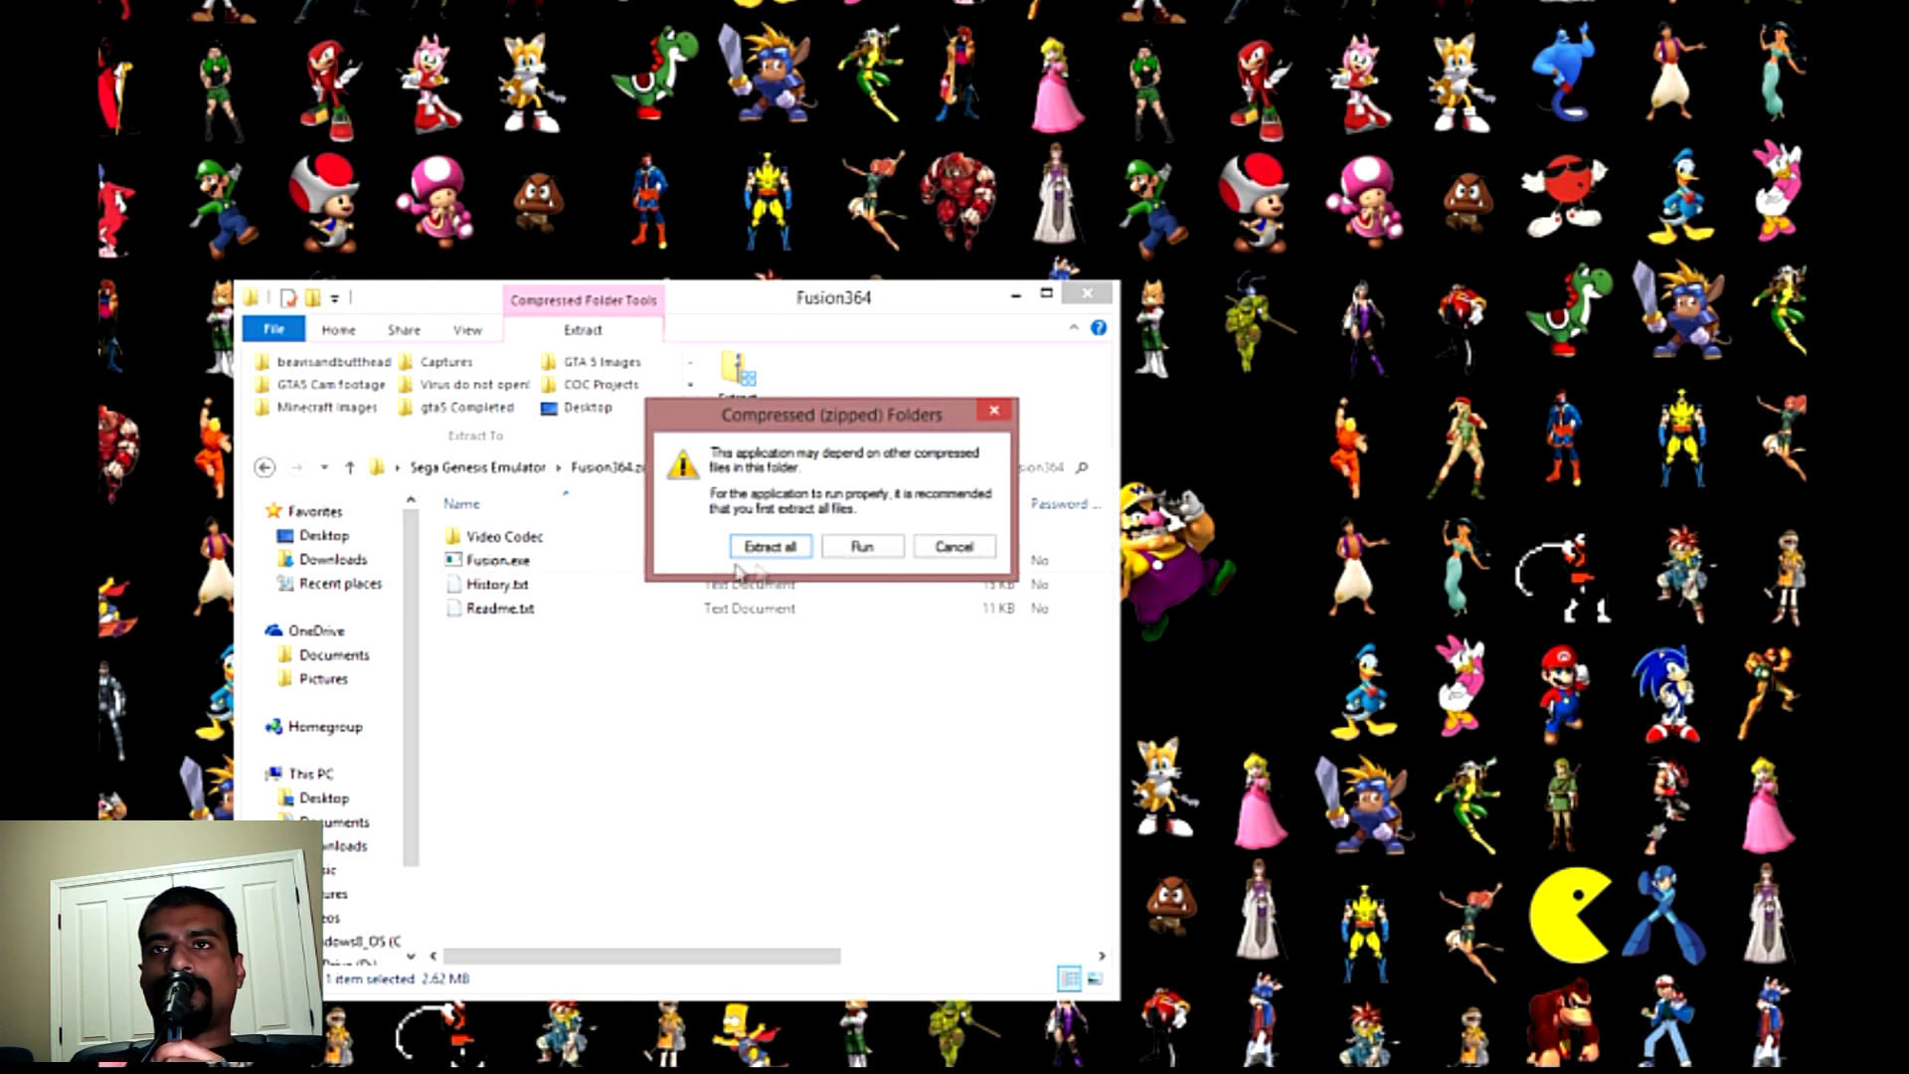
pyautogui.click(792, 546)
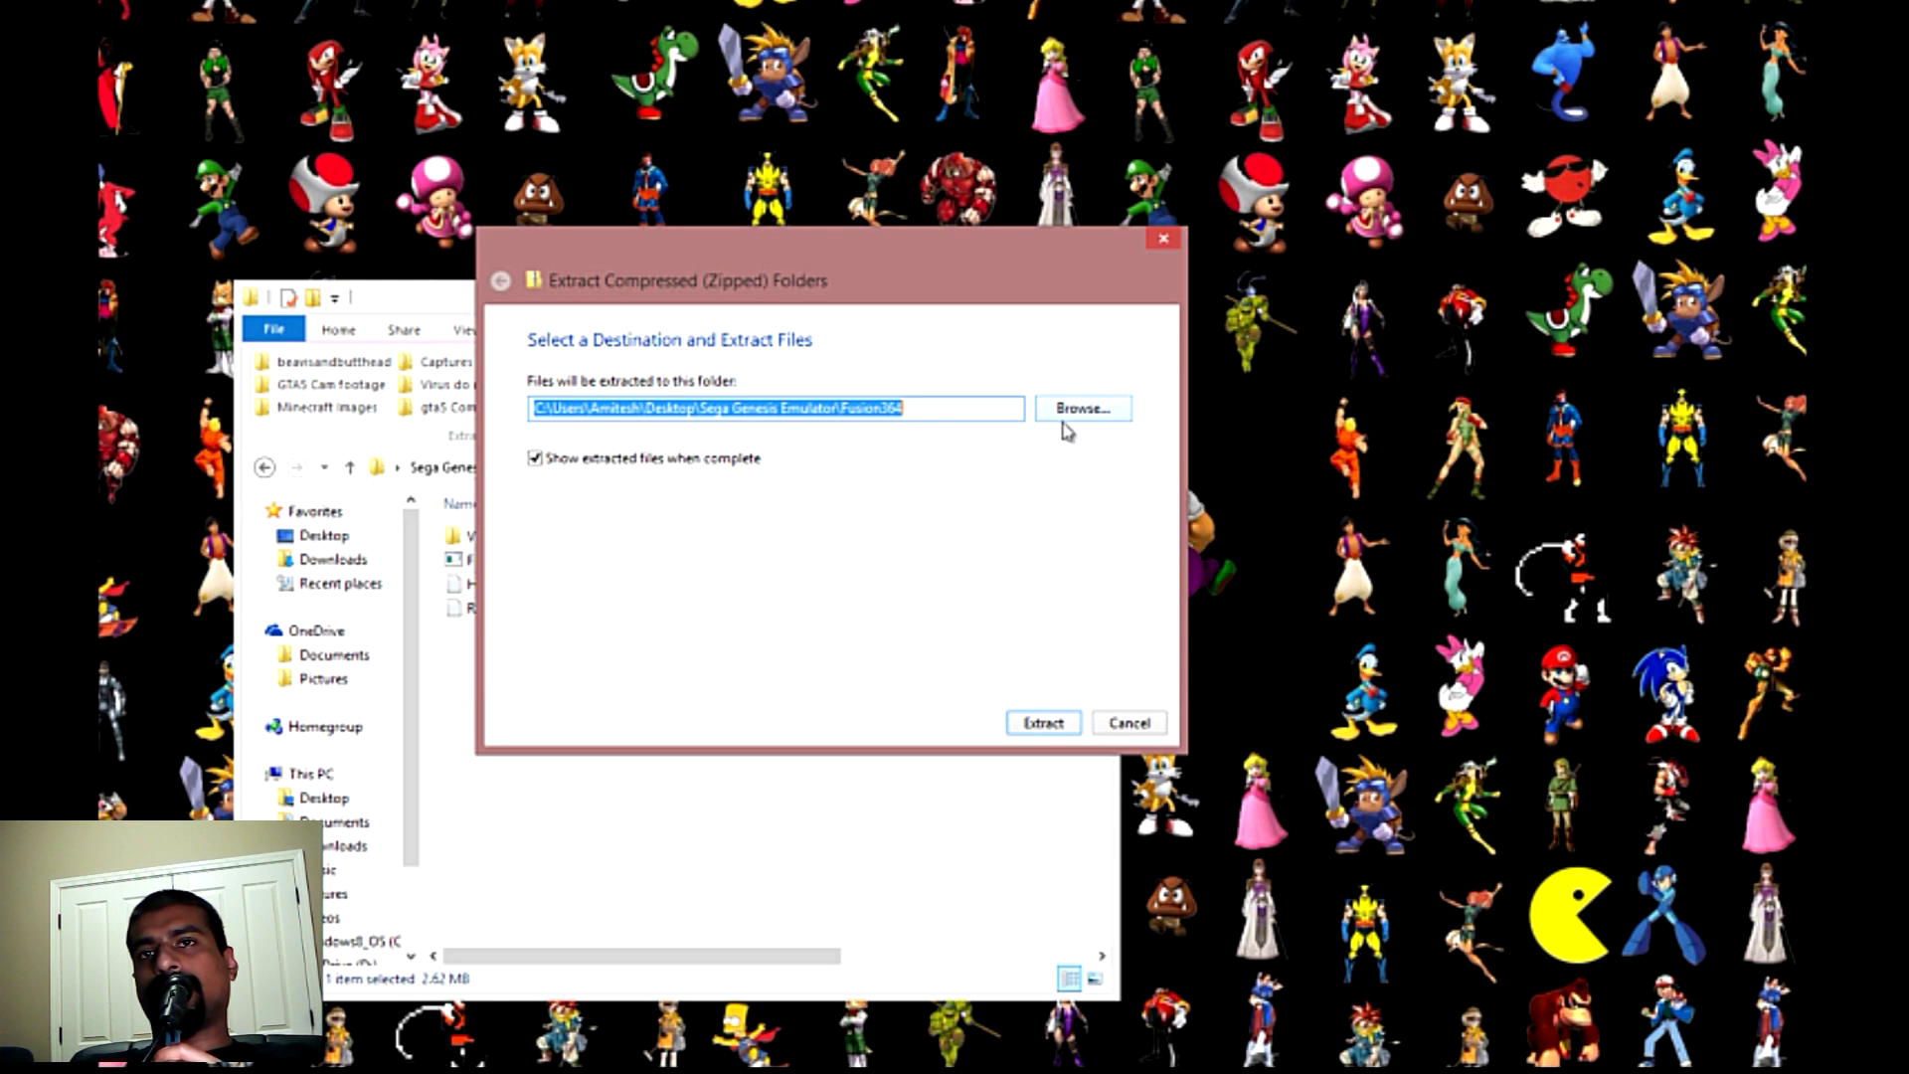
pyautogui.click(1064, 736)
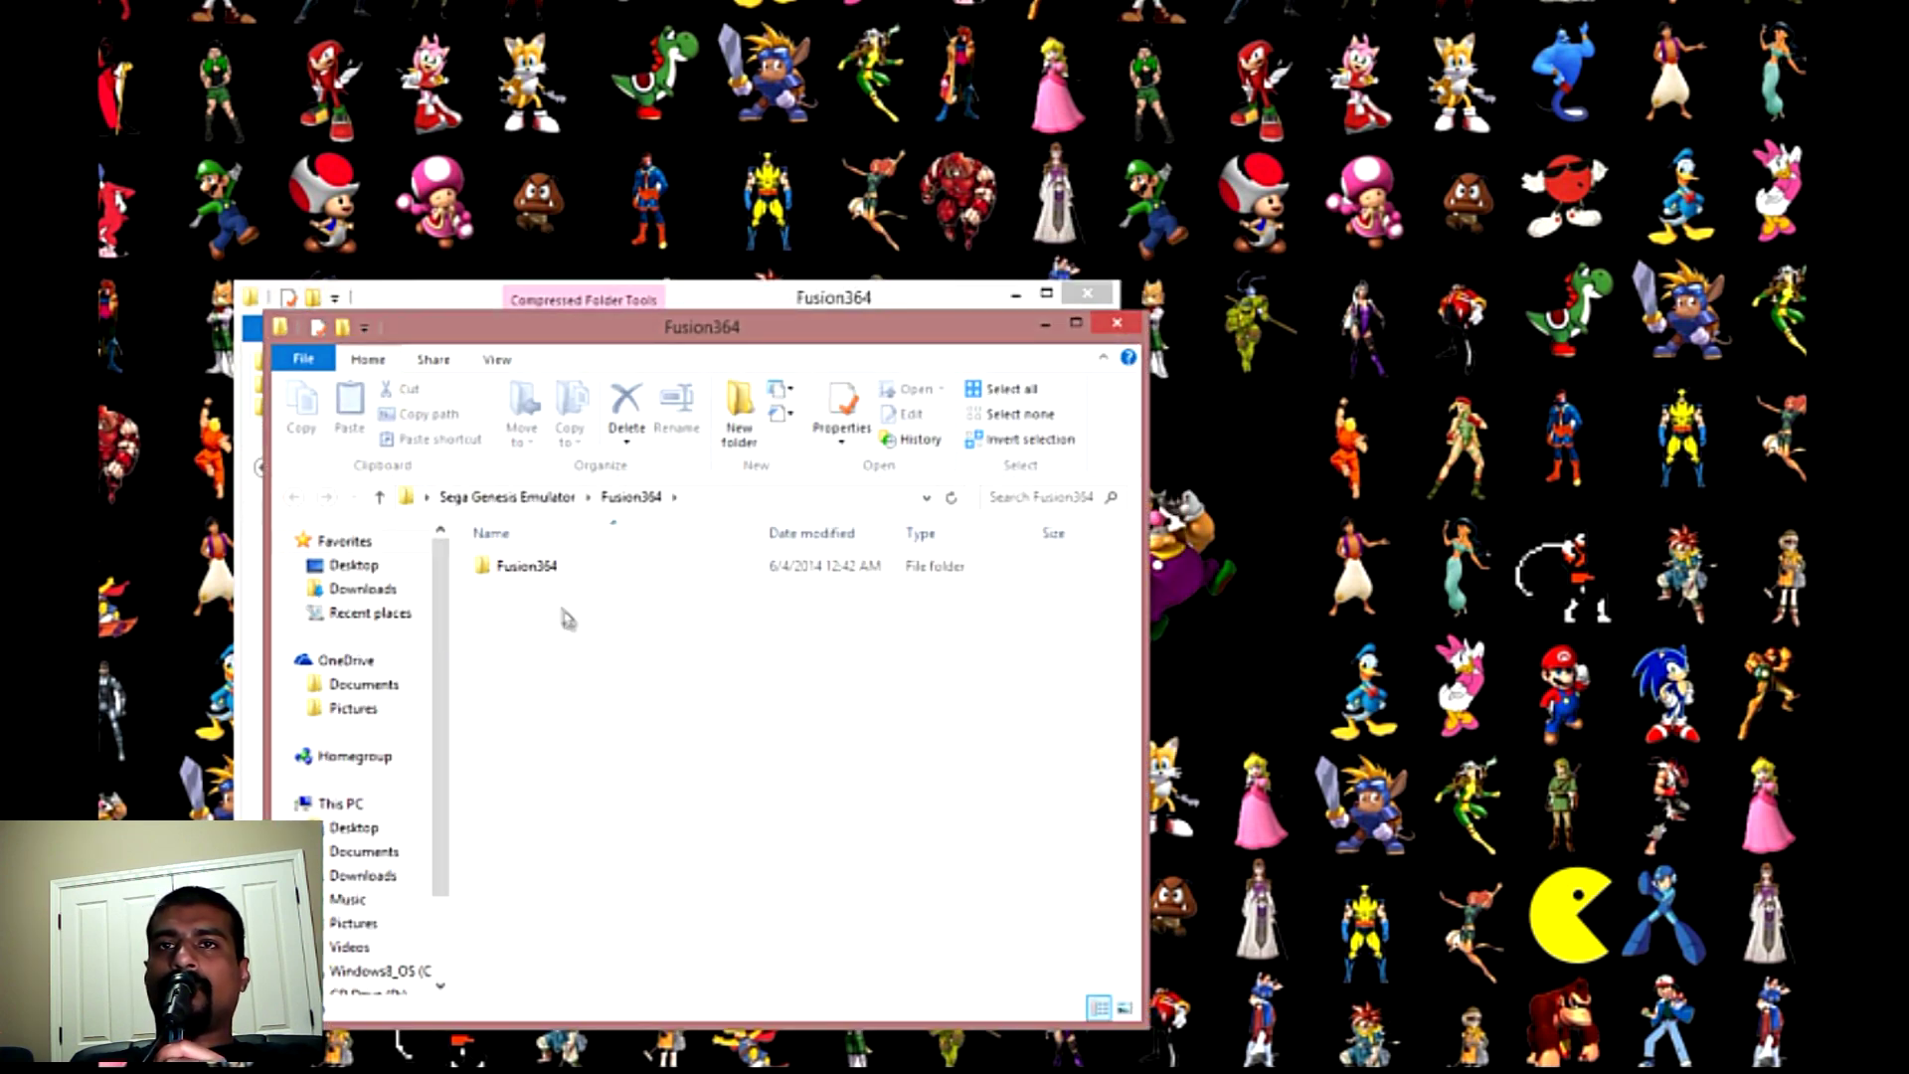
# - Open the extracted Fusion364 folder and launch Fusion.exe
pyautogui.doubleClick(527, 571)
pyautogui.click(530, 591)
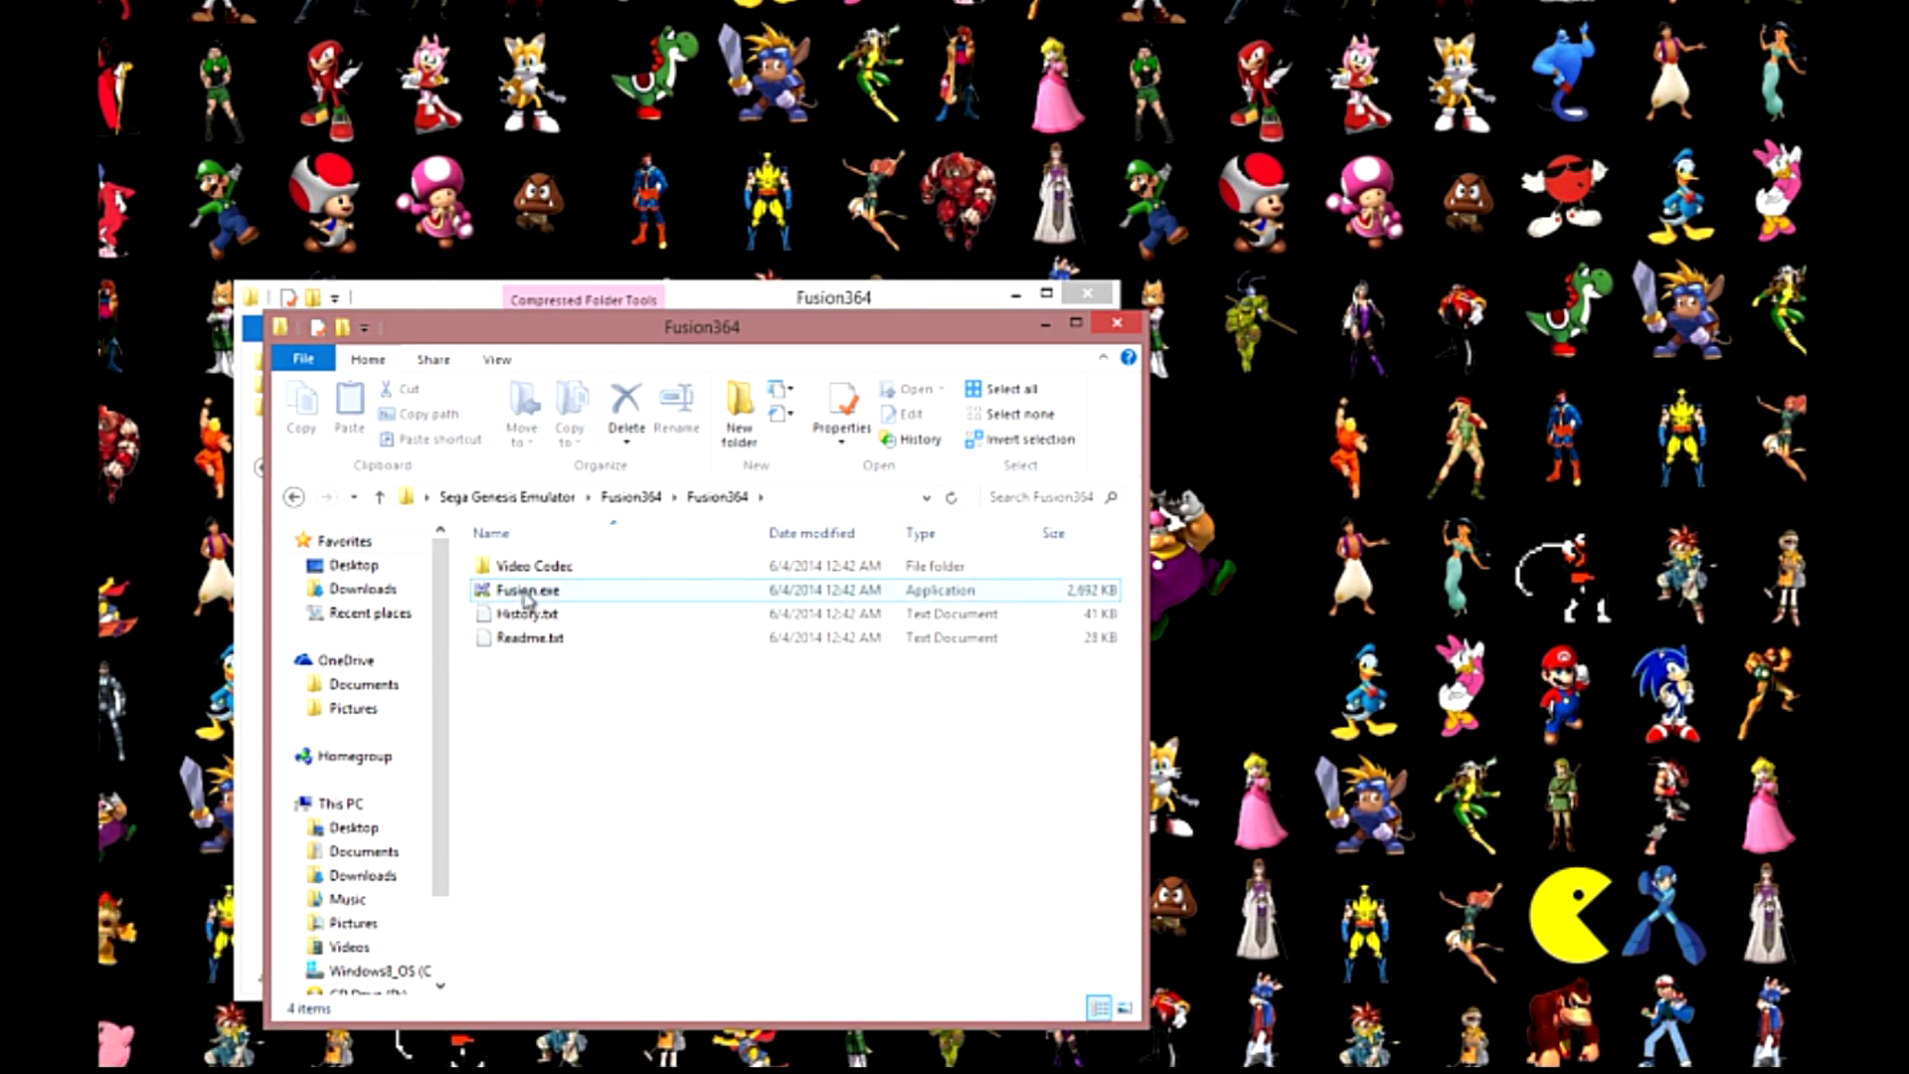
pyautogui.doubleClick(527, 593)
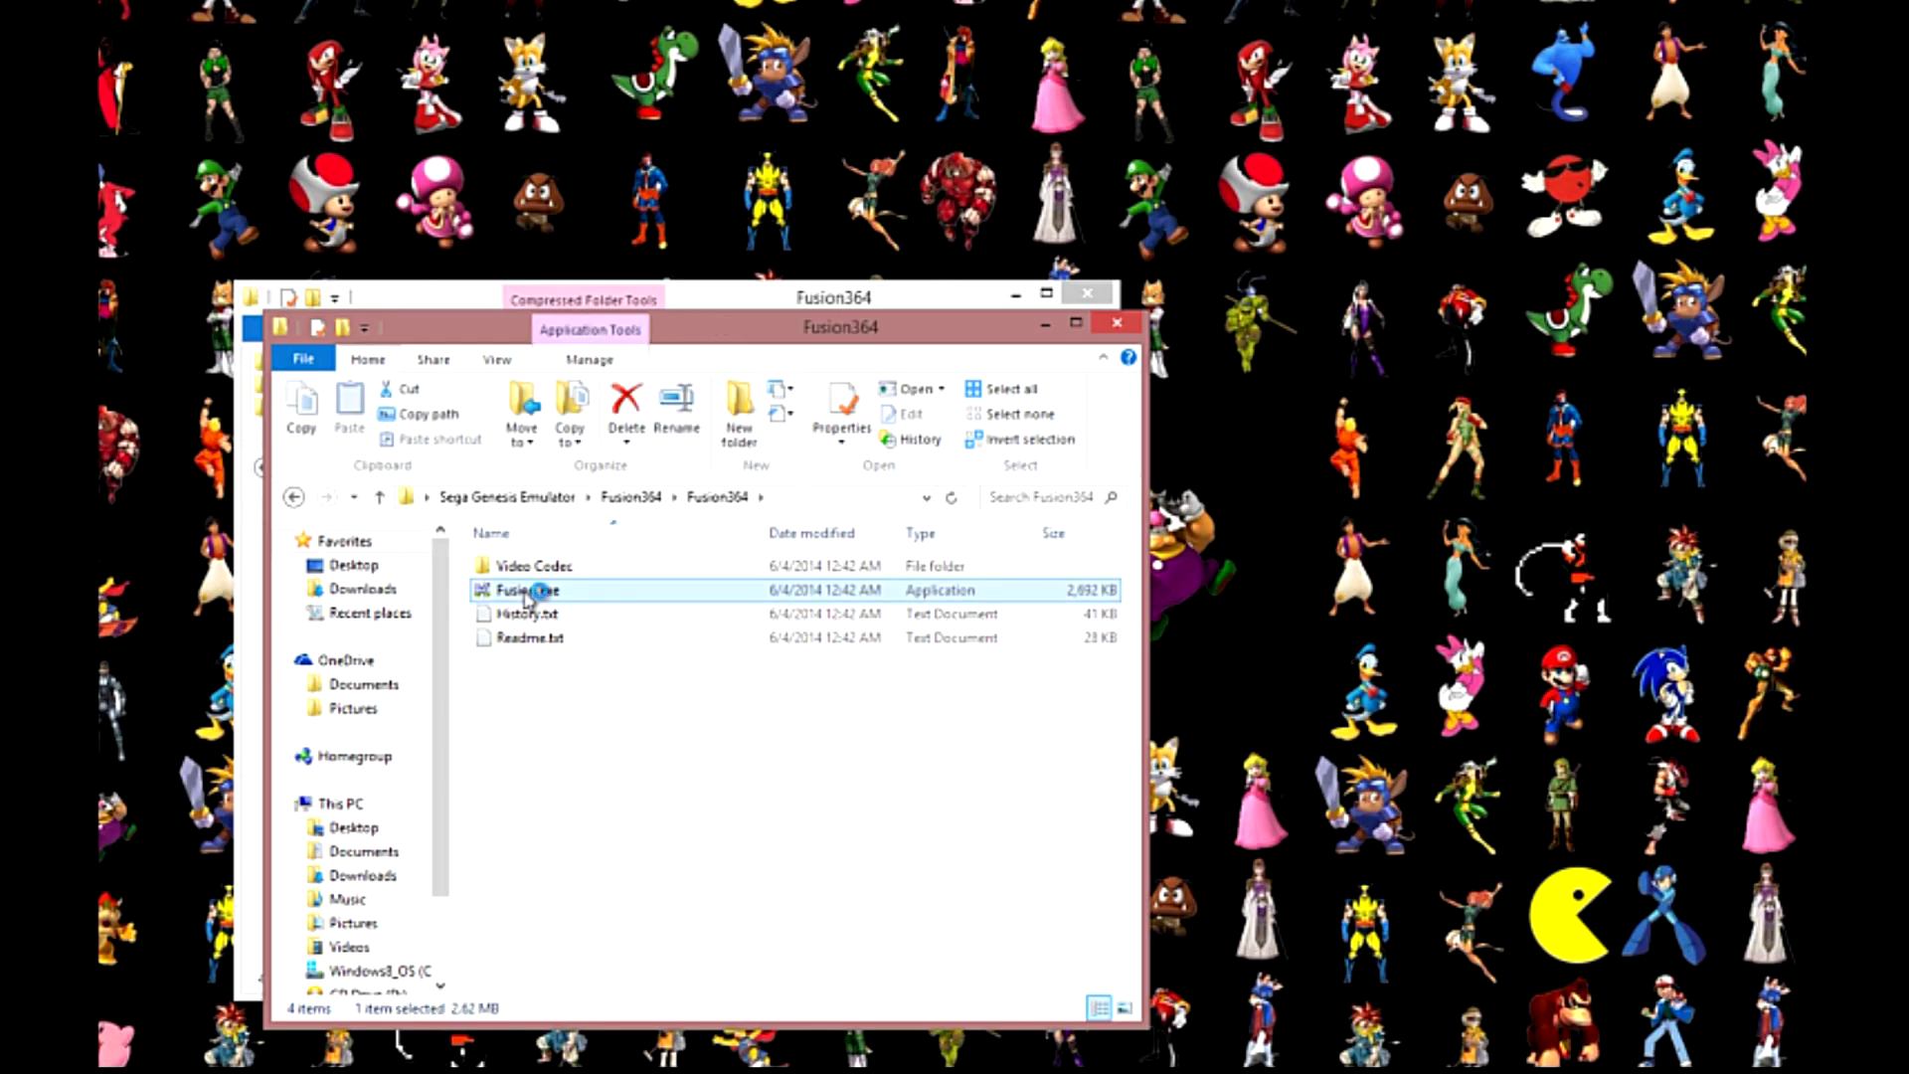
# - Center the Kega Fusion 3.64 window, check its File menu, then close the emulator
pyautogui.moveTo(417, 99); pyautogui.dragTo(841, 179)
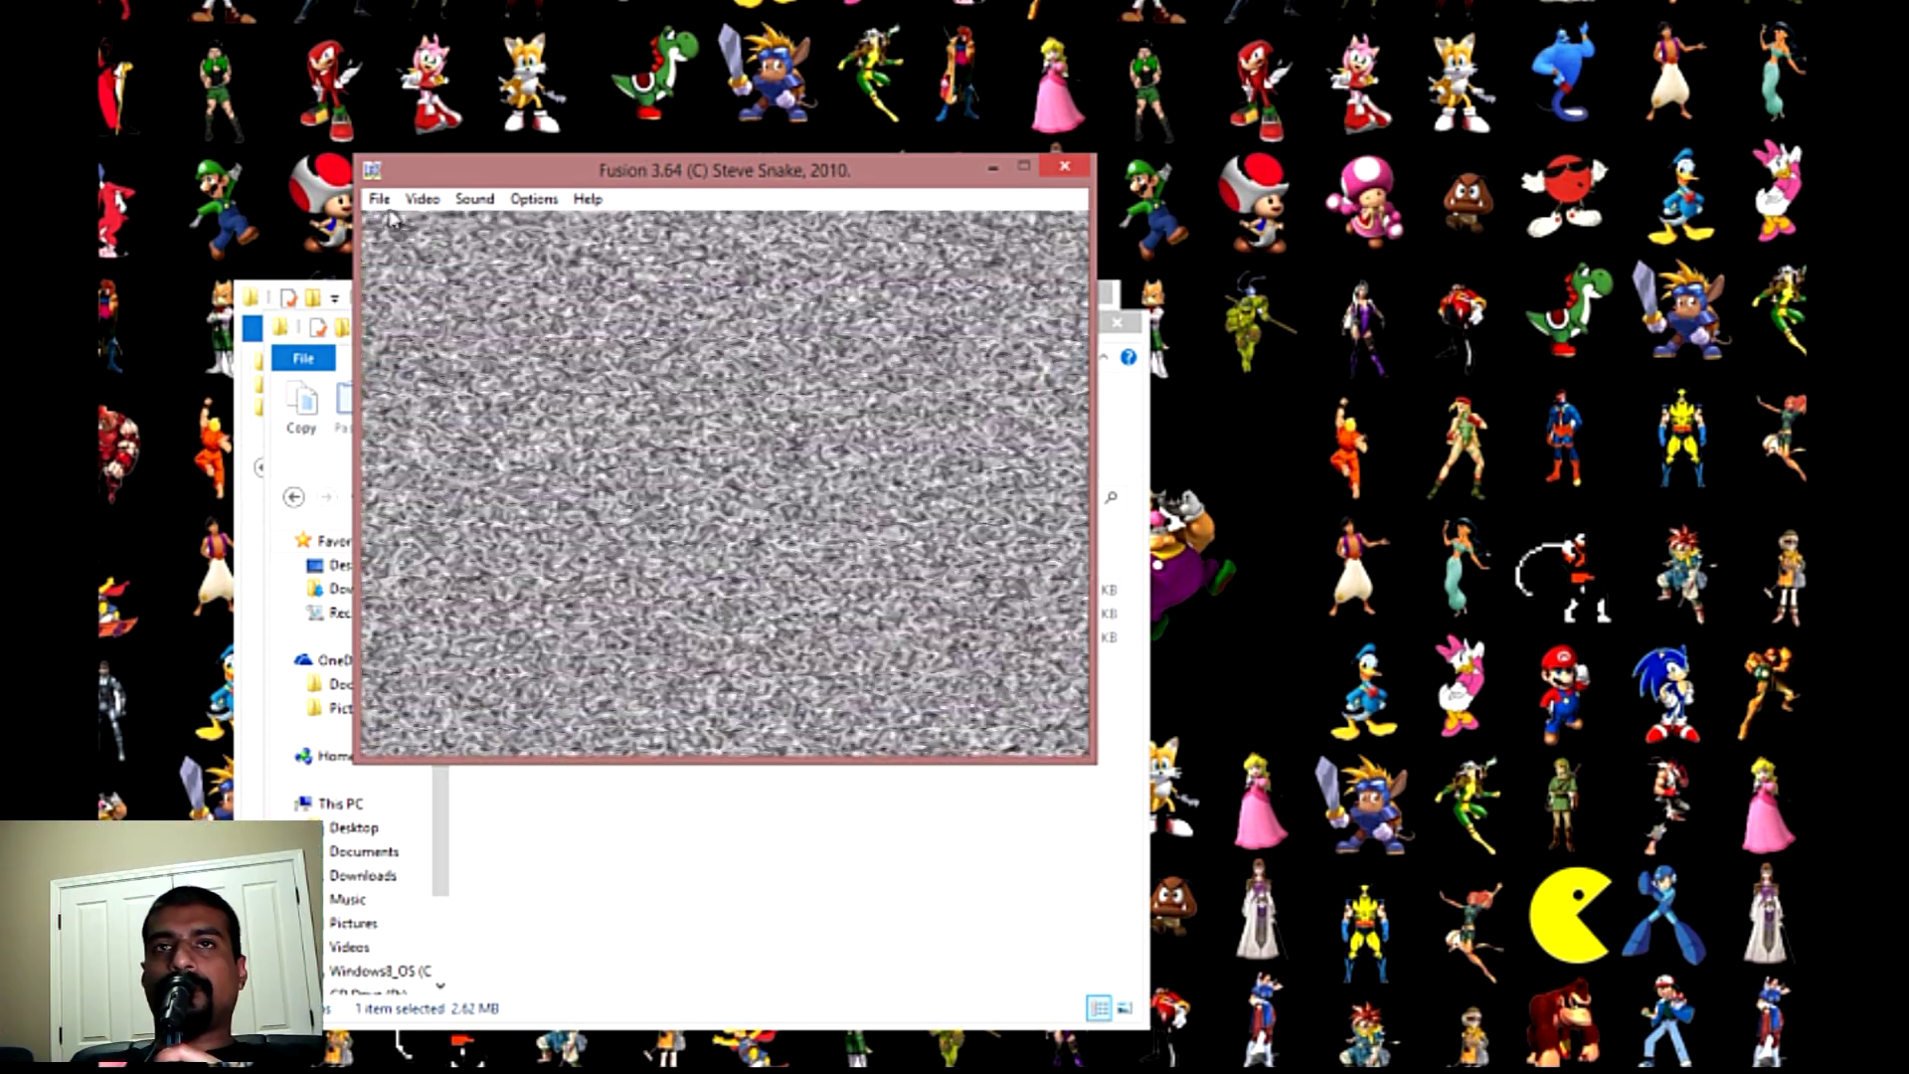
pyautogui.click(378, 199)
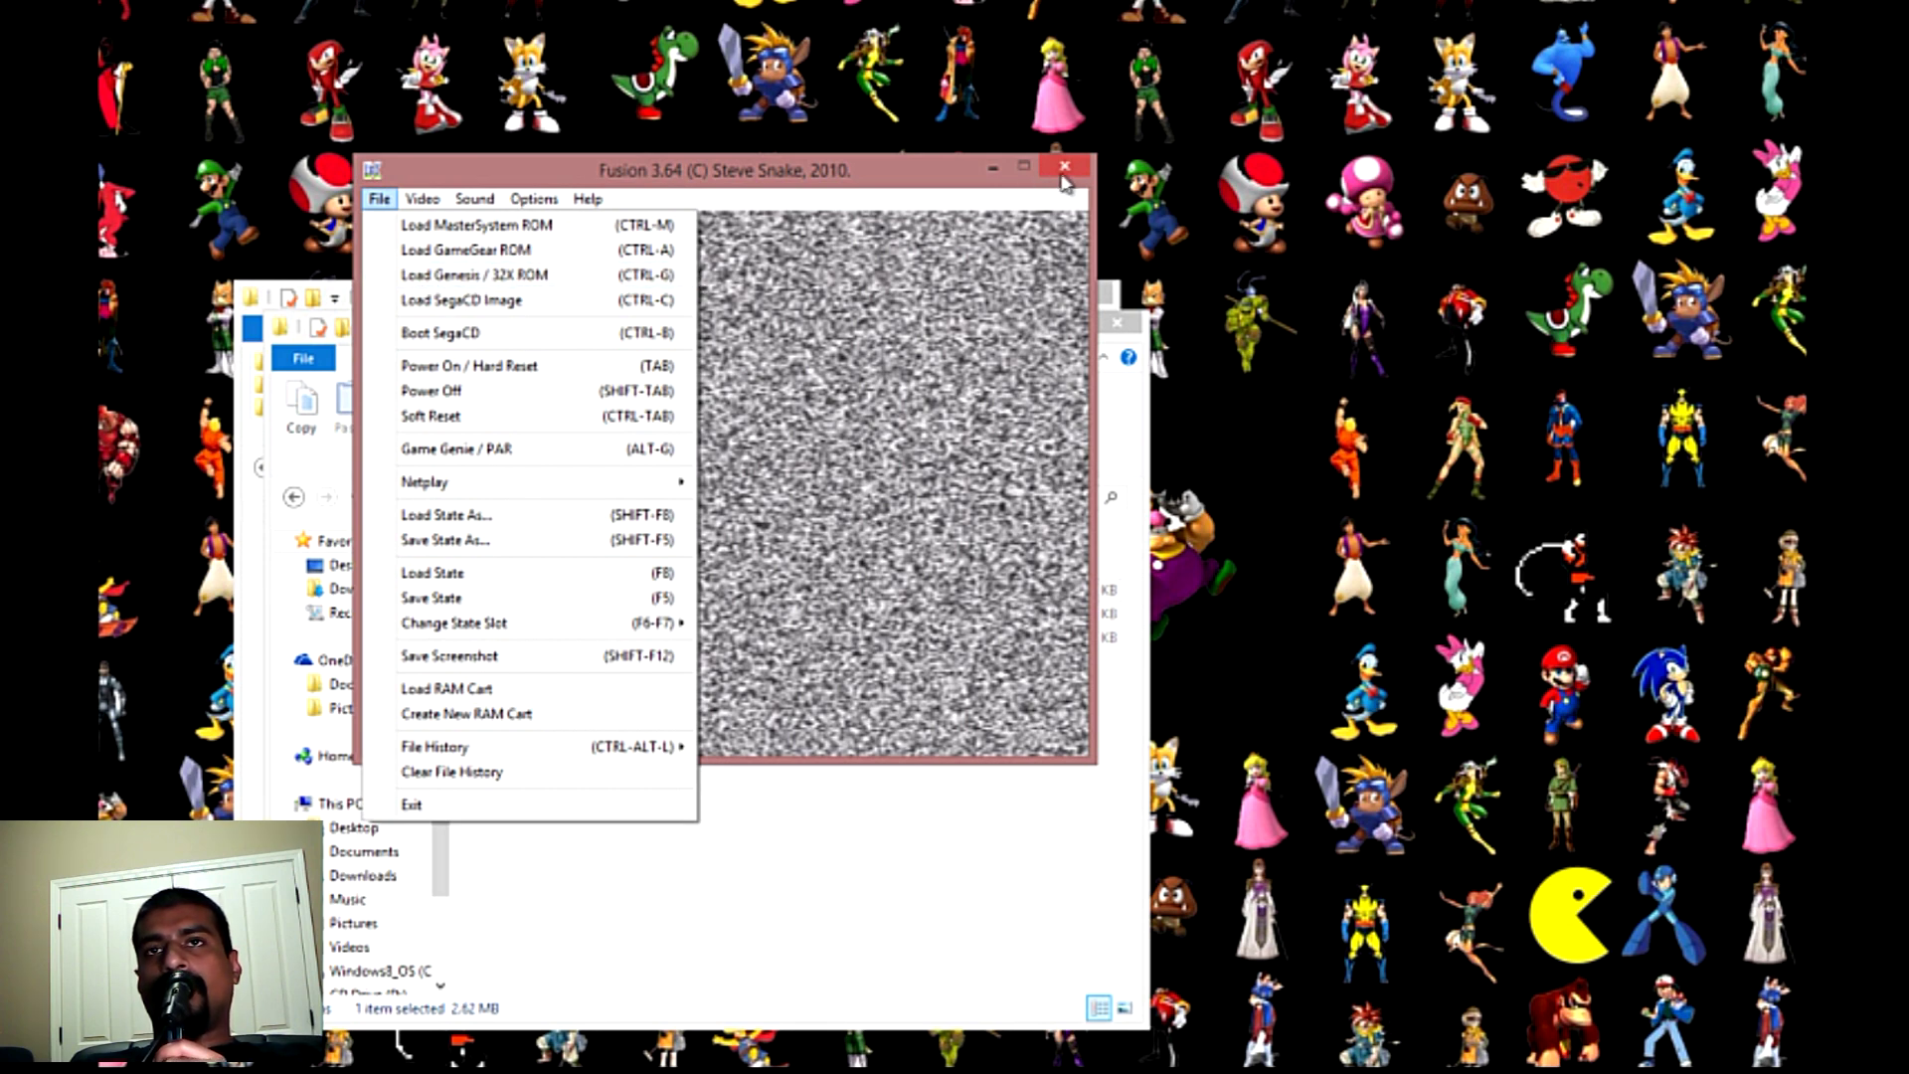
pyautogui.click(1064, 176)
pyautogui.click(1064, 176)
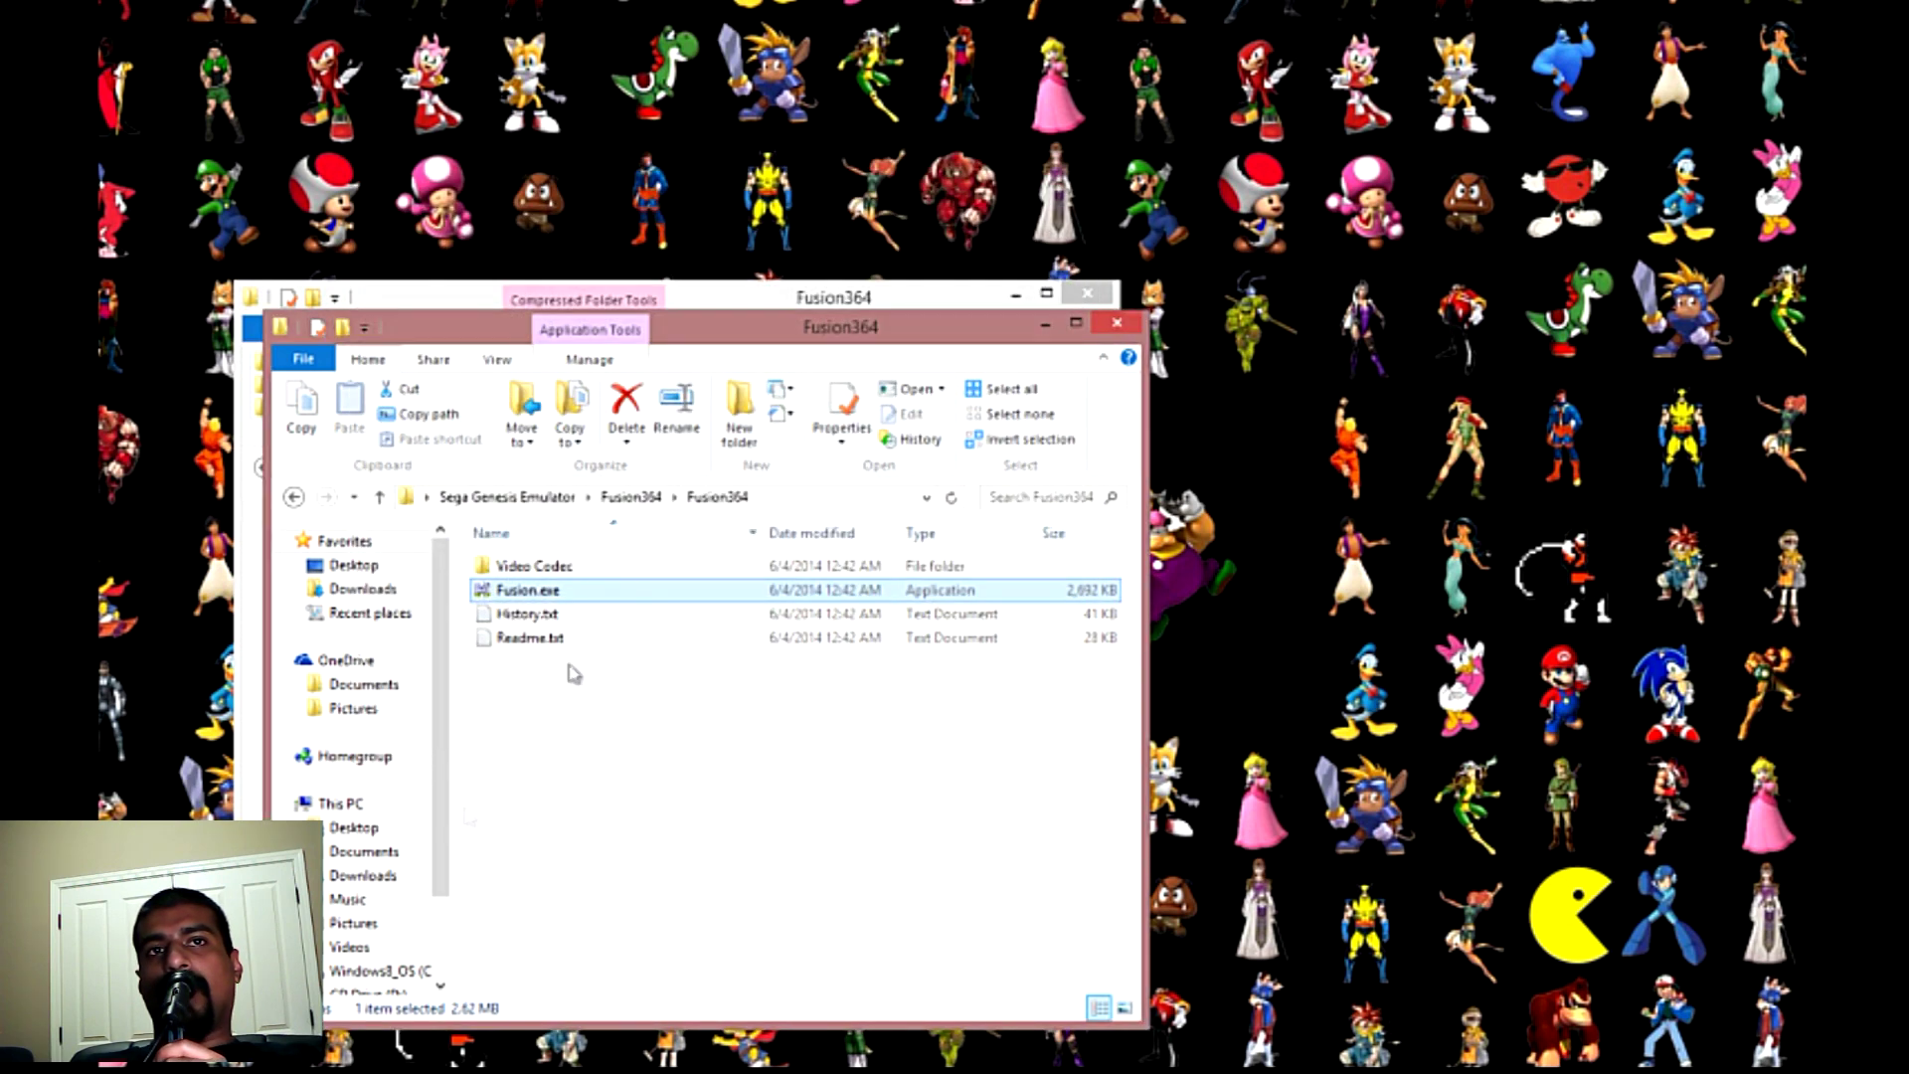
# - Switch back to the ProGameRoms Sega Genesis page in Firefox and scroll down
pyautogui.hotkey('alt', 'Tab')
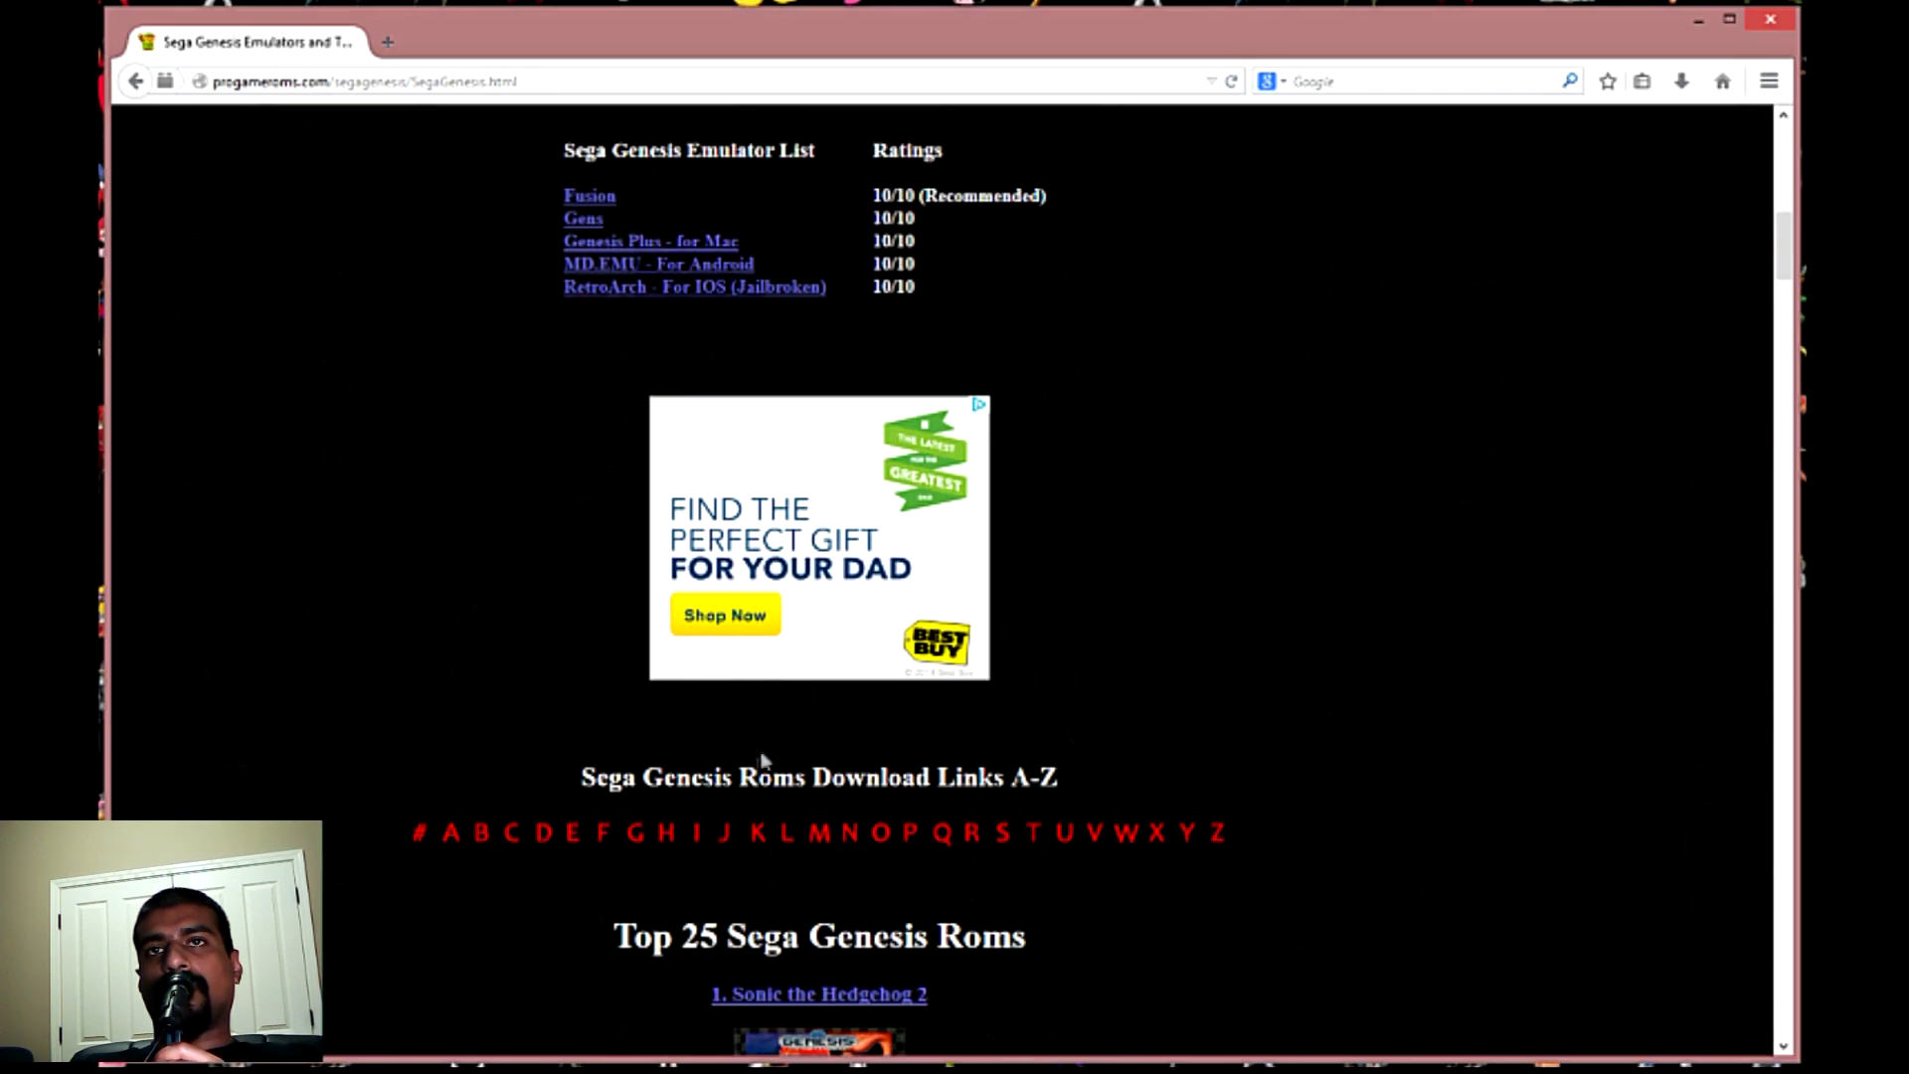
pyautogui.scroll(-3, 746, 785)
pyautogui.scroll(-3, 730, 780)
# - Scroll the Top 25 list to 21. Disney's Aladdin and open its ROM page in a new tab
pyautogui.scroll(10, 616, 716)
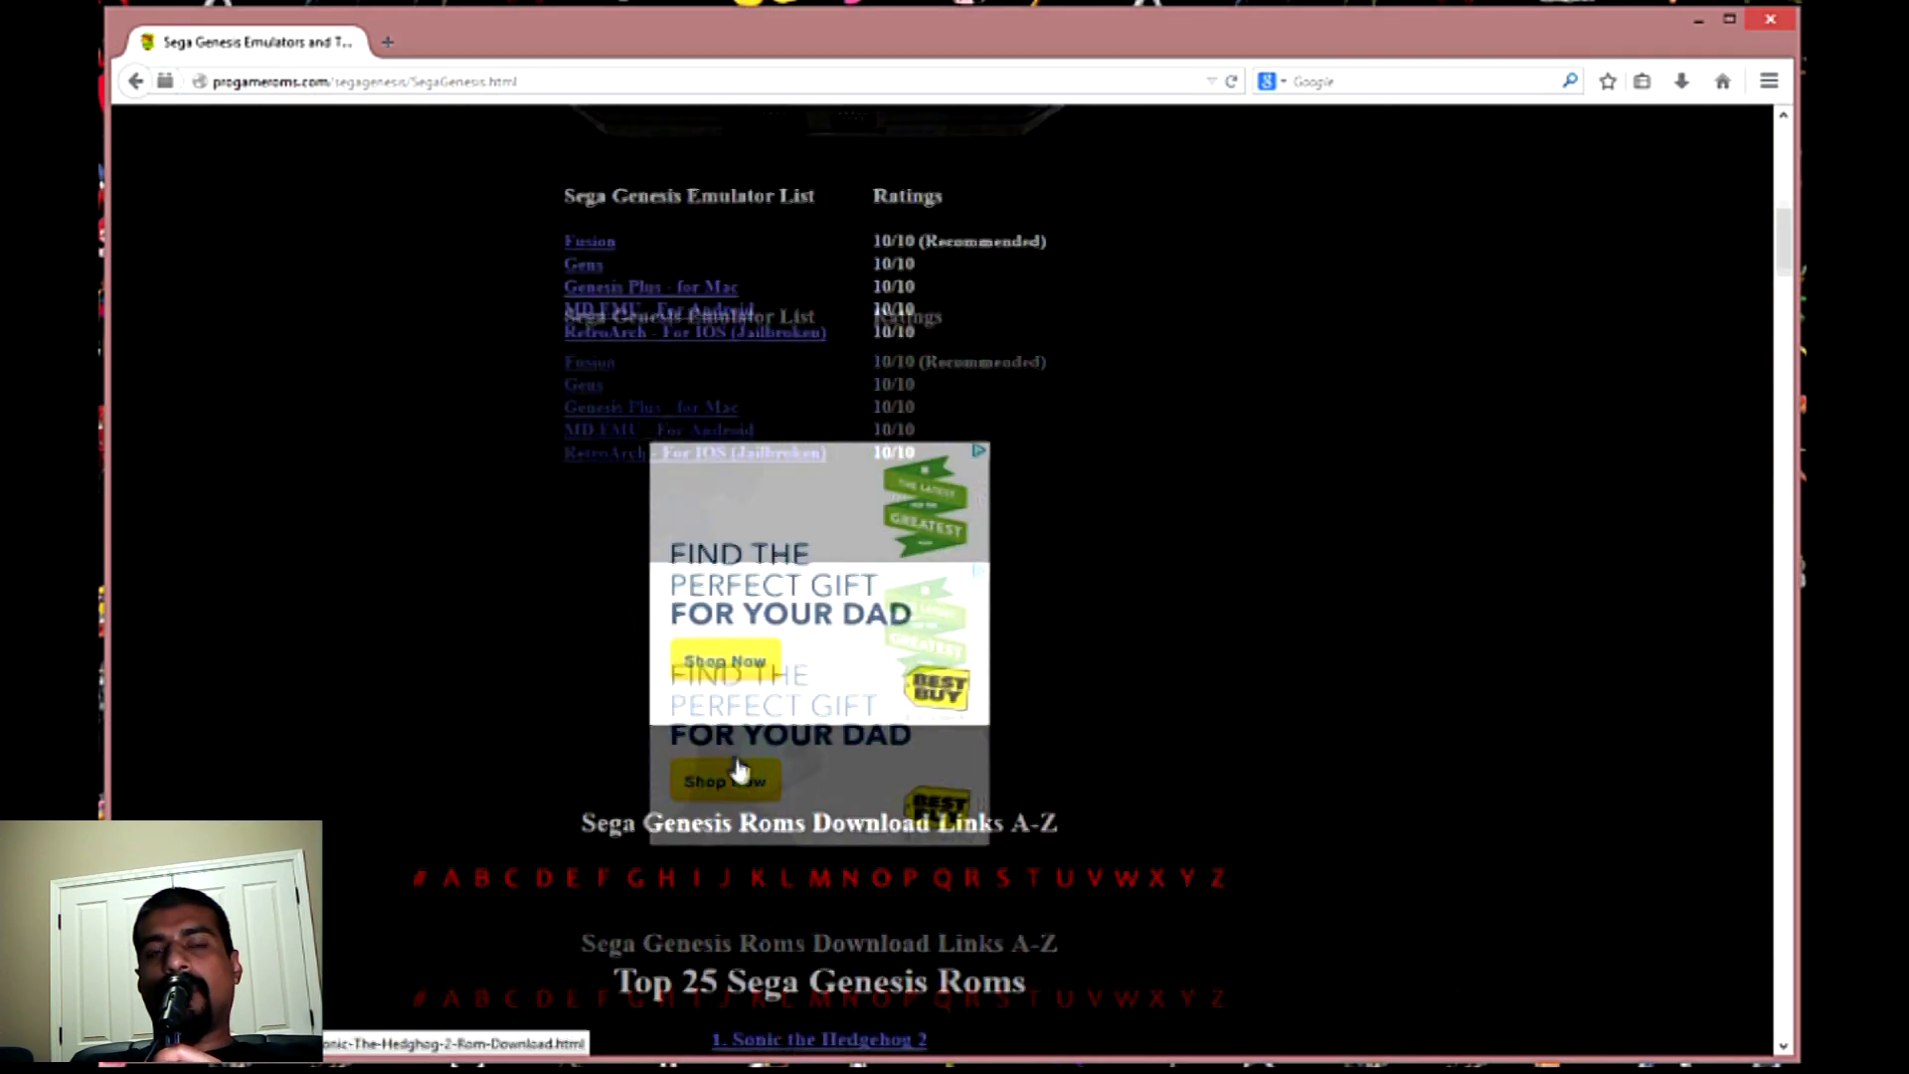
pyautogui.scroll(-15, 517, 667)
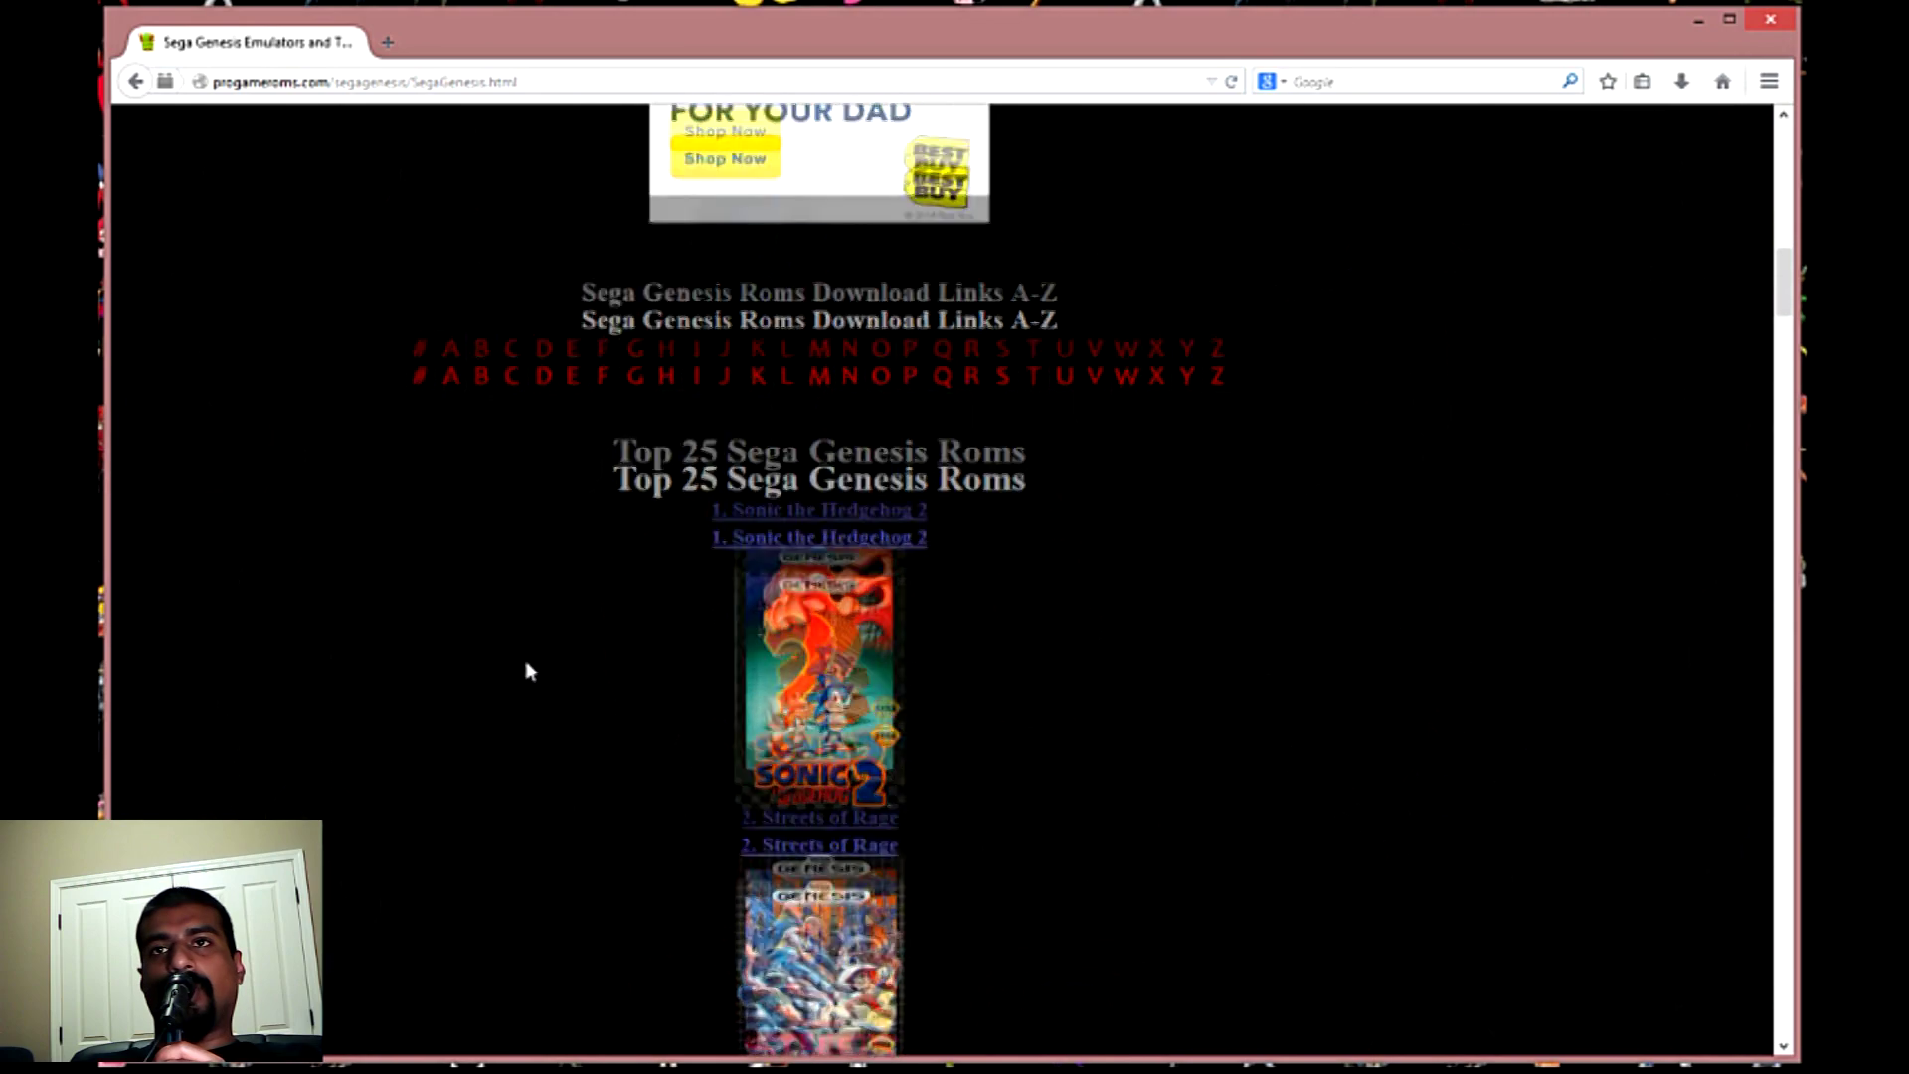
pyautogui.scroll(-10, 582, 668)
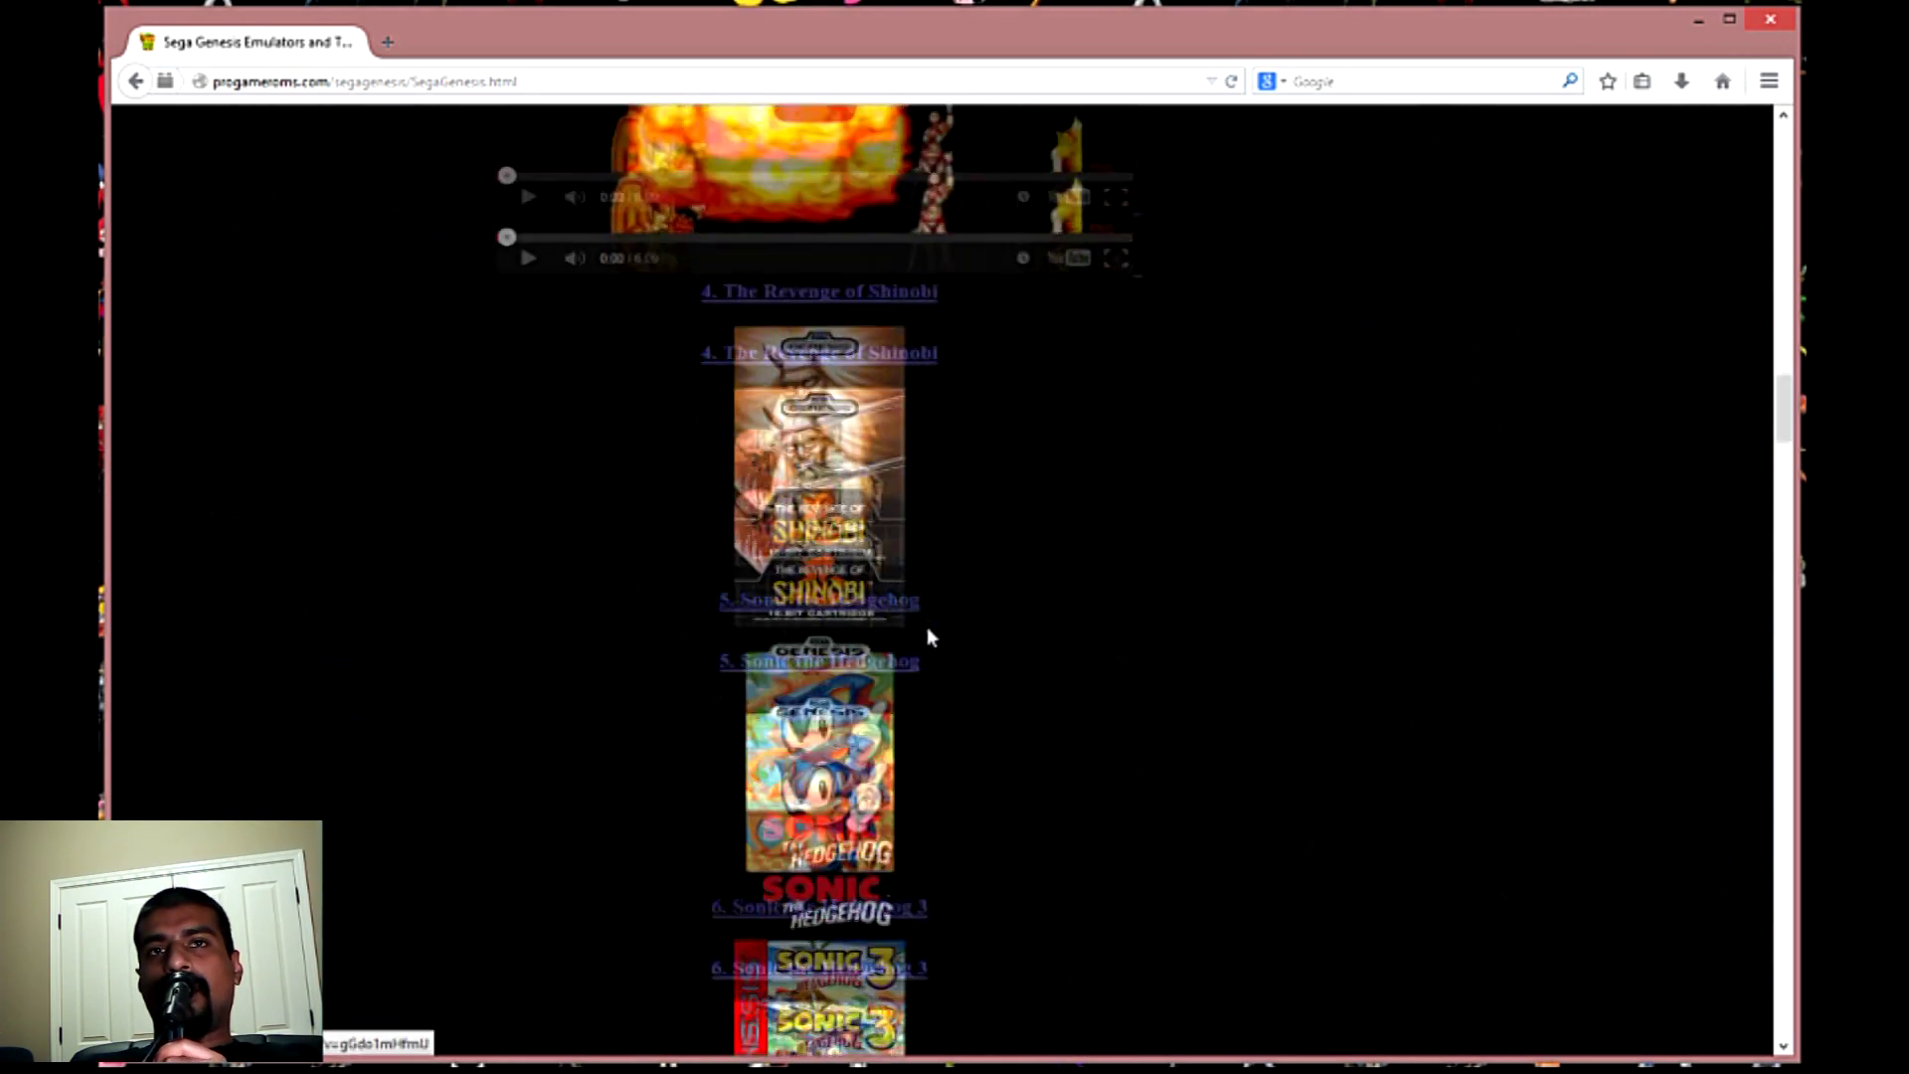
pyautogui.scroll(-12, 917, 641)
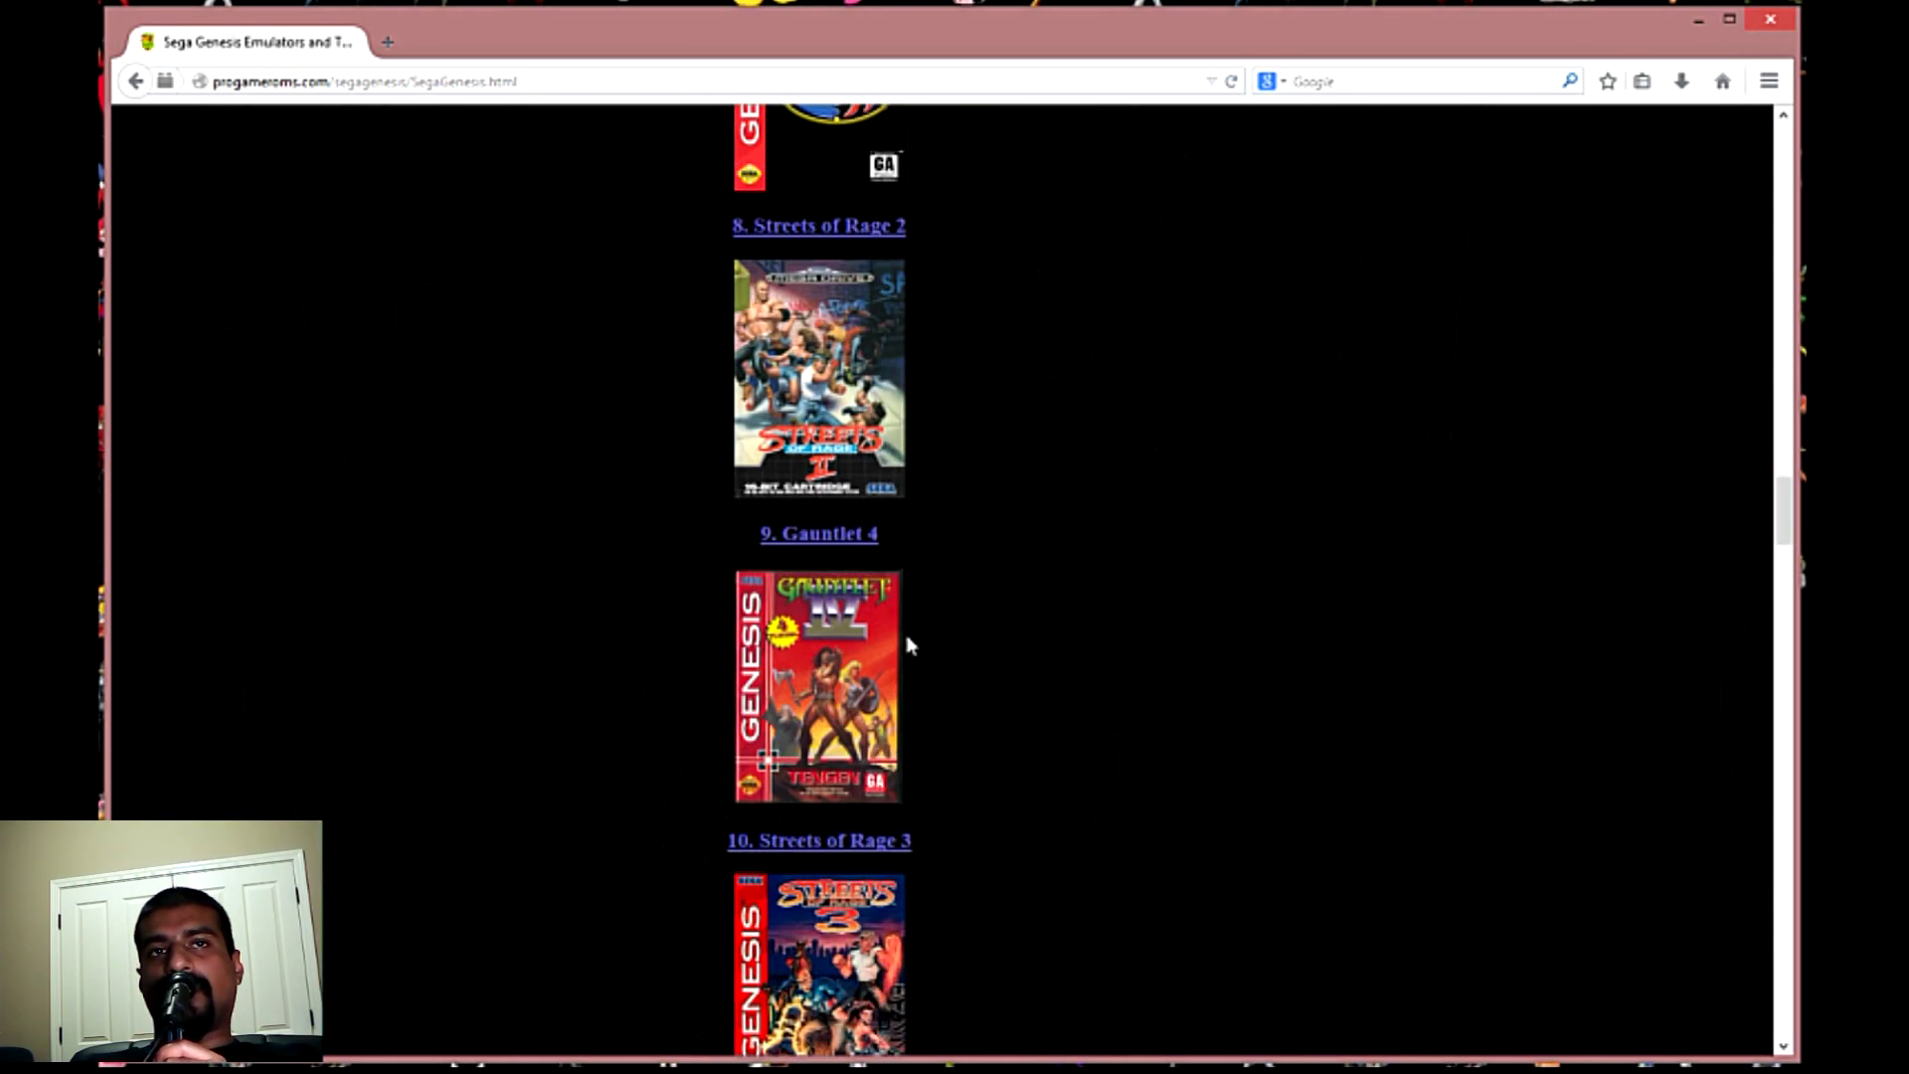
pyautogui.scroll(-12, 906, 638)
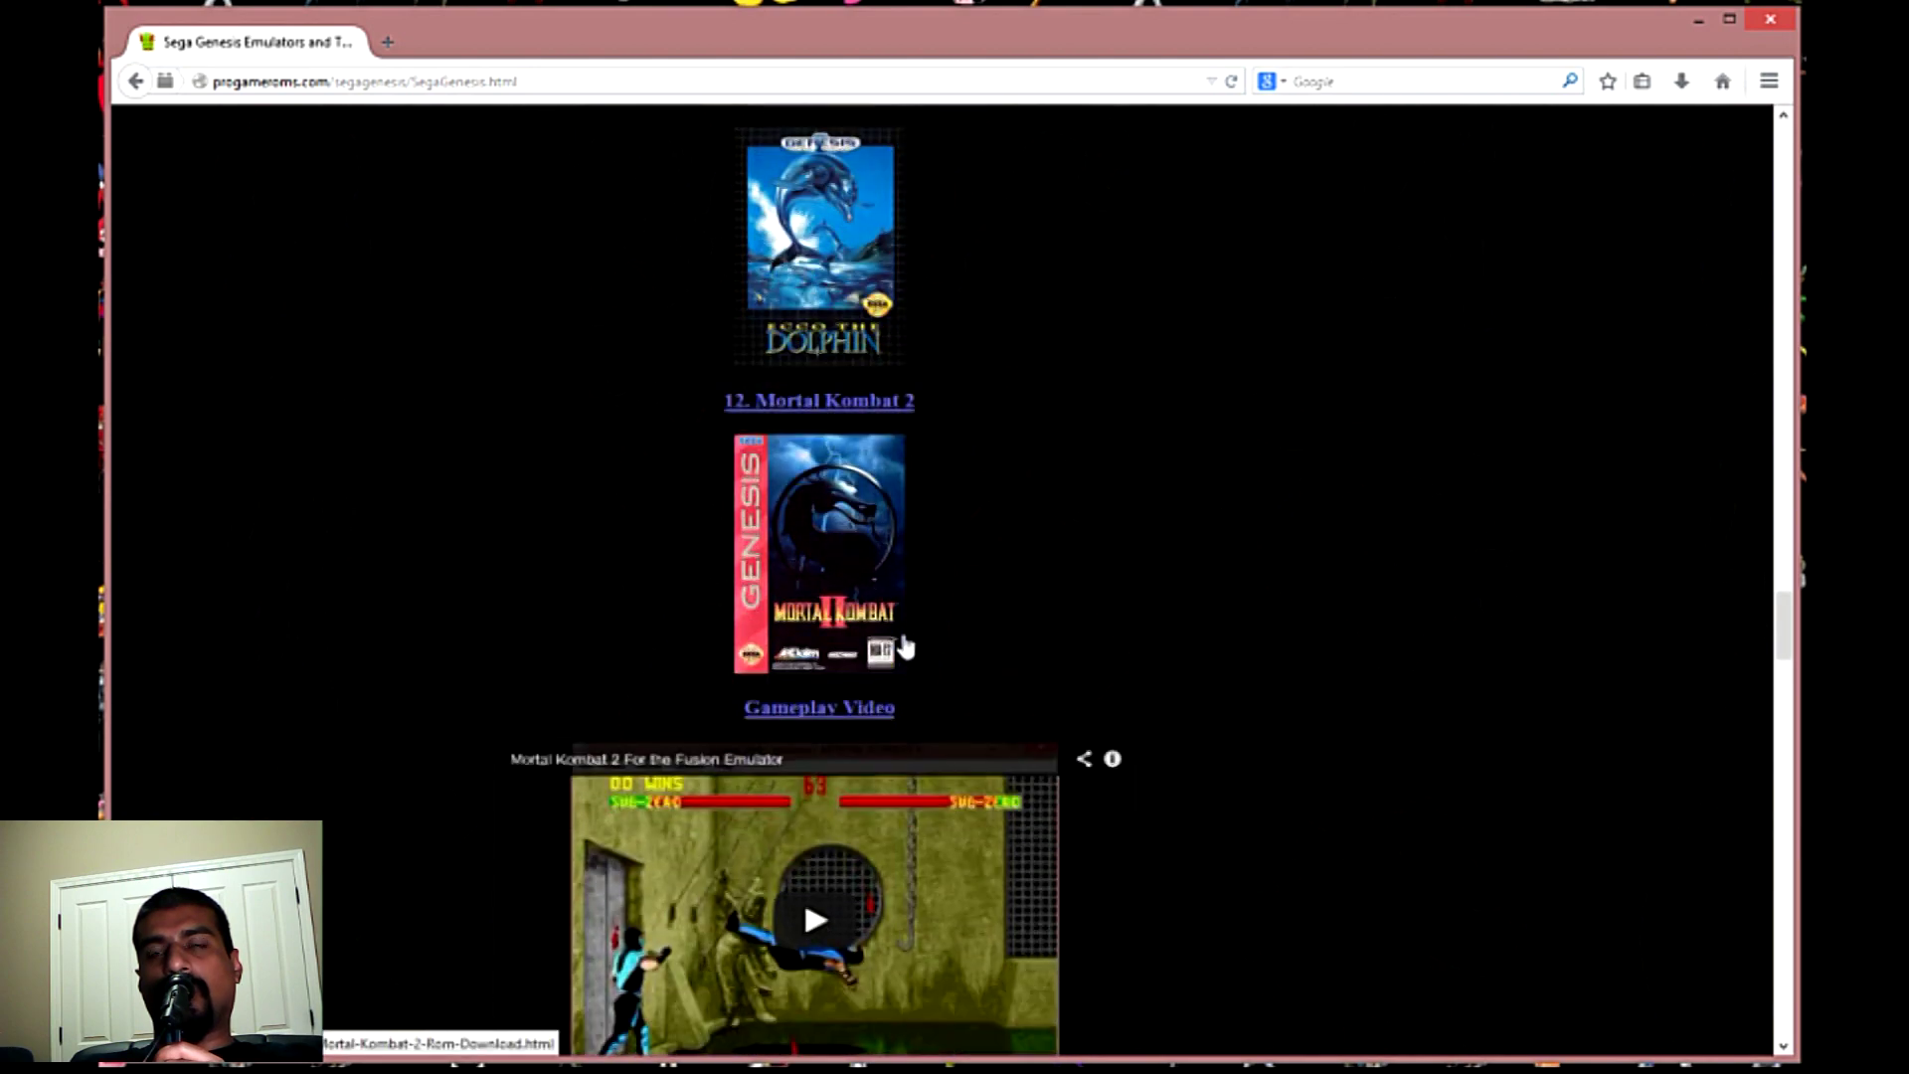
pyautogui.scroll(-12, 905, 646)
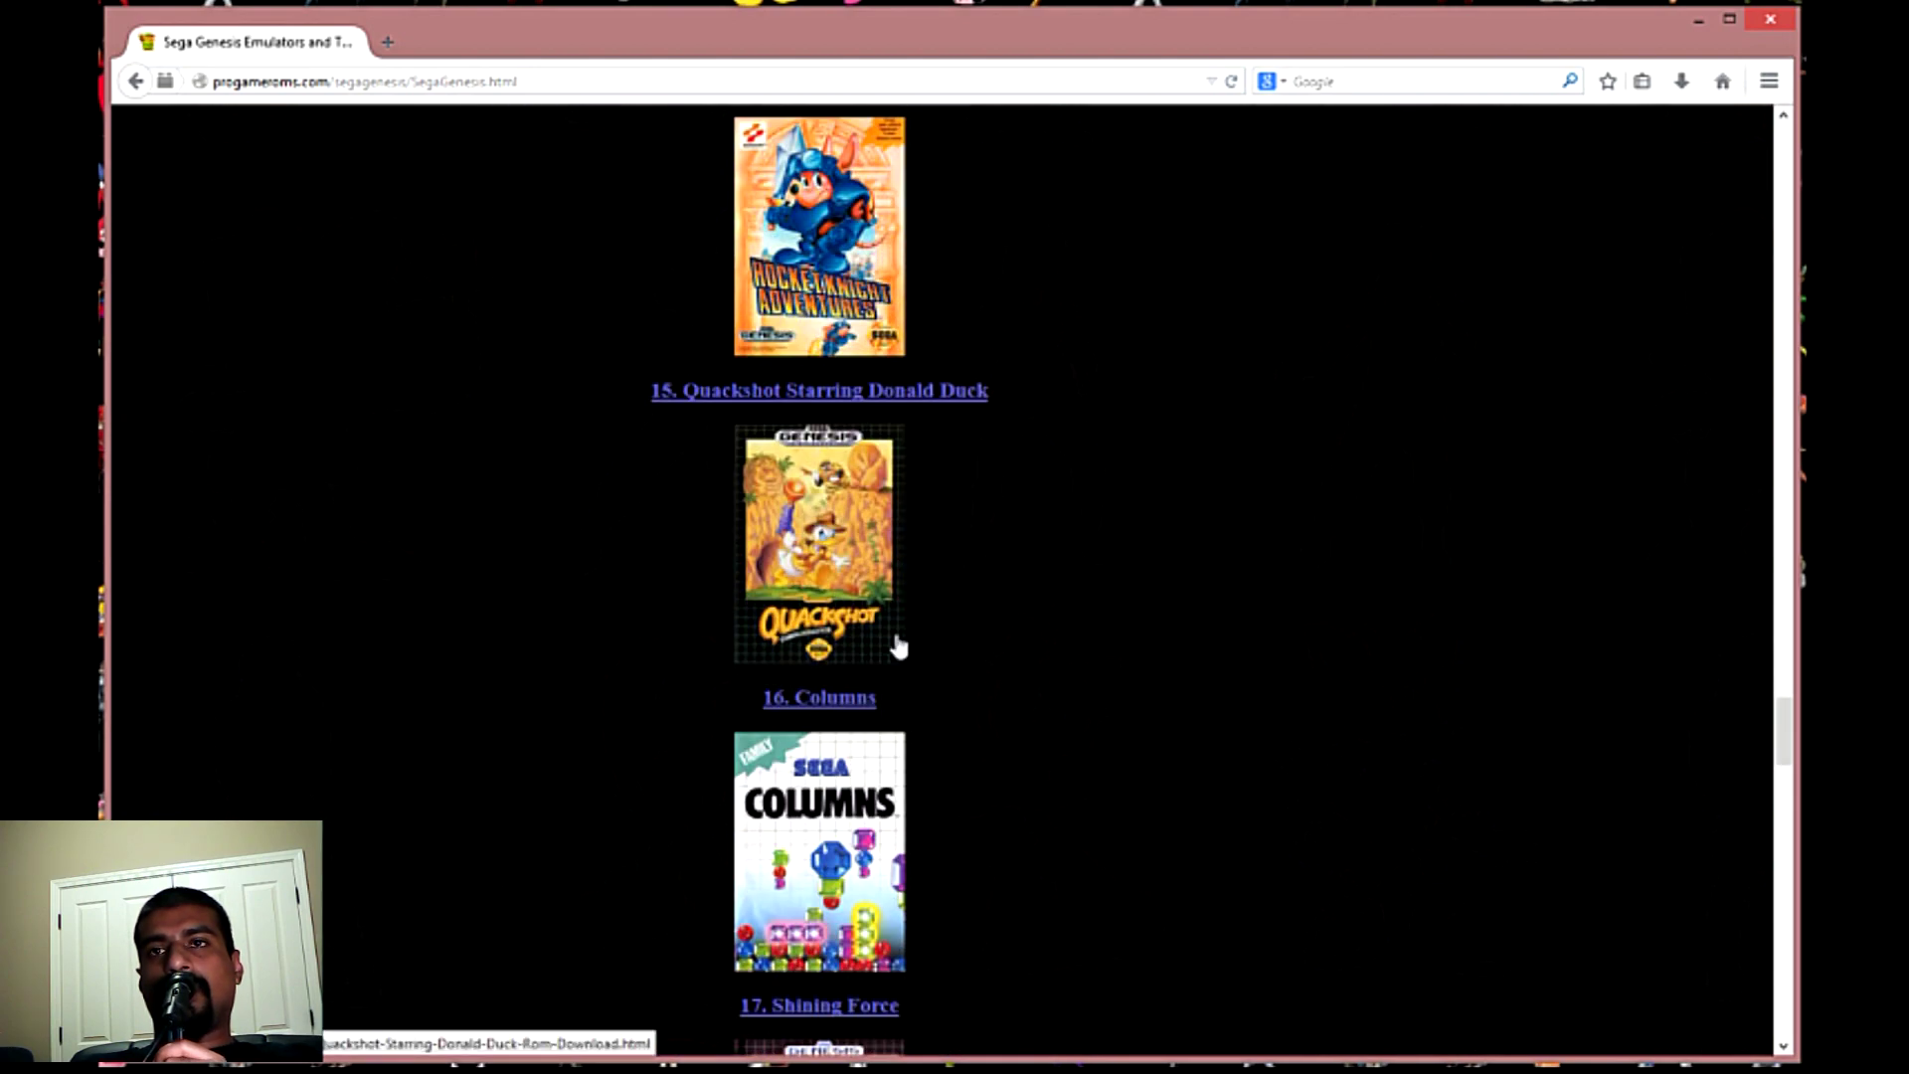
pyautogui.scroll(-12, 900, 647)
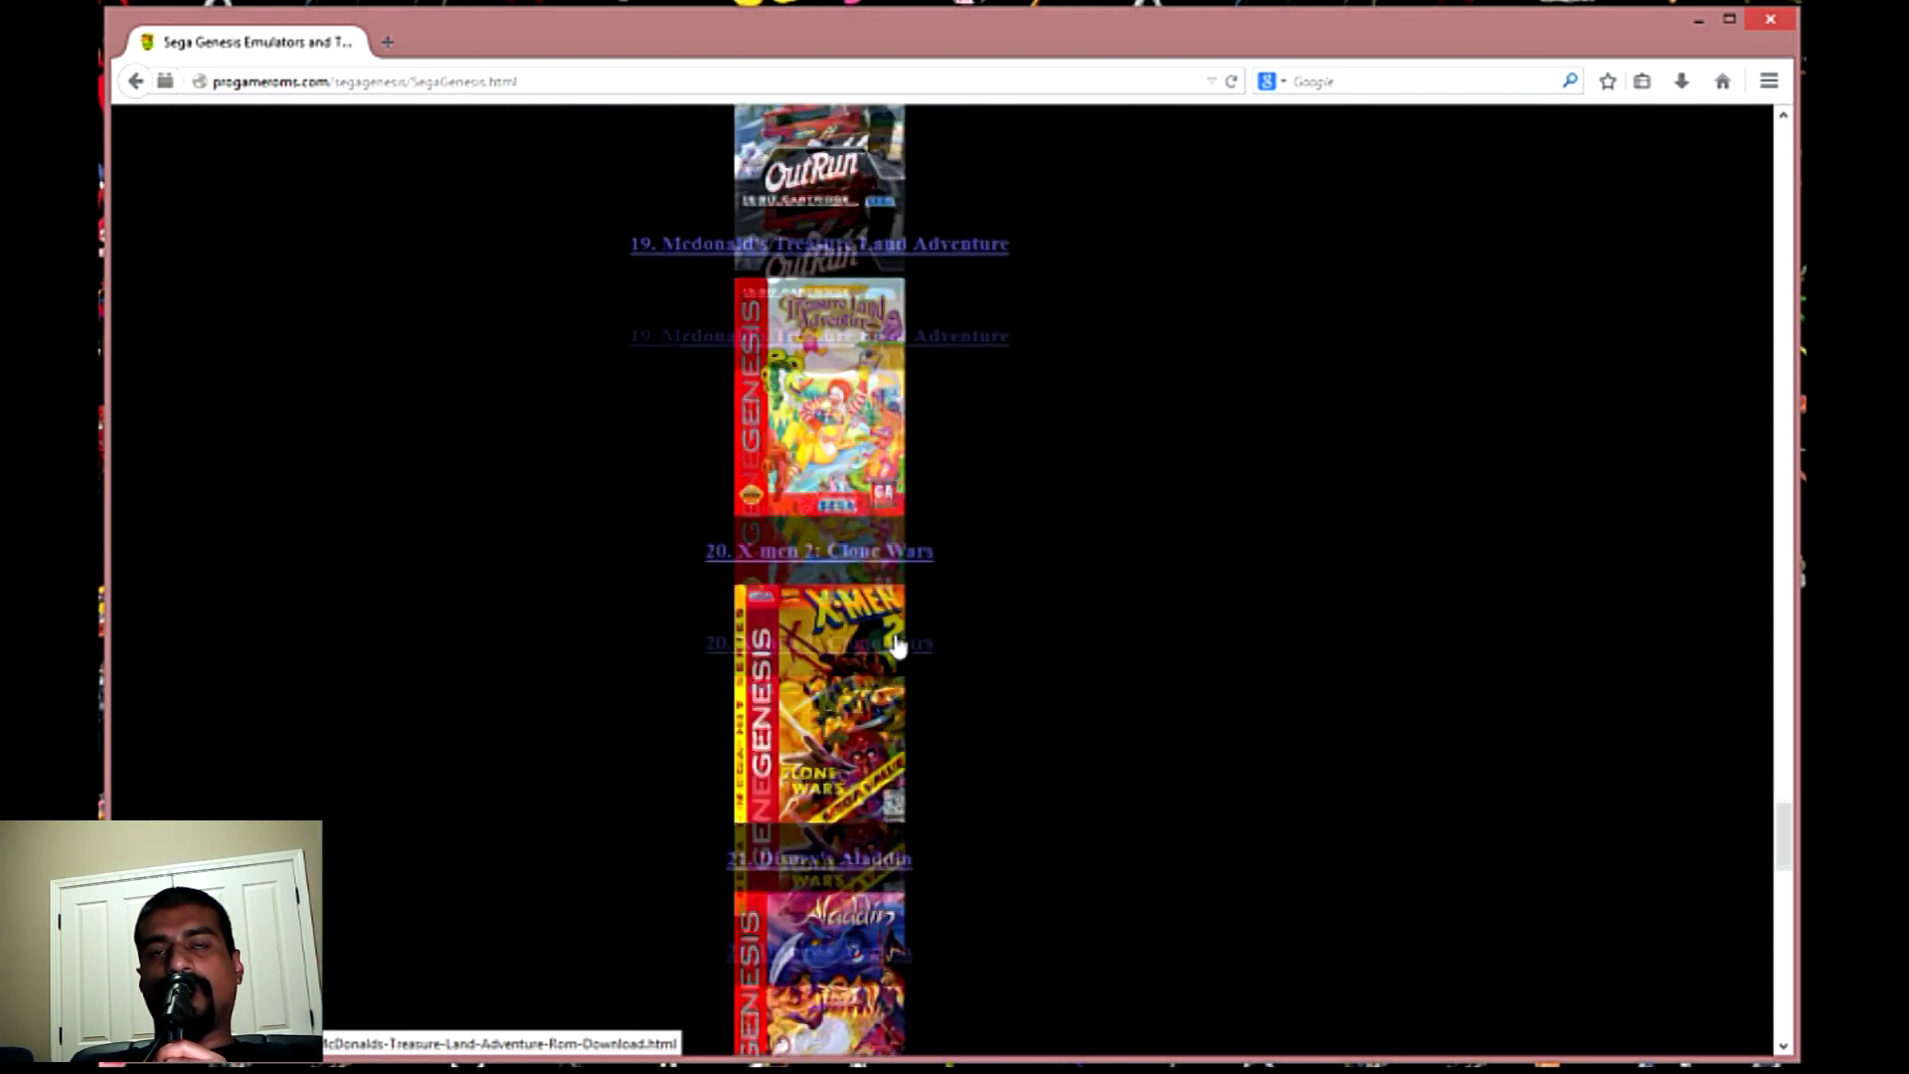
pyautogui.scroll(5, 897, 644)
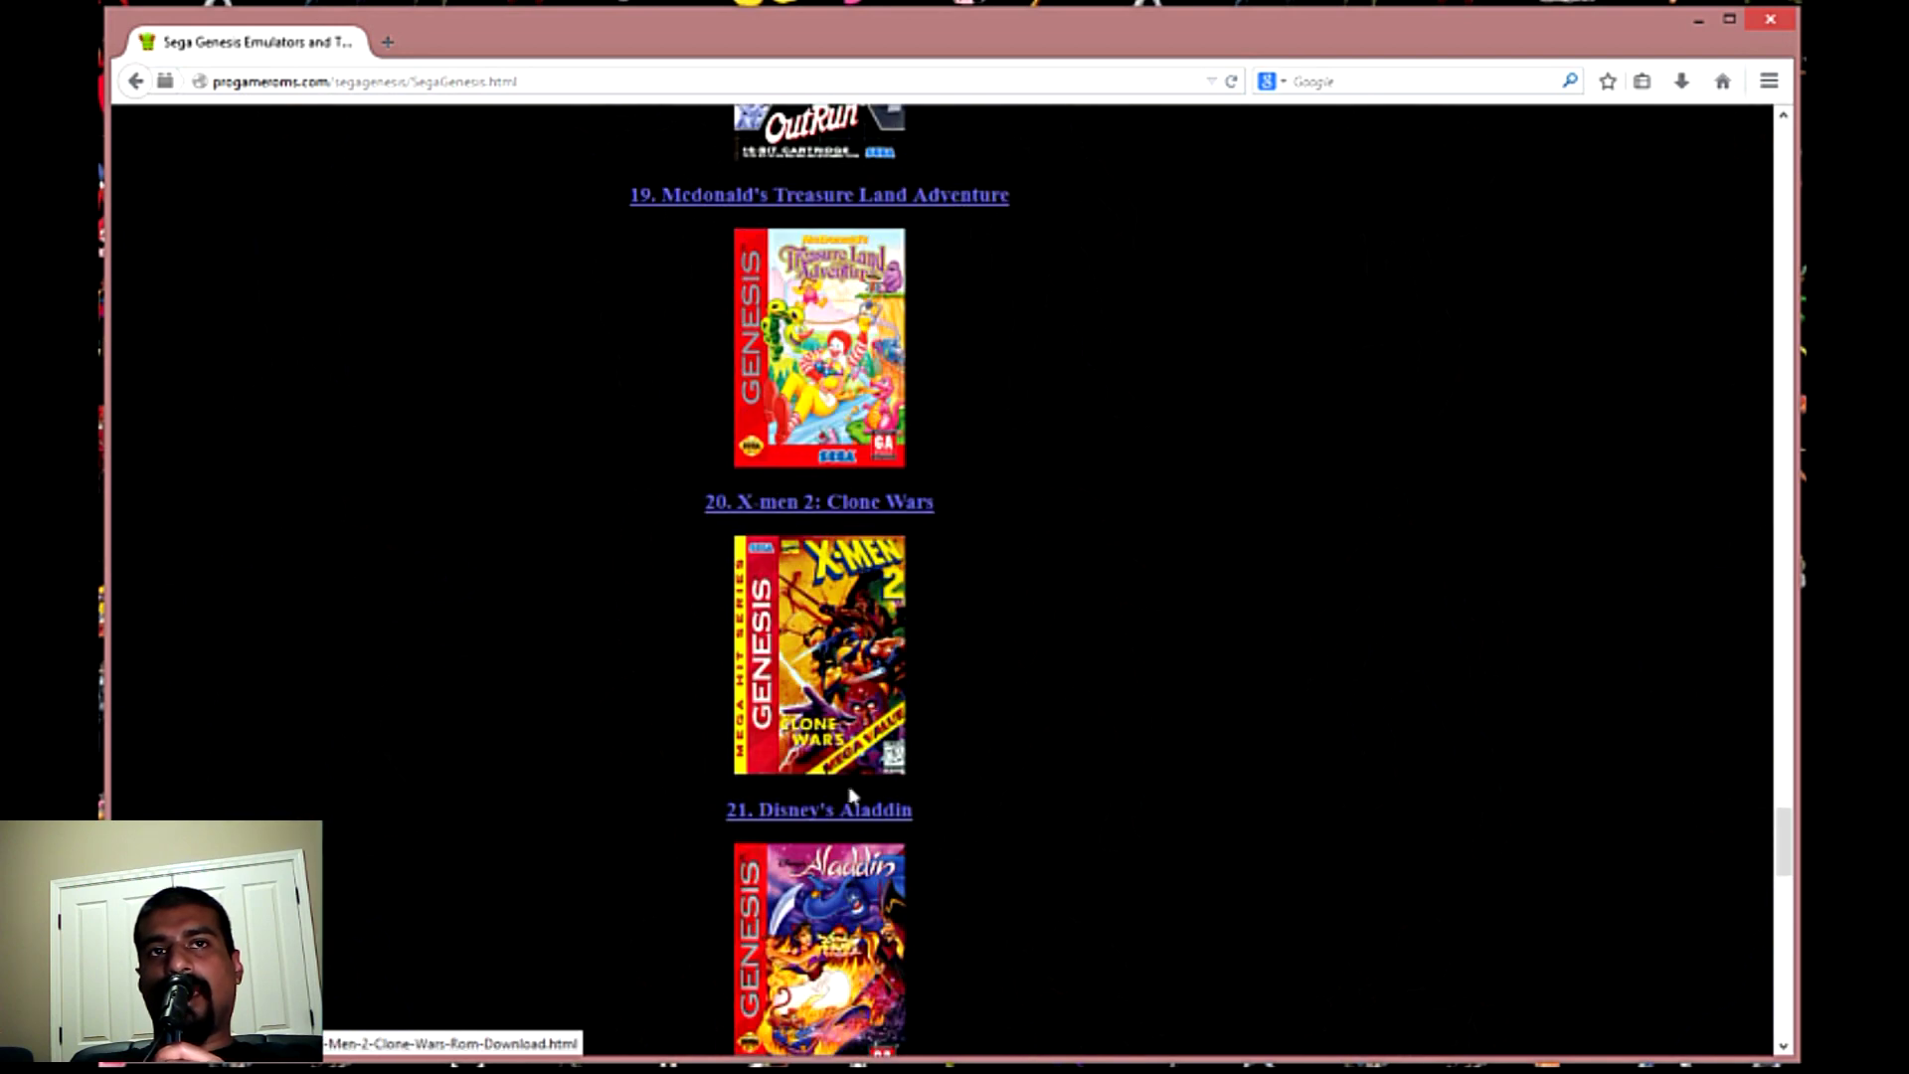
pyautogui.click(831, 812)
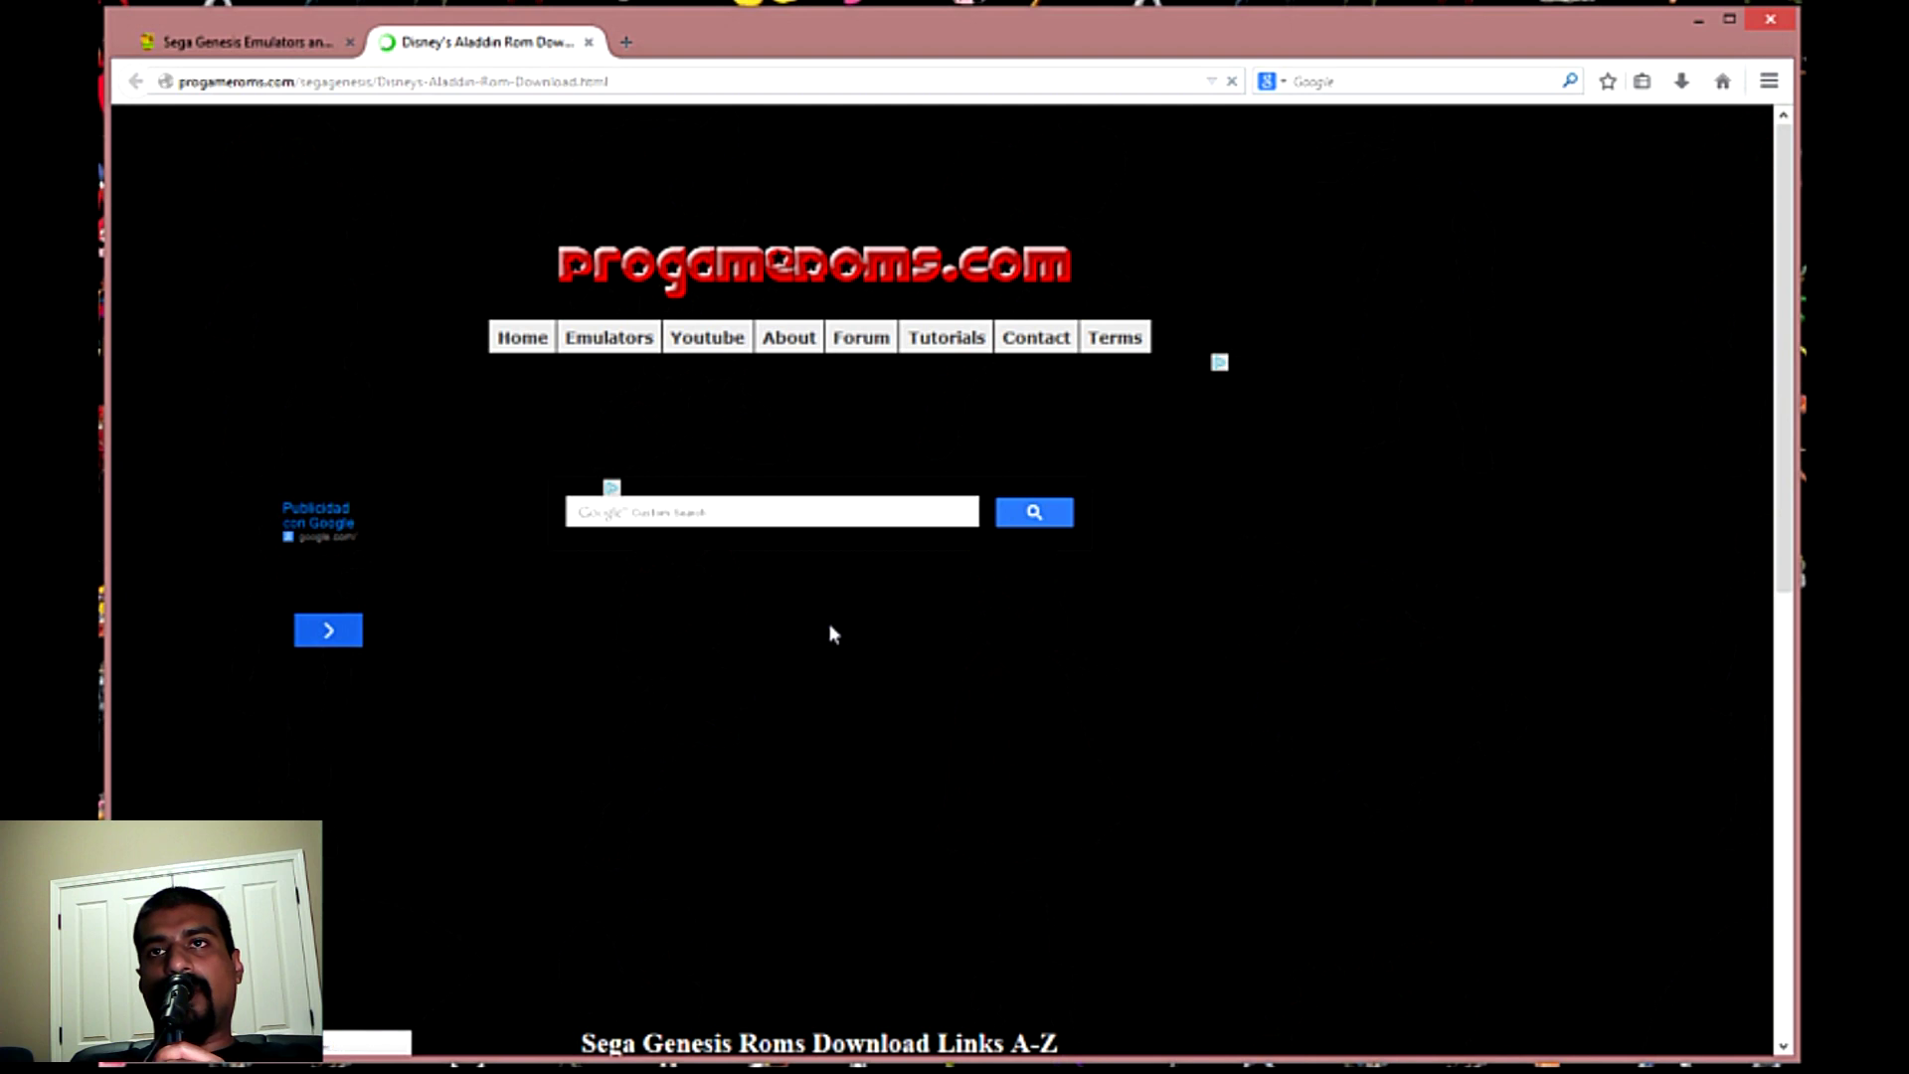
# - Download Aladdin (E) [!].rar and open its containing folder from the Downloads panel
pyautogui.scroll(-6, 831, 634)
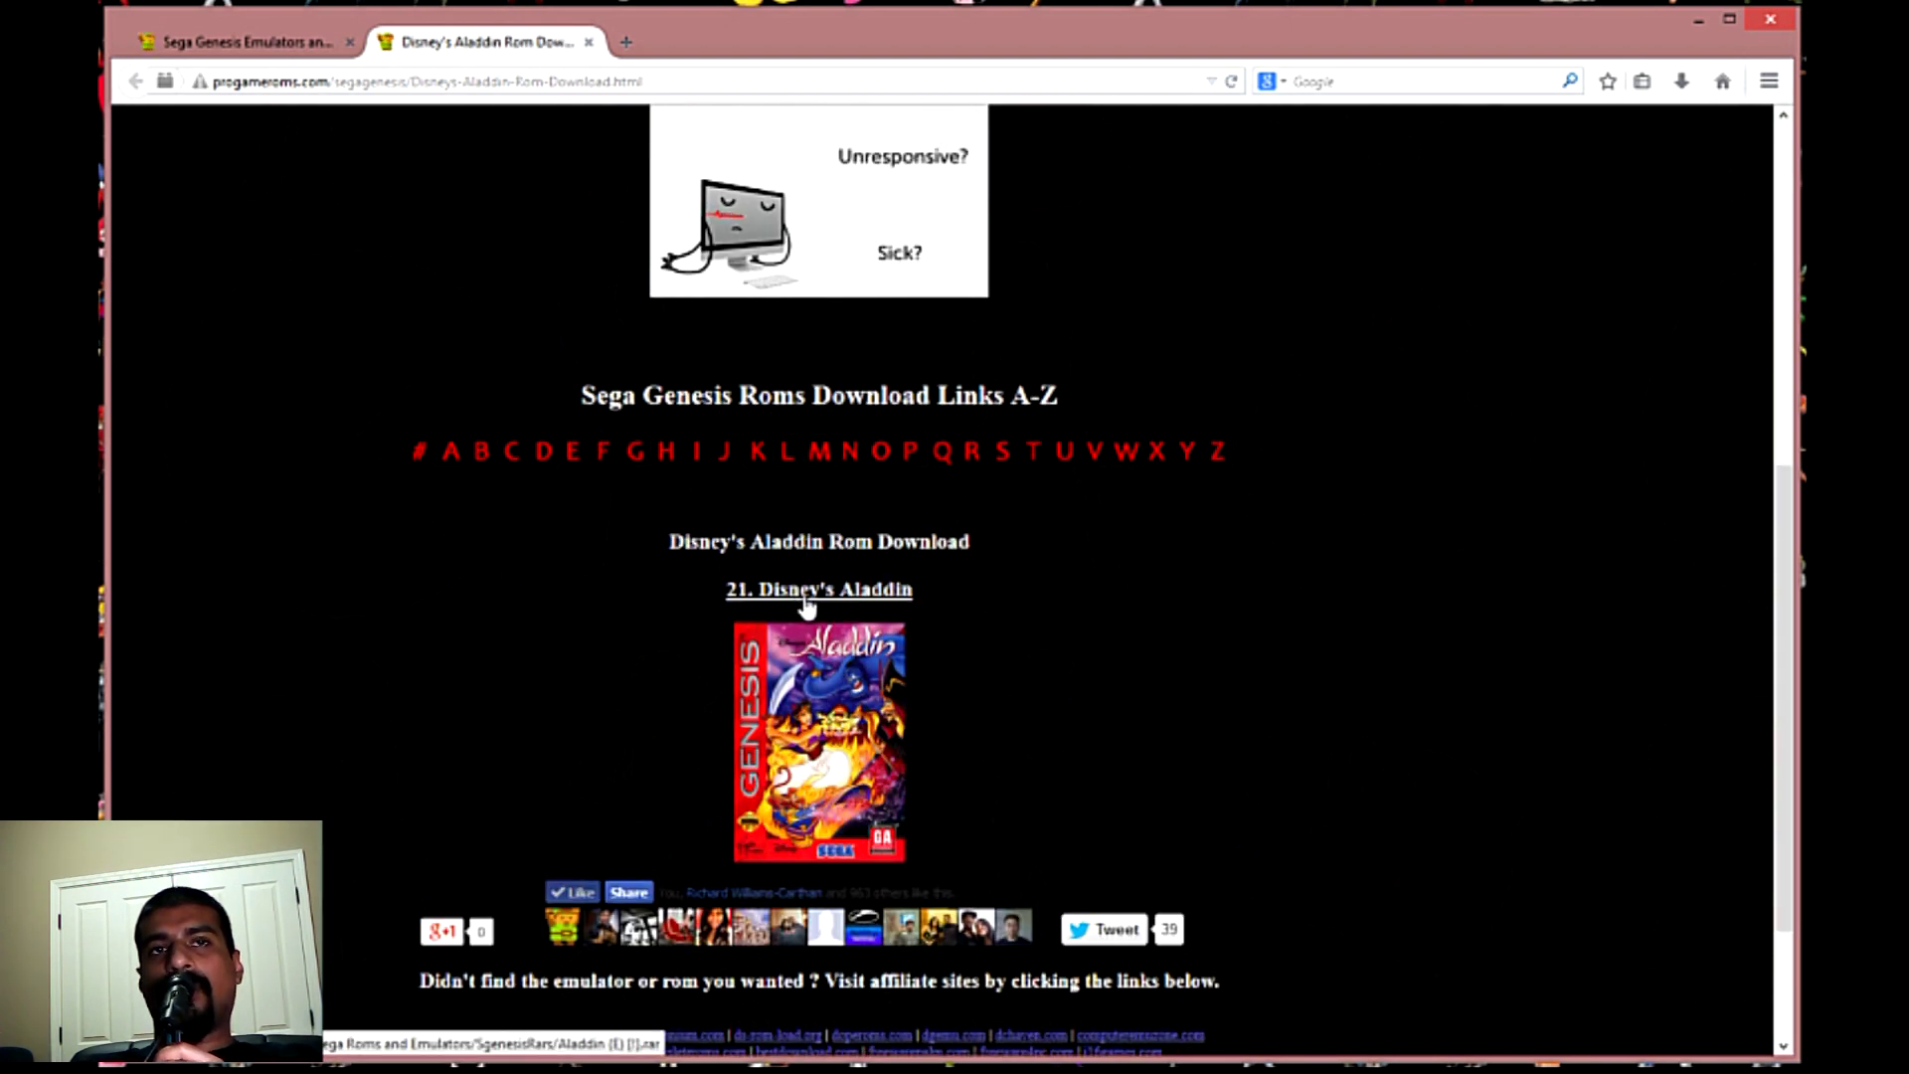
pyautogui.click(803, 597)
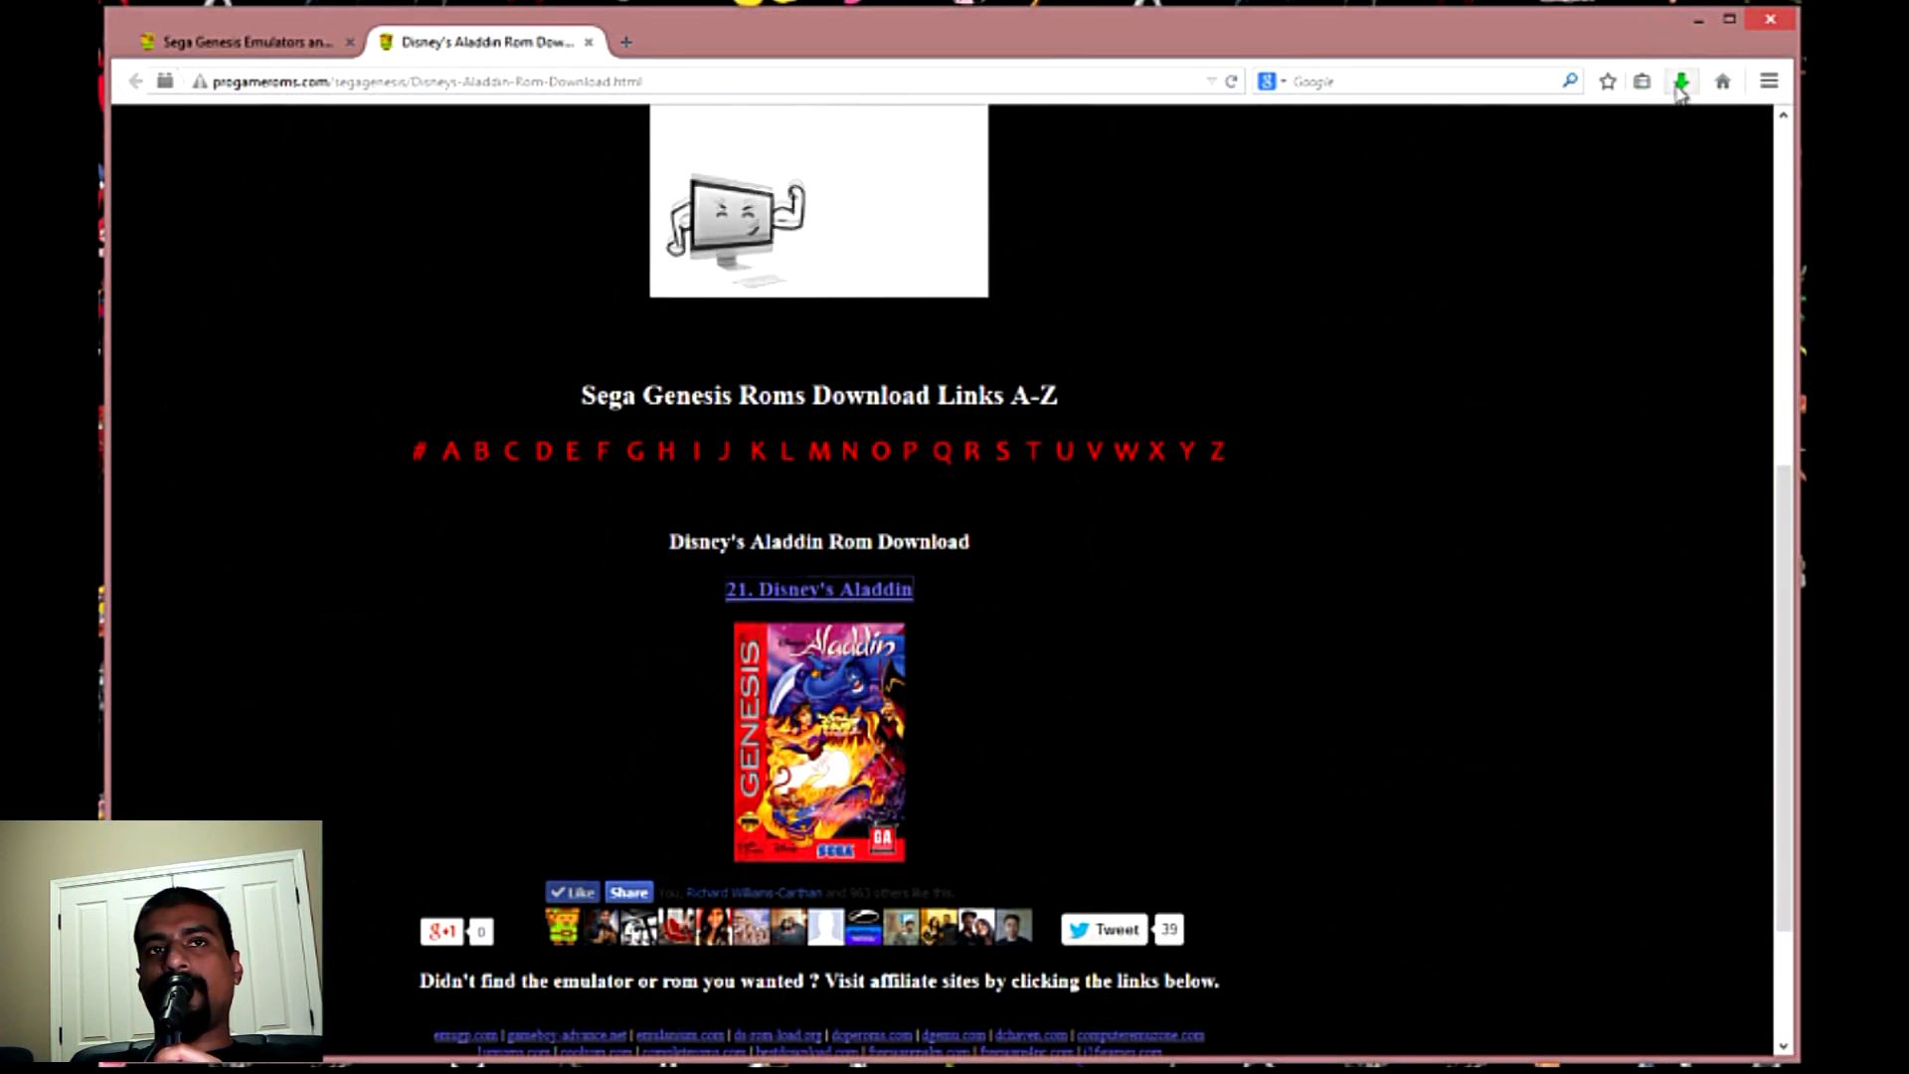
pyautogui.rightClick(1680, 84)
pyautogui.click(1680, 81)
pyautogui.click(1680, 82)
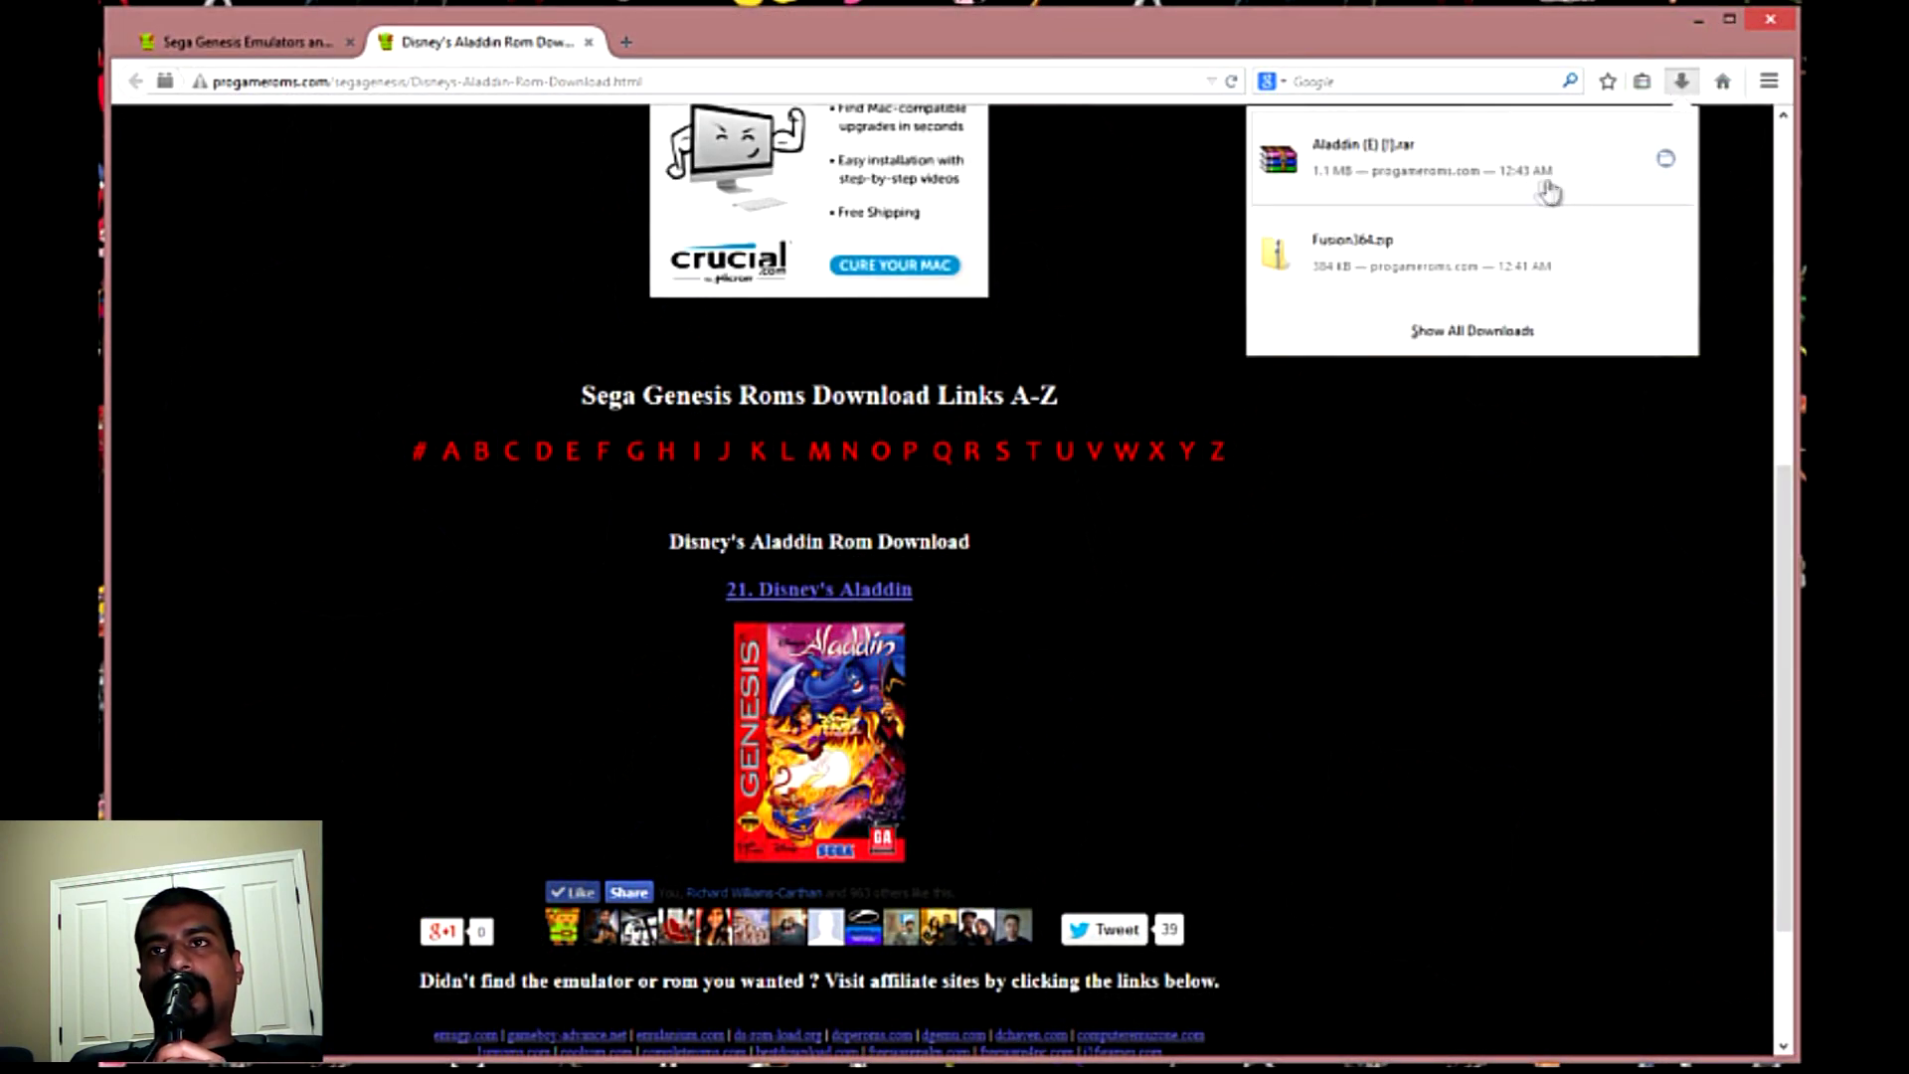
pyautogui.rightClick(1432, 189)
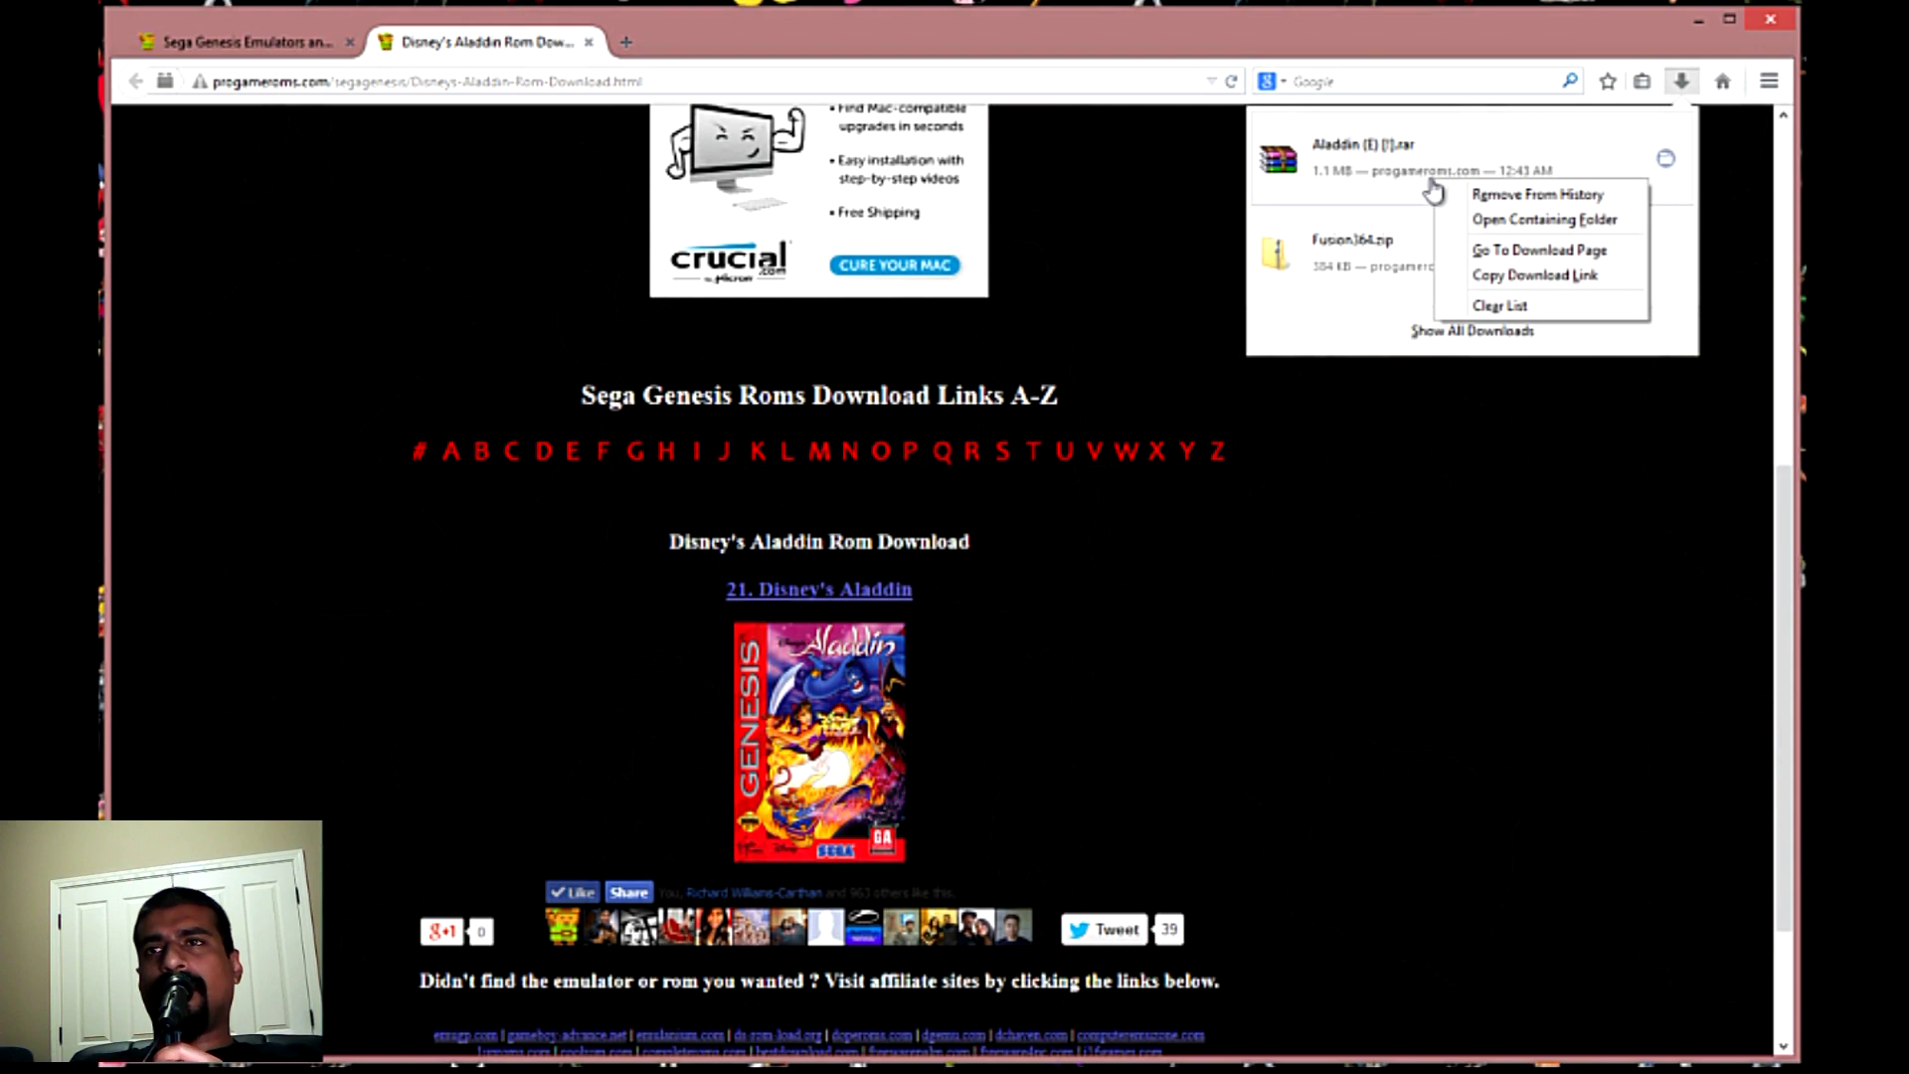
pyautogui.click(1511, 218)
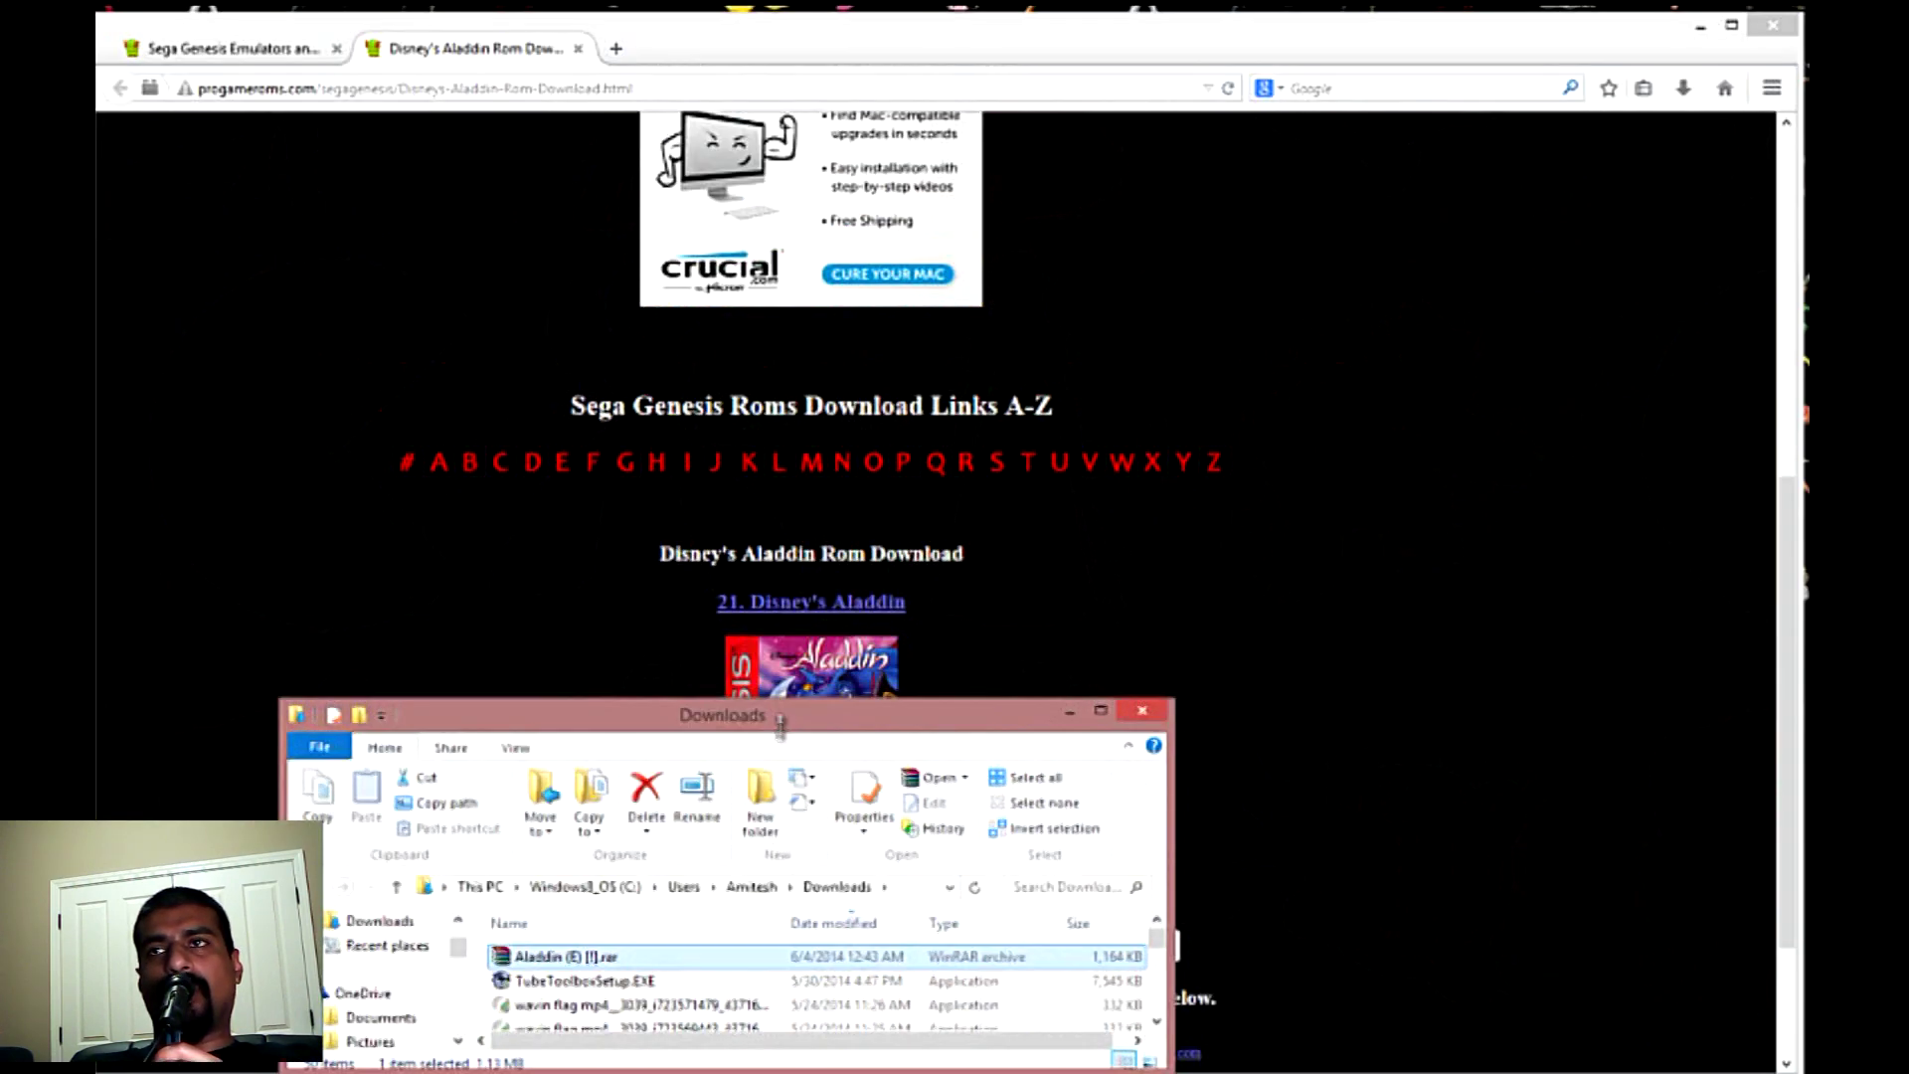
# - Move the Downloads window lower, minimize Firefox, and bring the Fusion364 folder window forward
pyautogui.moveTo(1289, 308); pyautogui.dragTo(786, 755)
pyautogui.click(1699, 25)
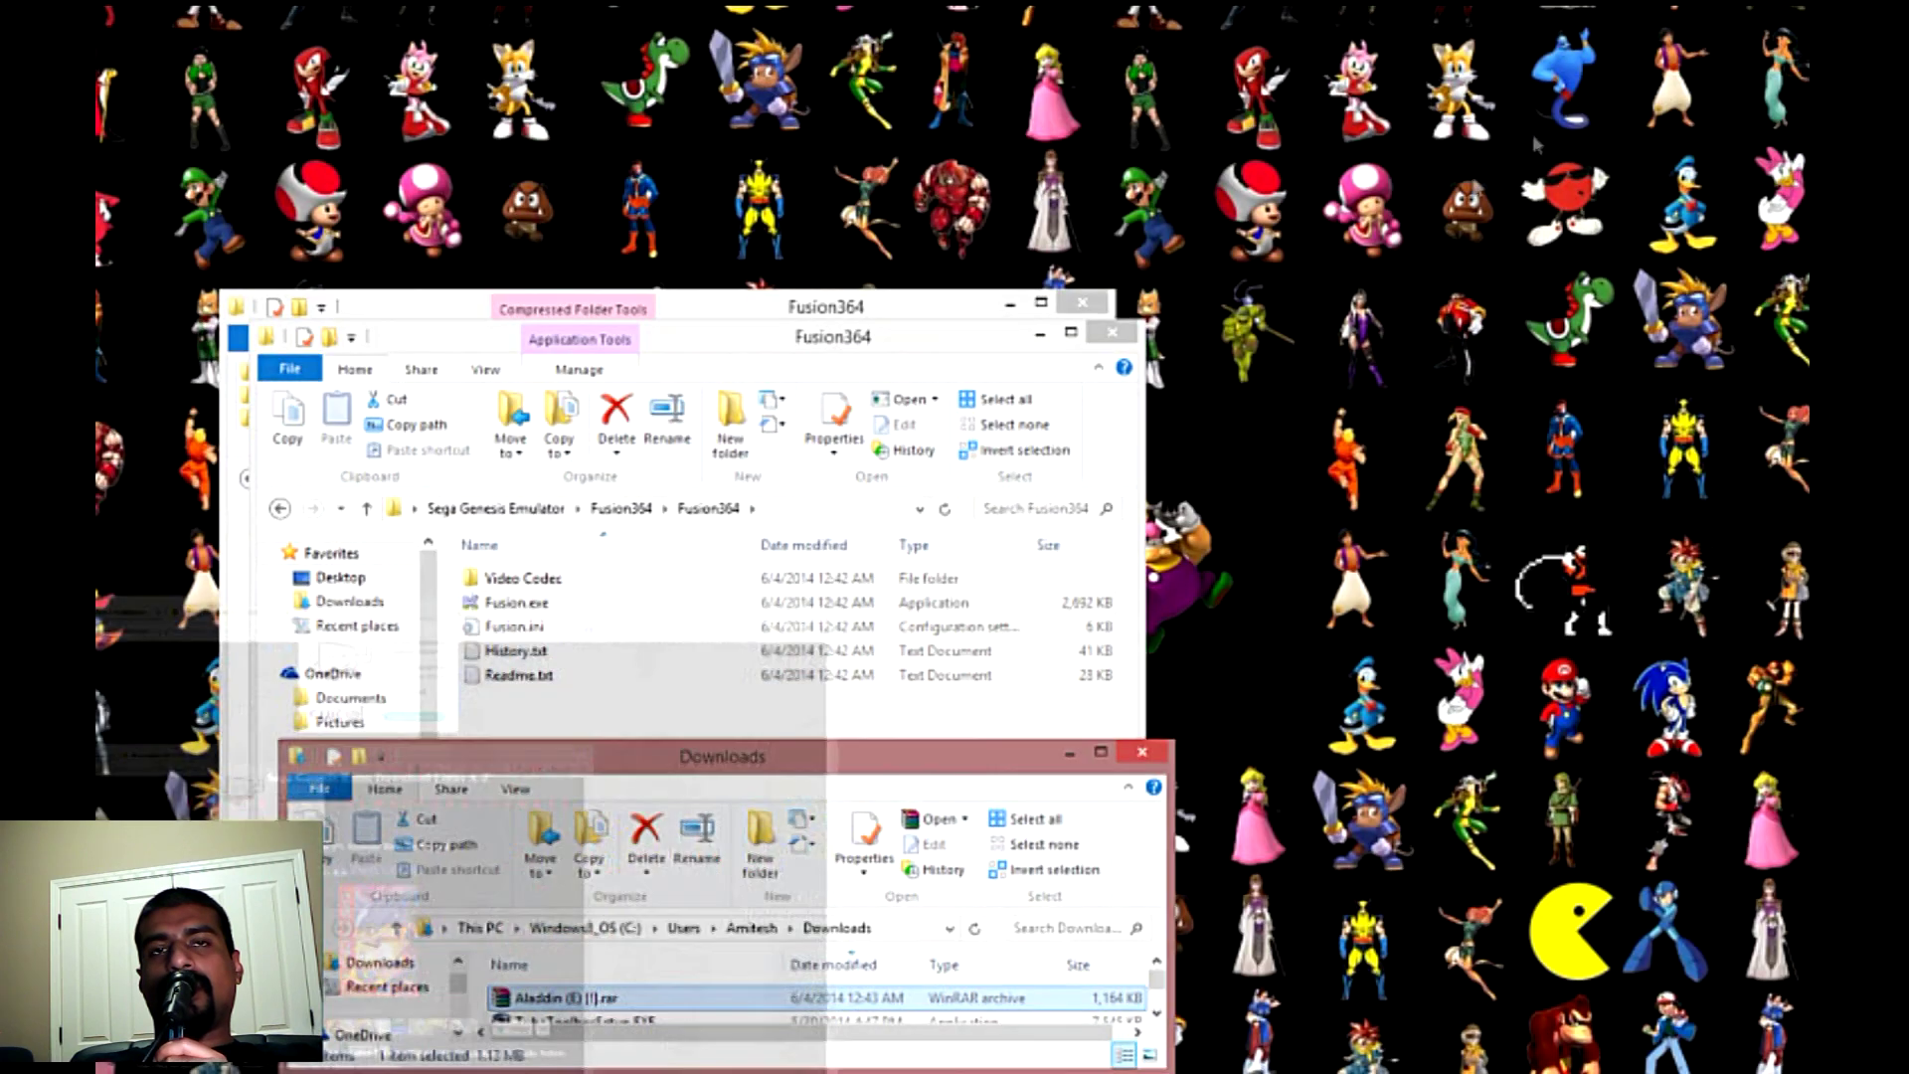
pyautogui.moveTo(677, 350); pyautogui.dragTo(1195, 192)
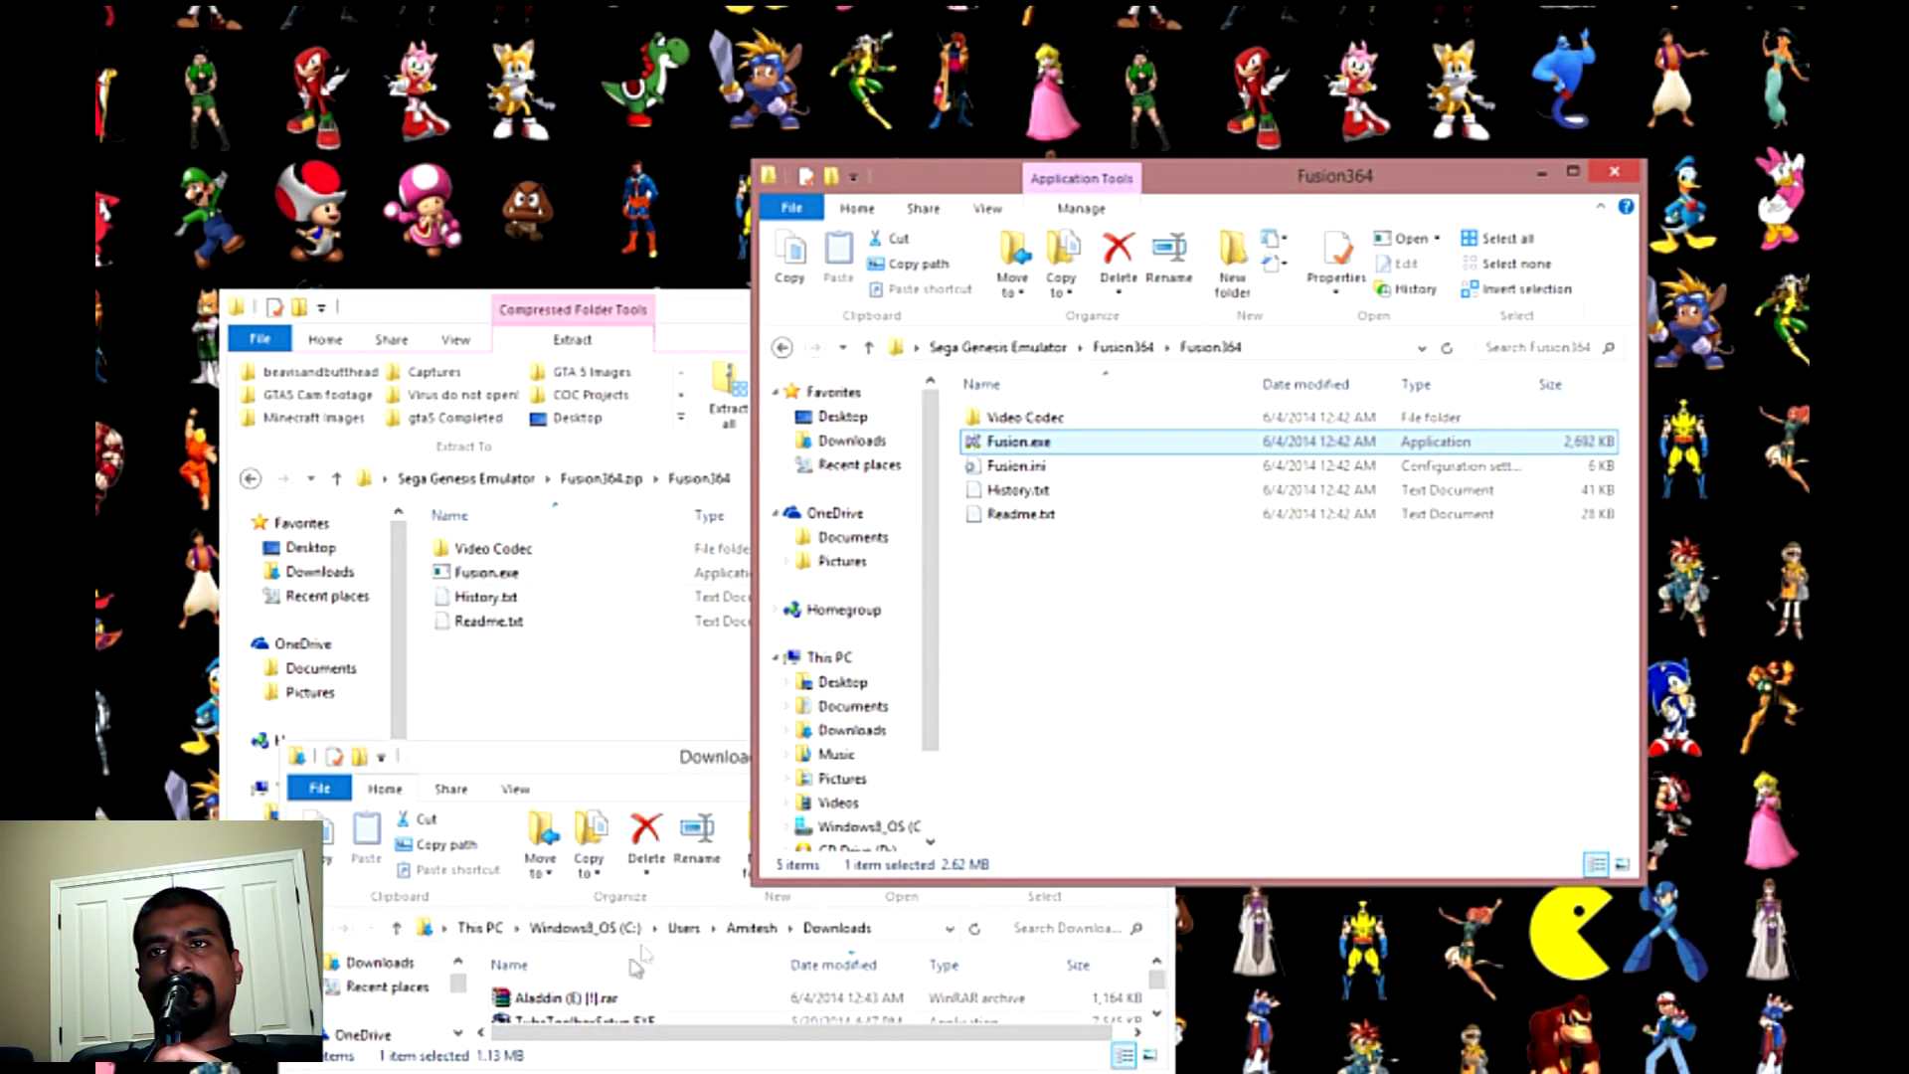
# - Make a new 'Sega Roms' folder in Fusion364 and move Aladdin (E) [!].rar from Downloads into it
pyautogui.rightClick(1009, 624)
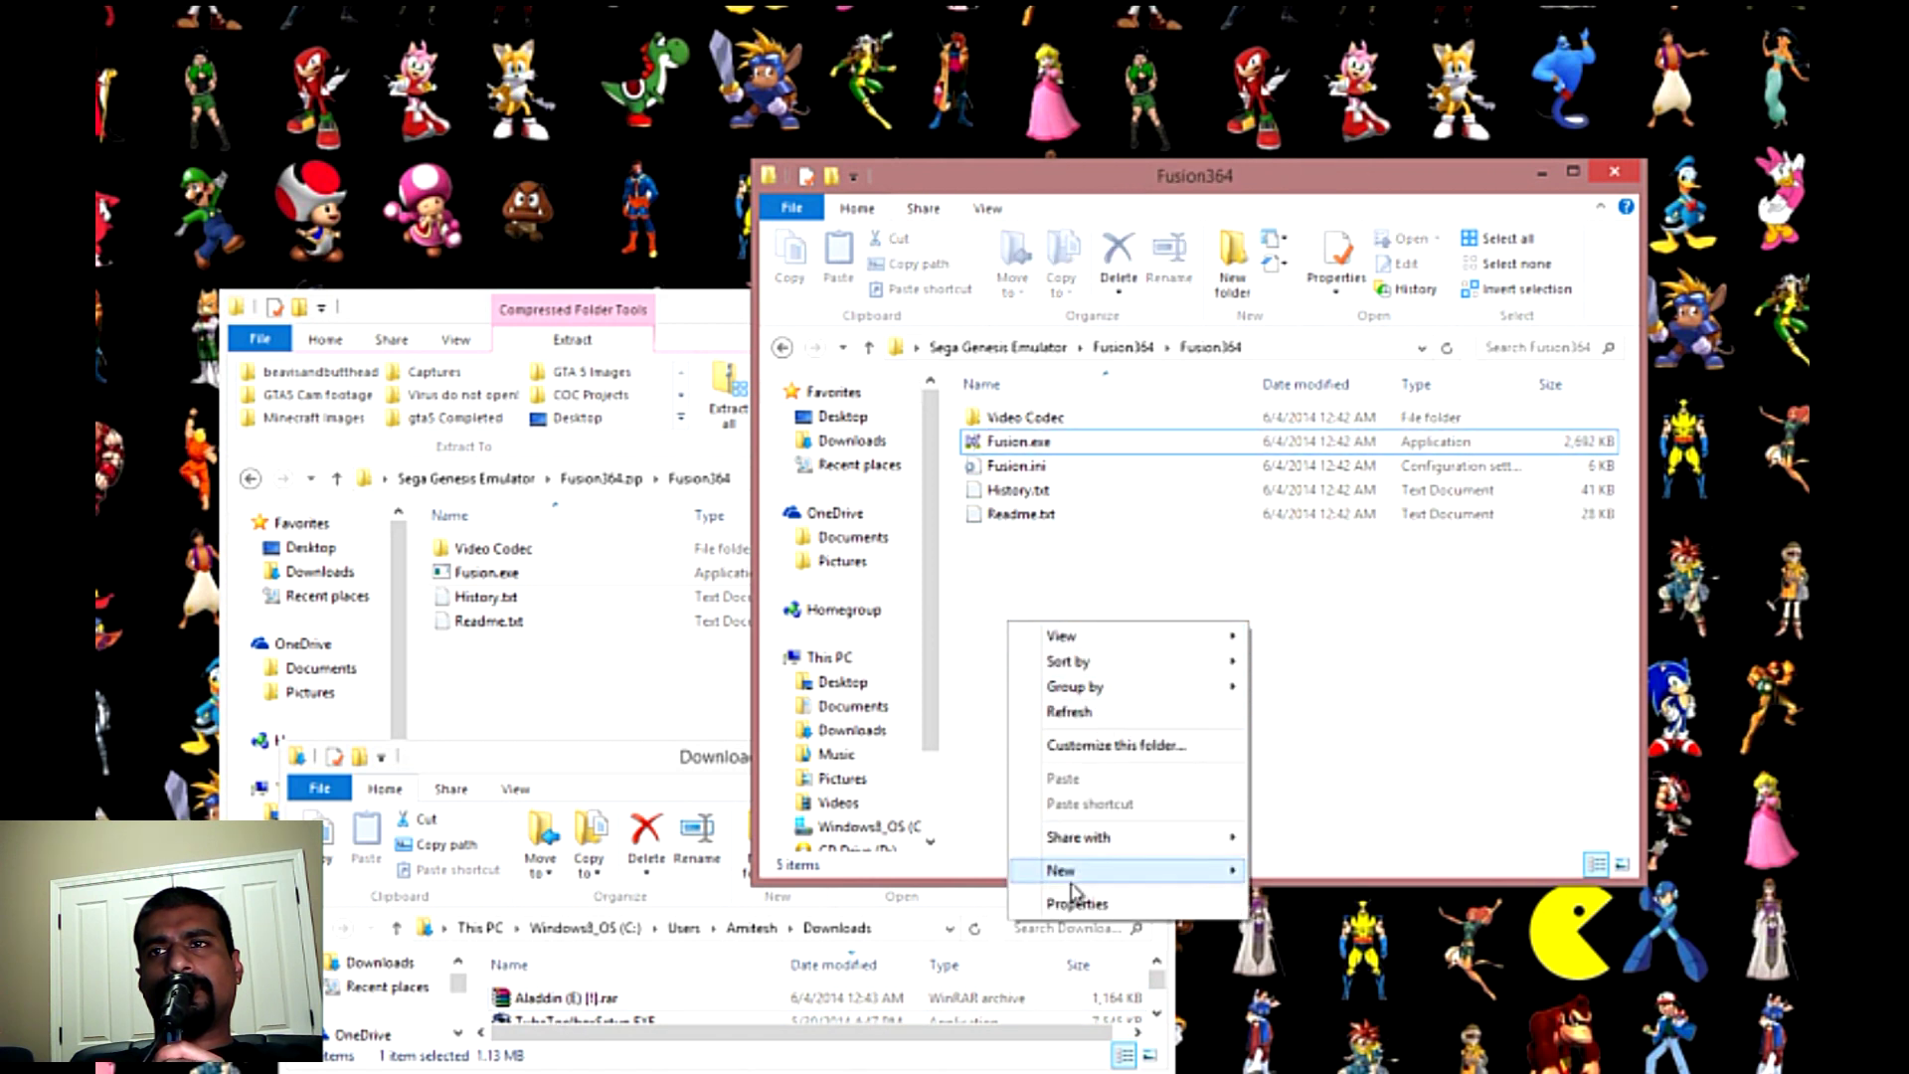
pyautogui.moveTo(1071, 885)
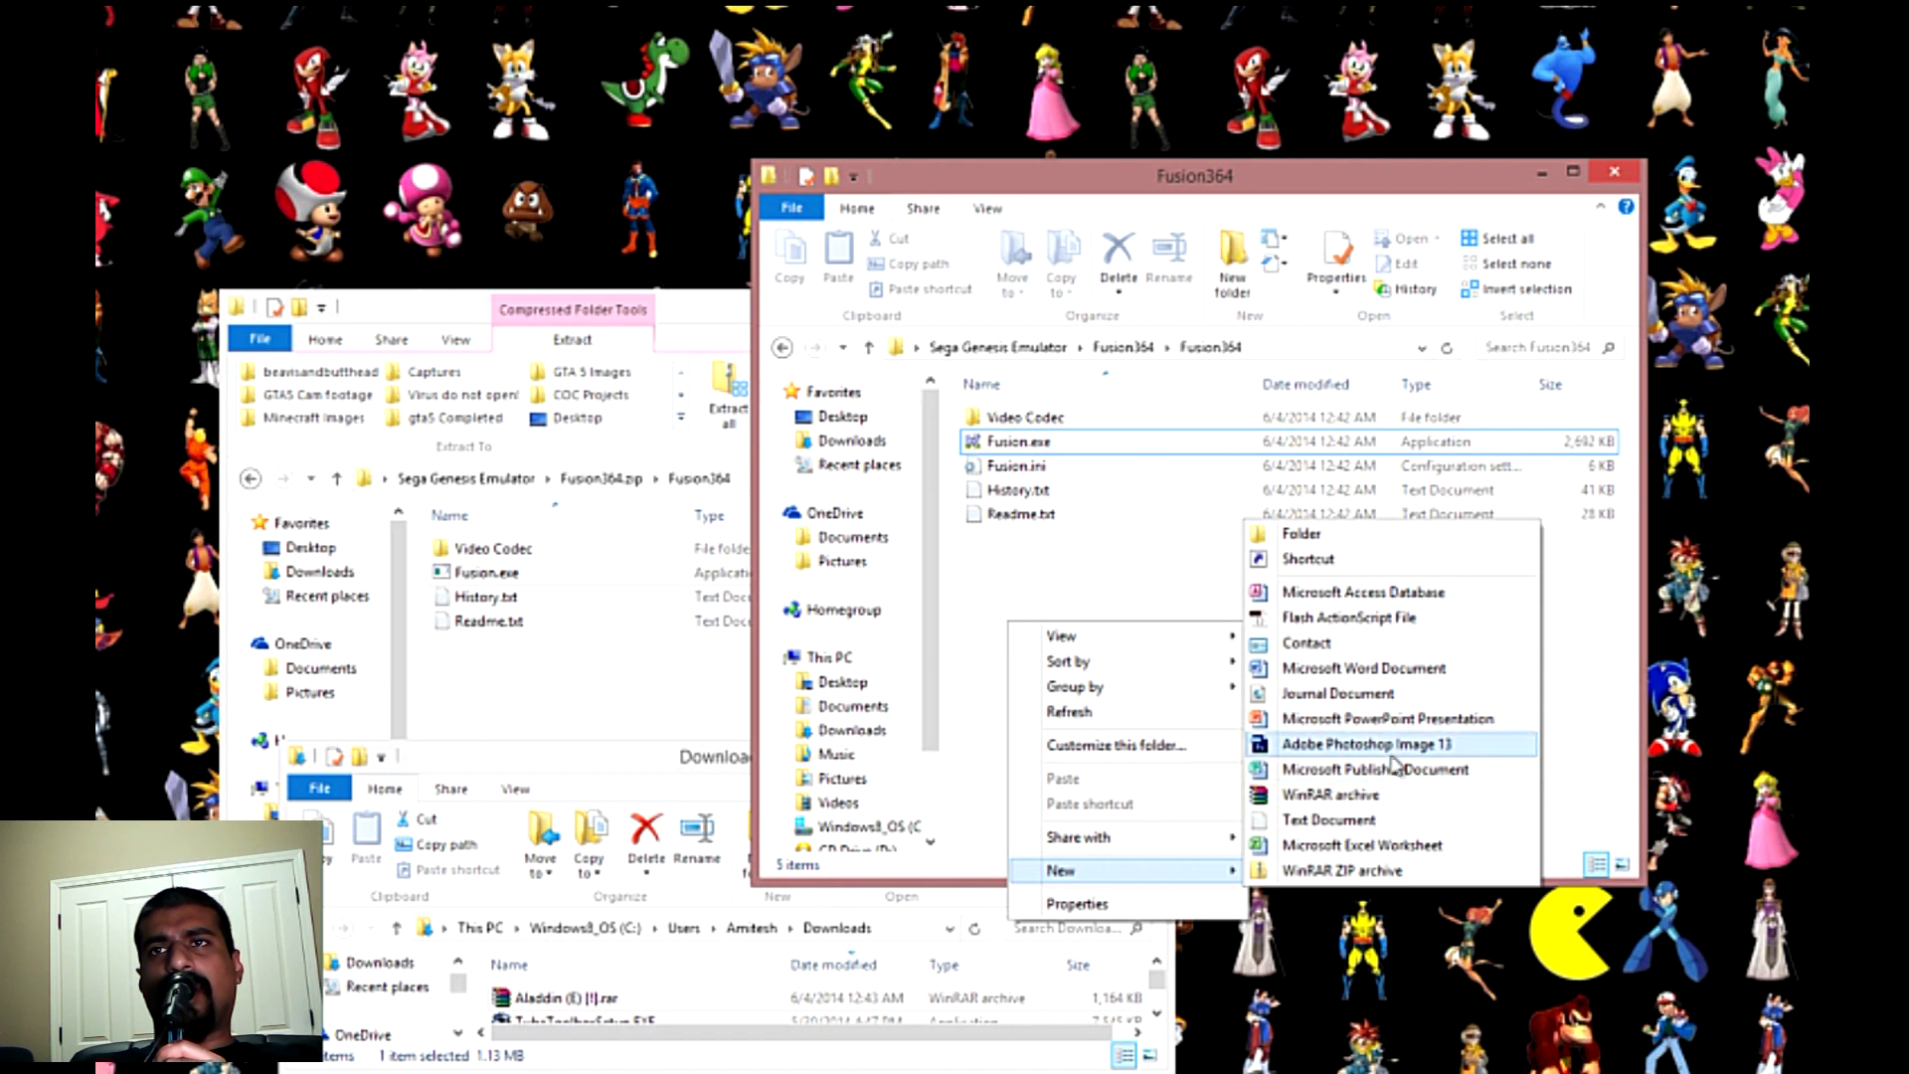
pyautogui.click(1301, 534)
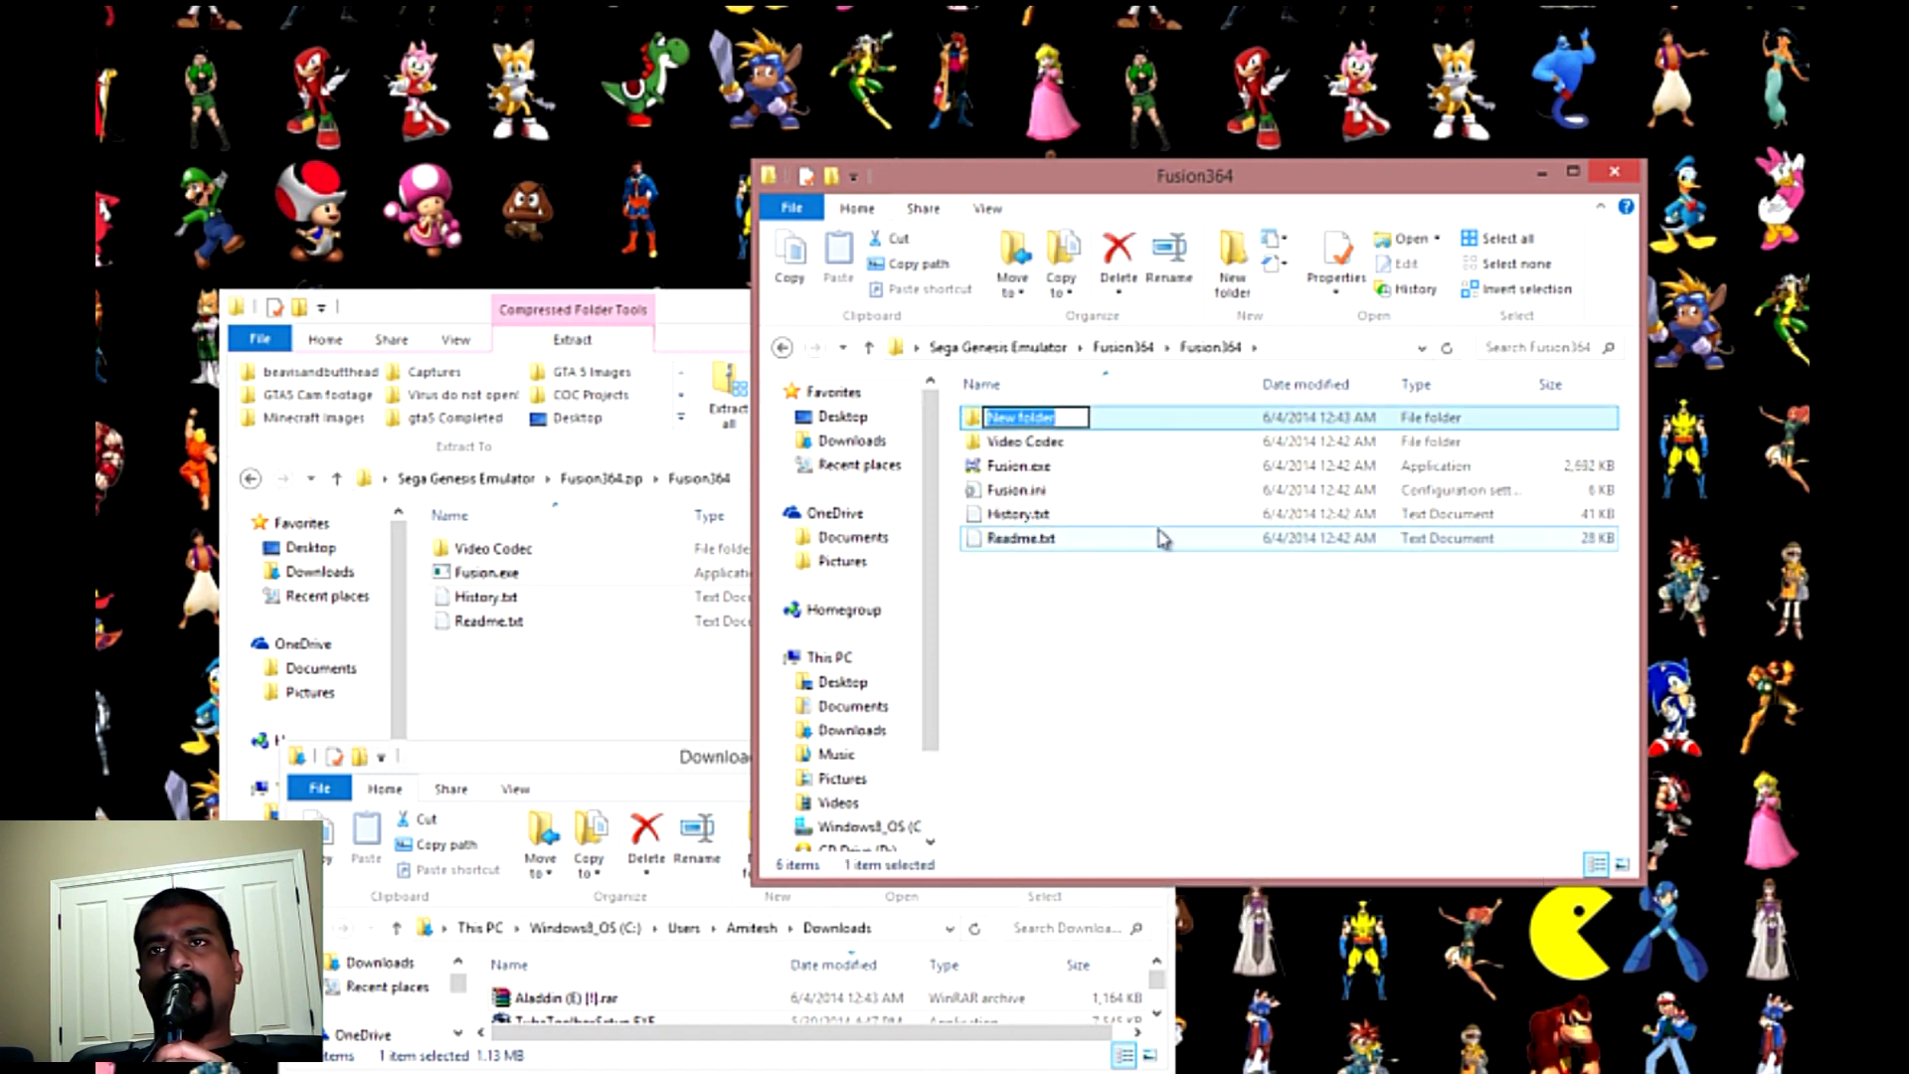
pyautogui.write('Sega Roms')
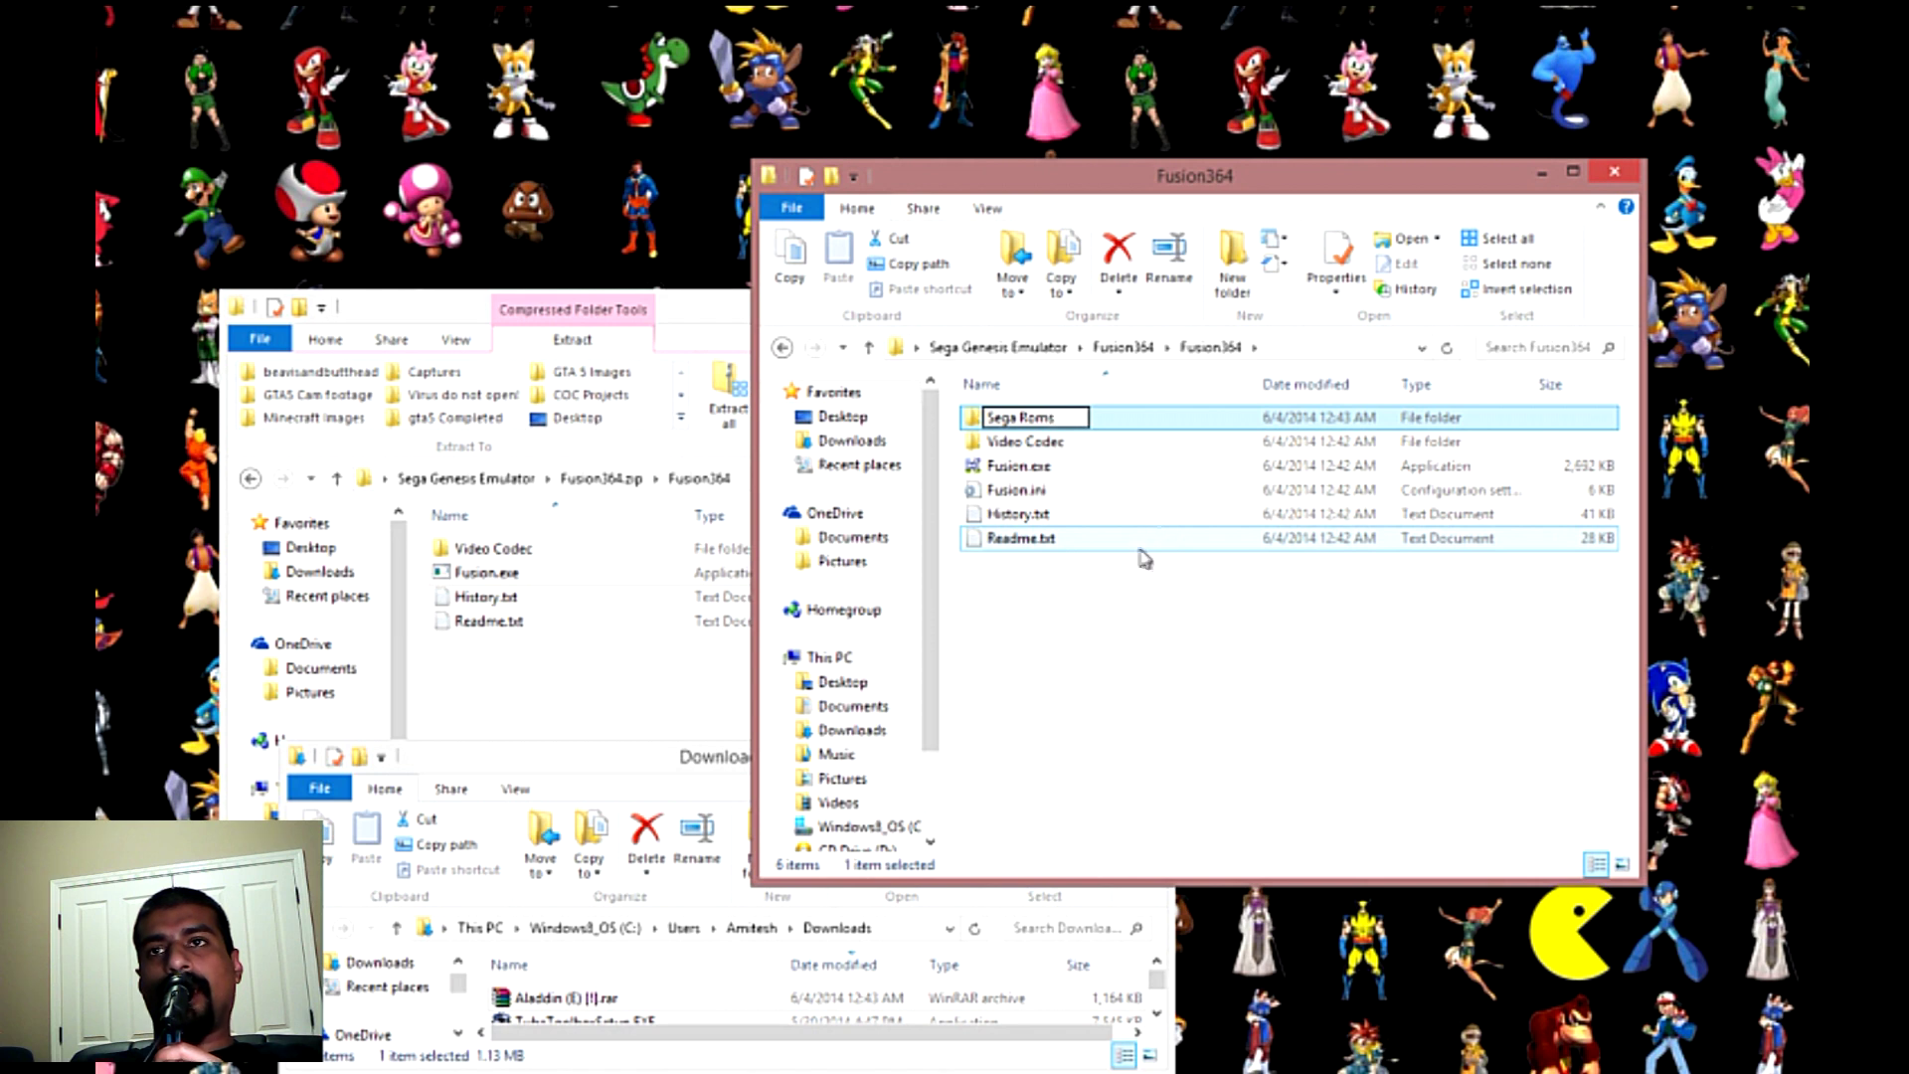
pyautogui.click(1118, 581)
pyautogui.moveTo(584, 992); pyautogui.dragTo(1002, 422)
# - Extract Aladdin (E) [!].rar inside the Sega Roms folder
pyautogui.doubleClick(1003, 419)
pyautogui.click(1052, 428)
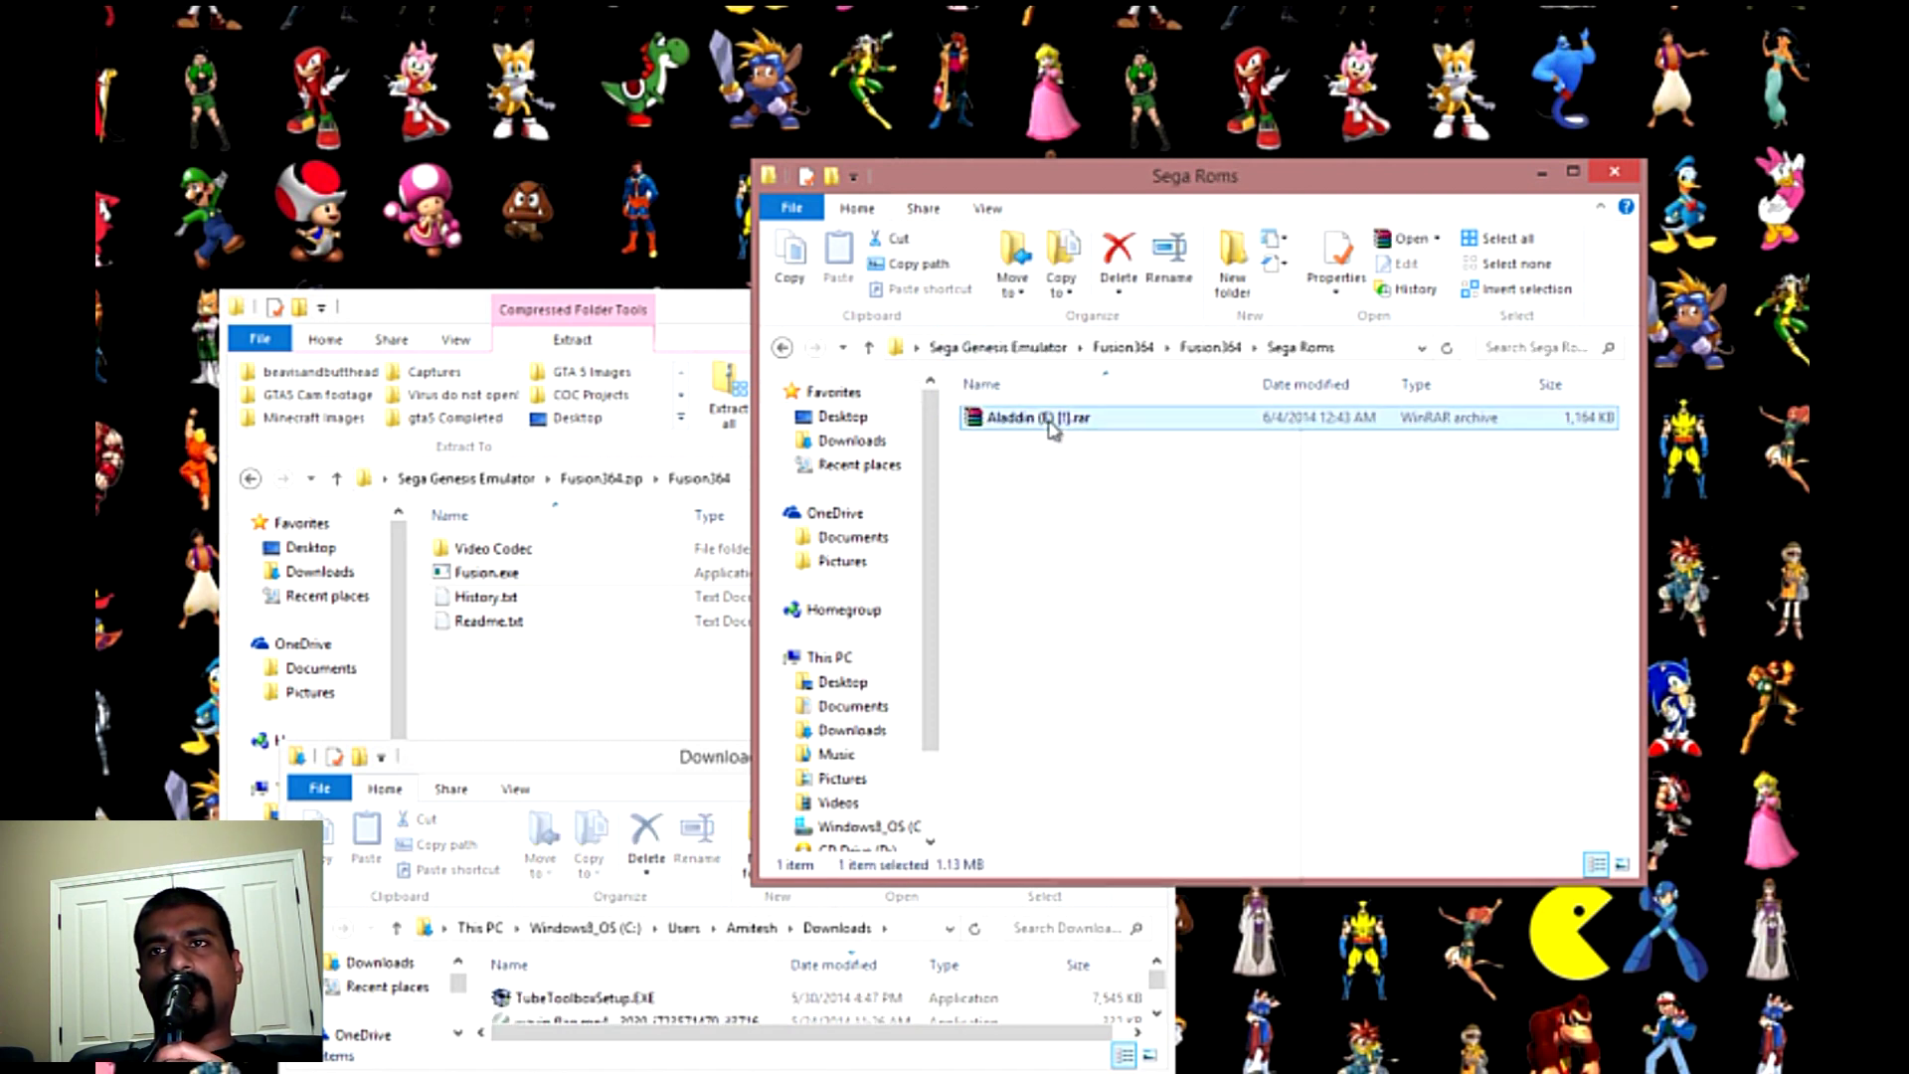
pyautogui.rightClick(1052, 427)
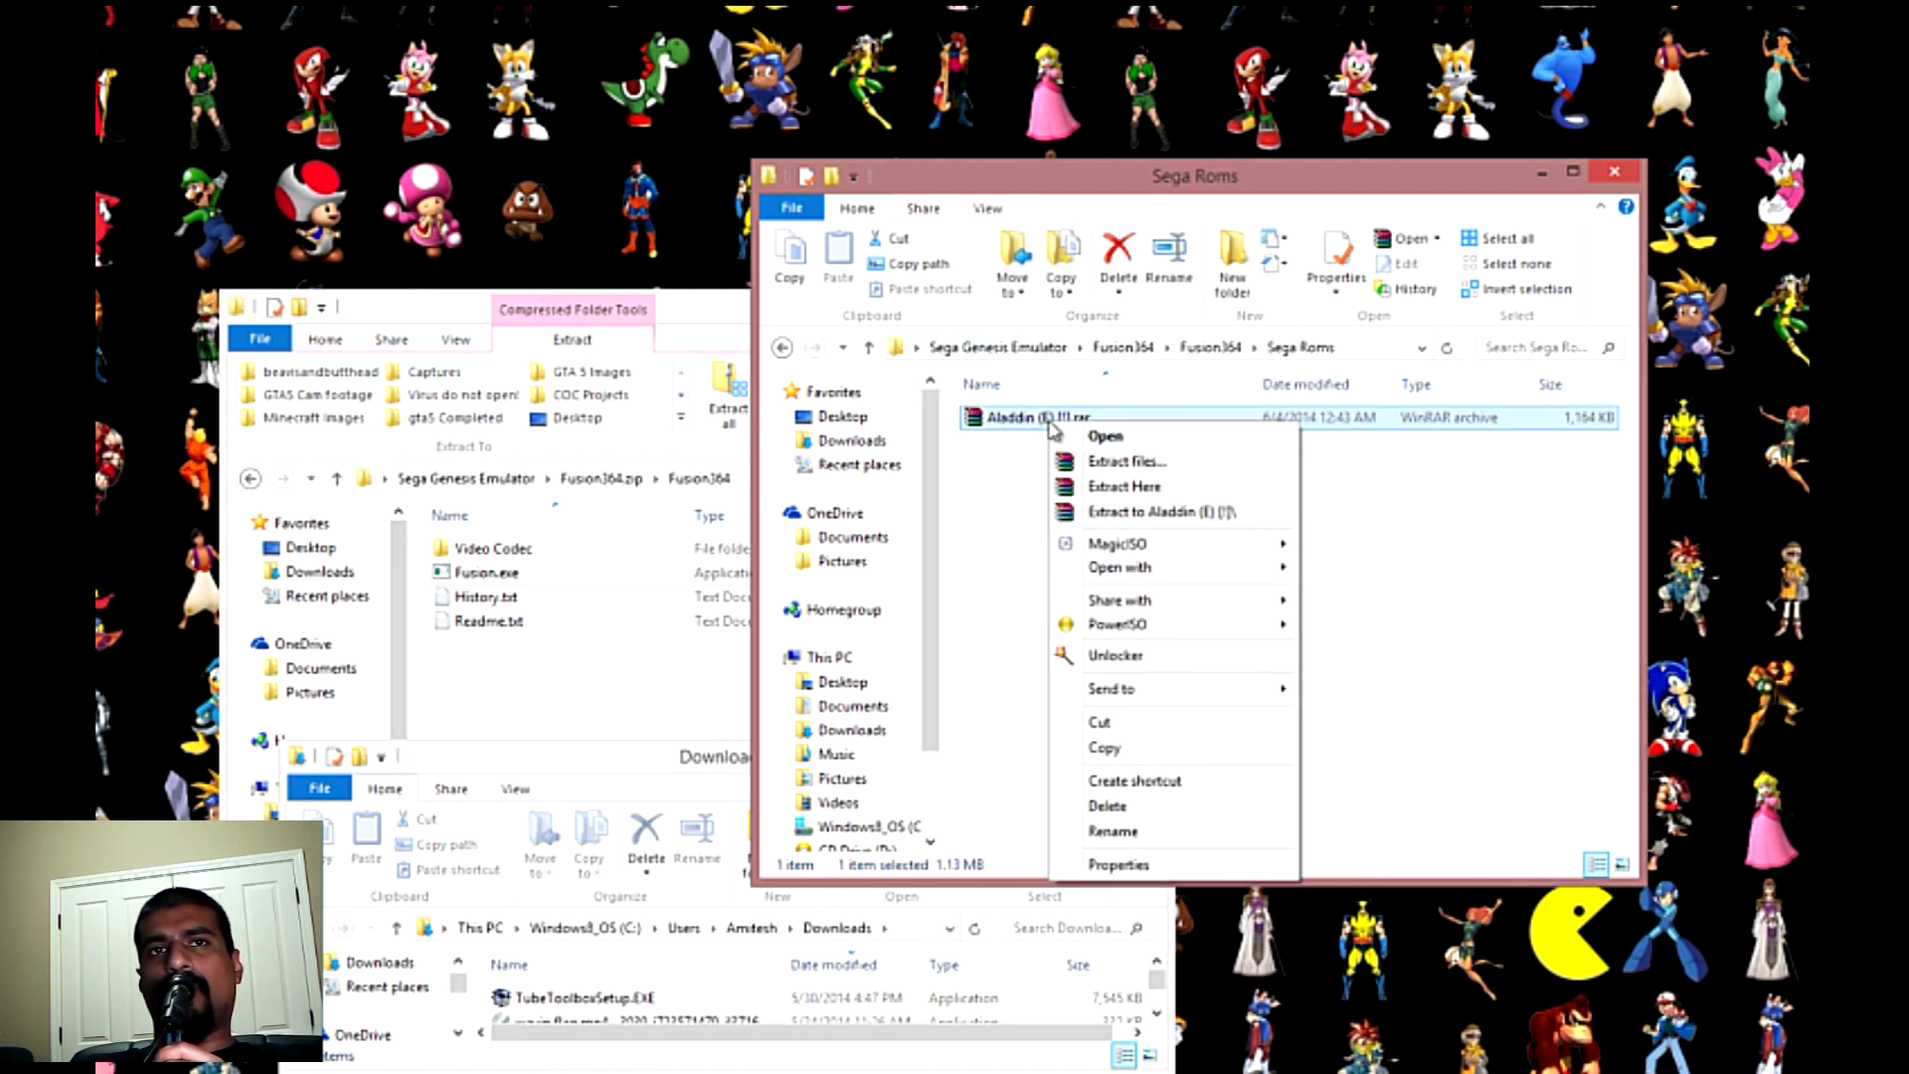
pyautogui.click(1096, 486)
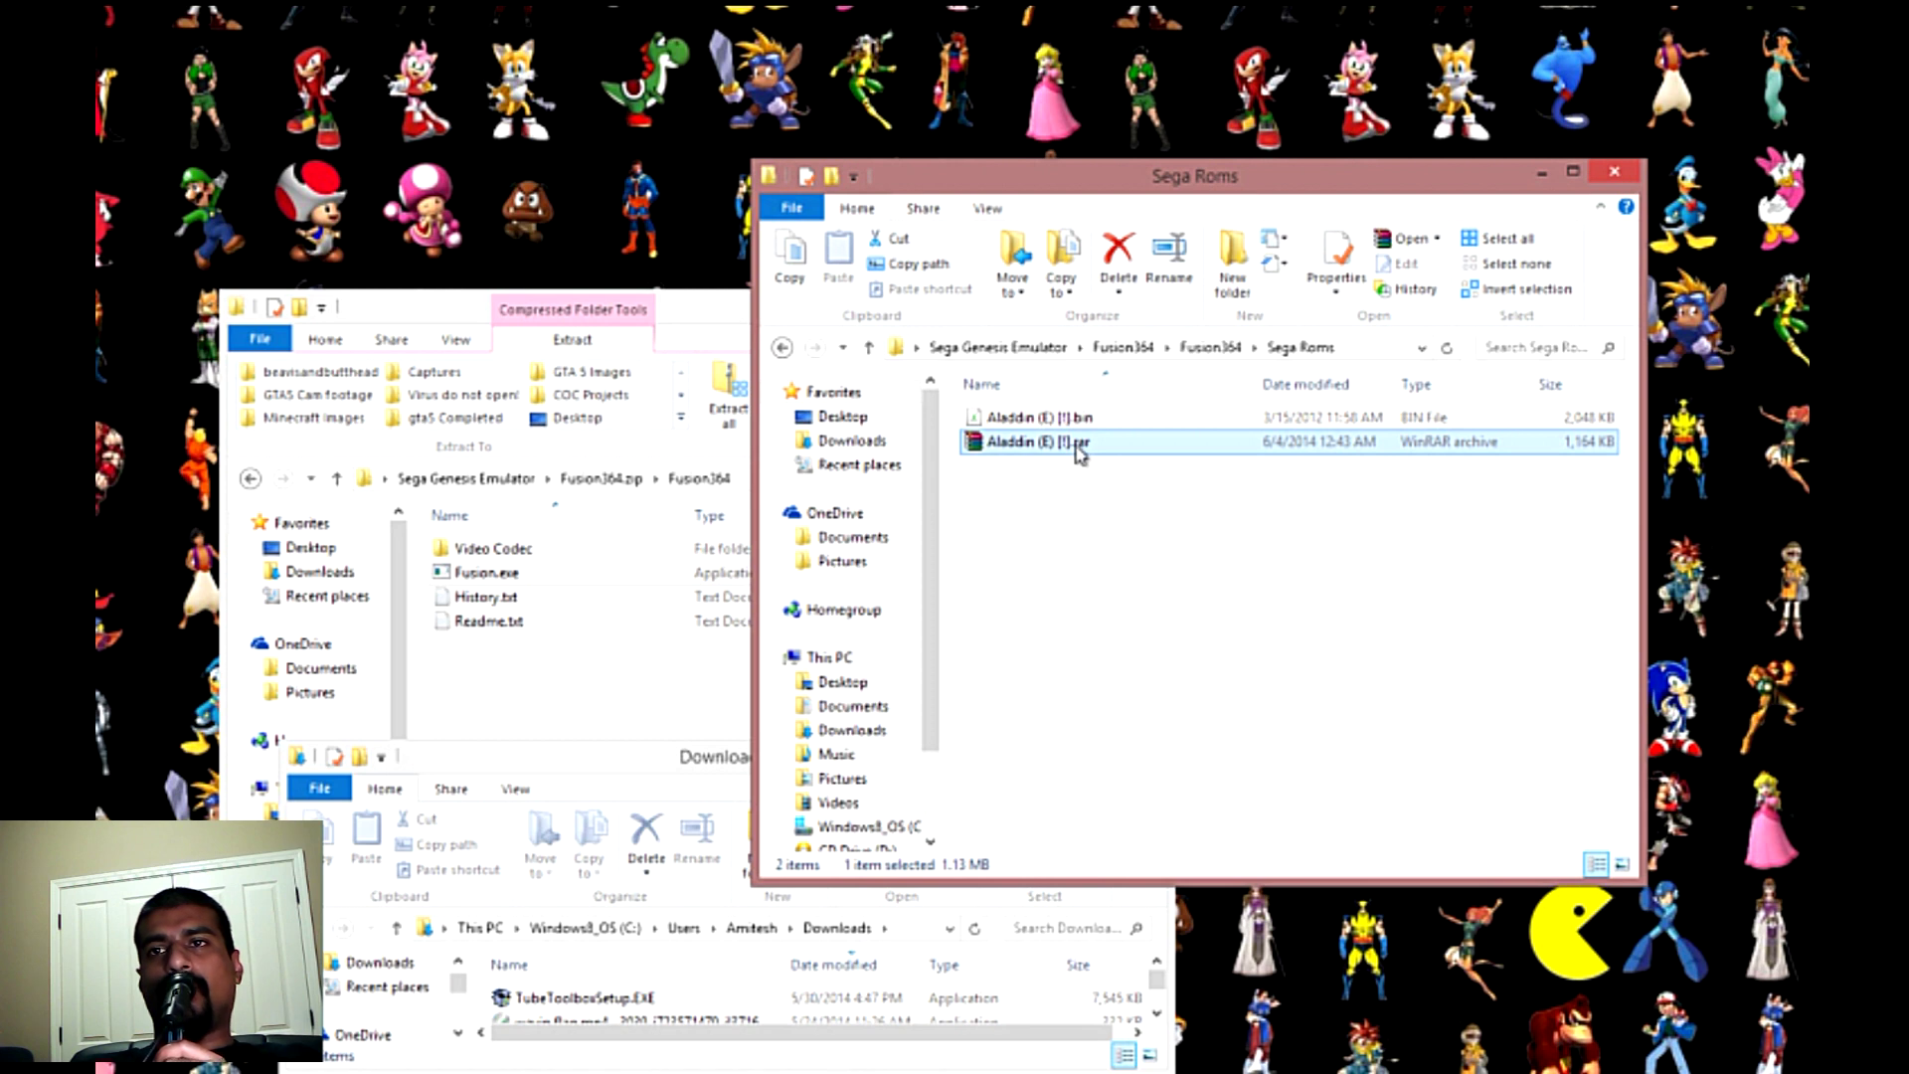
# - Delete the Aladdin .rar, leaving only the .bin, and return to Fusion364
pyautogui.rightClick(1047, 453)
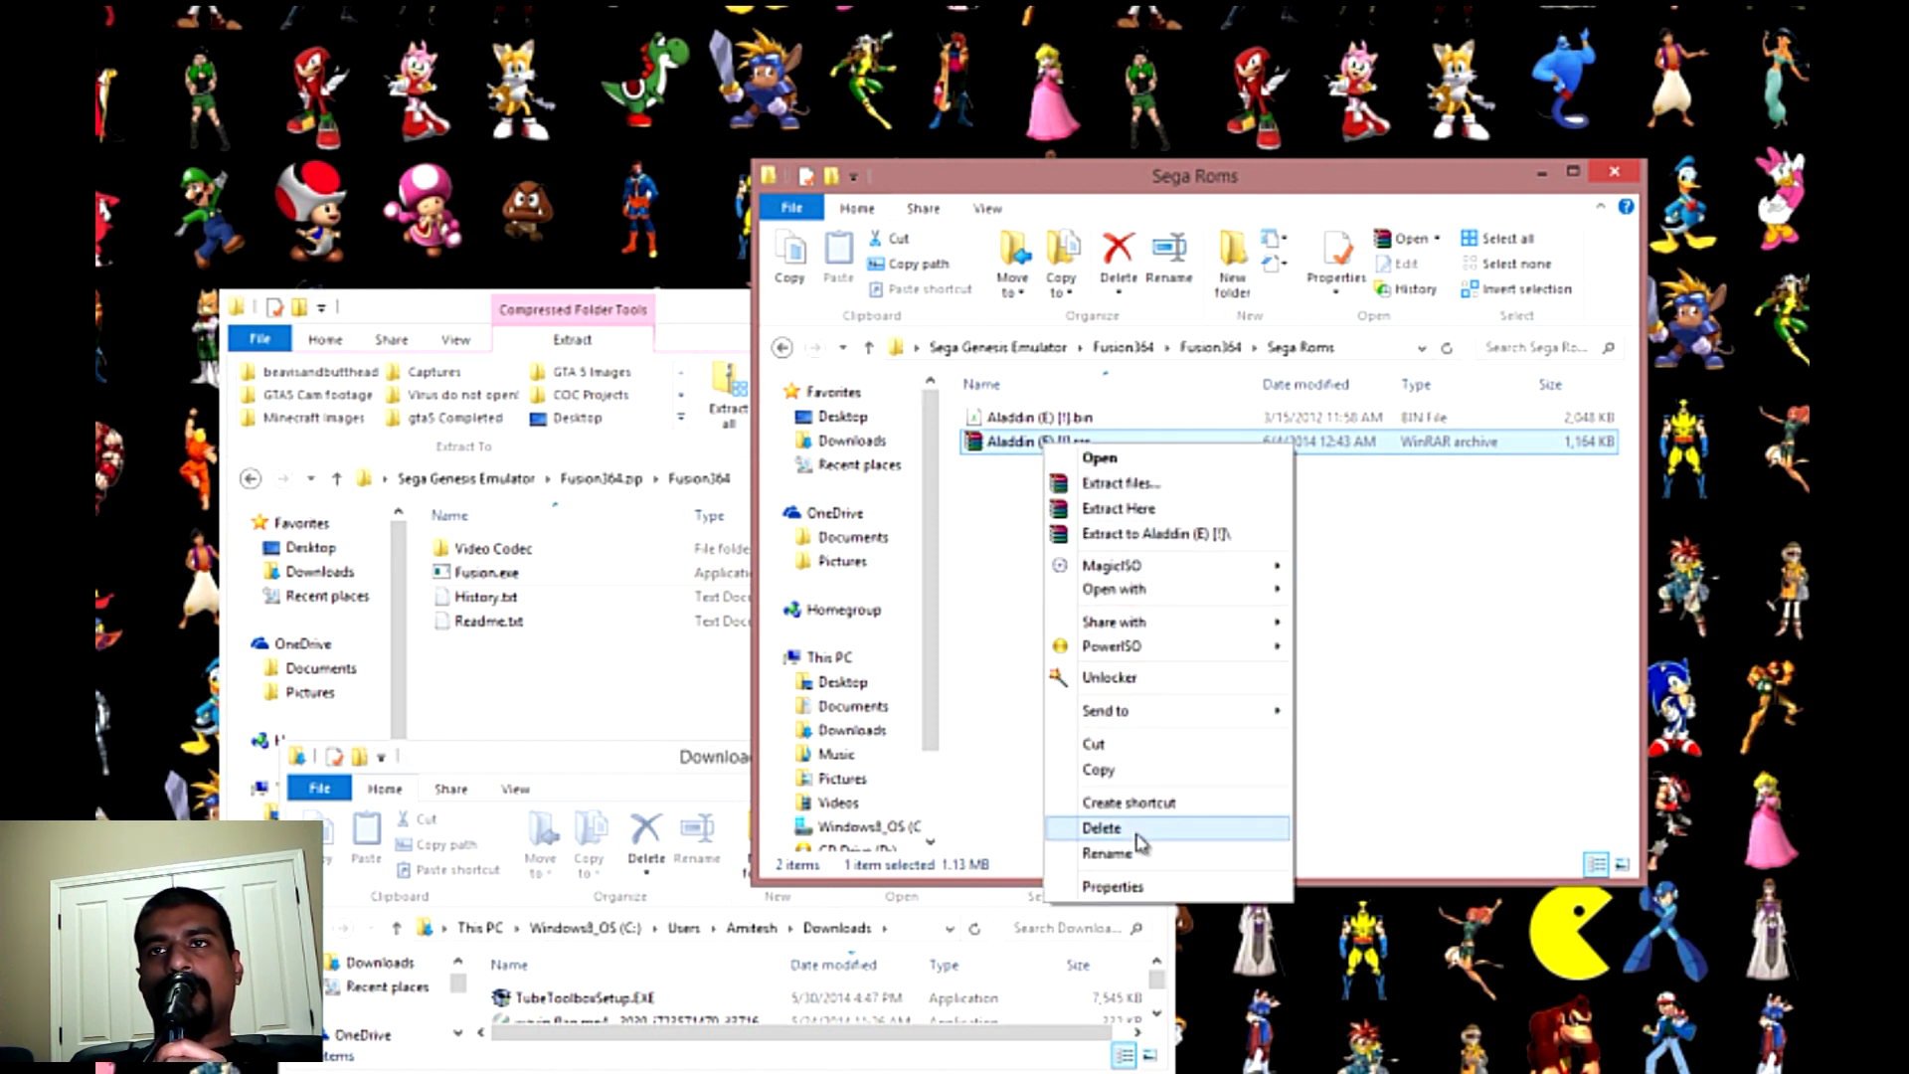
pyautogui.click(1101, 829)
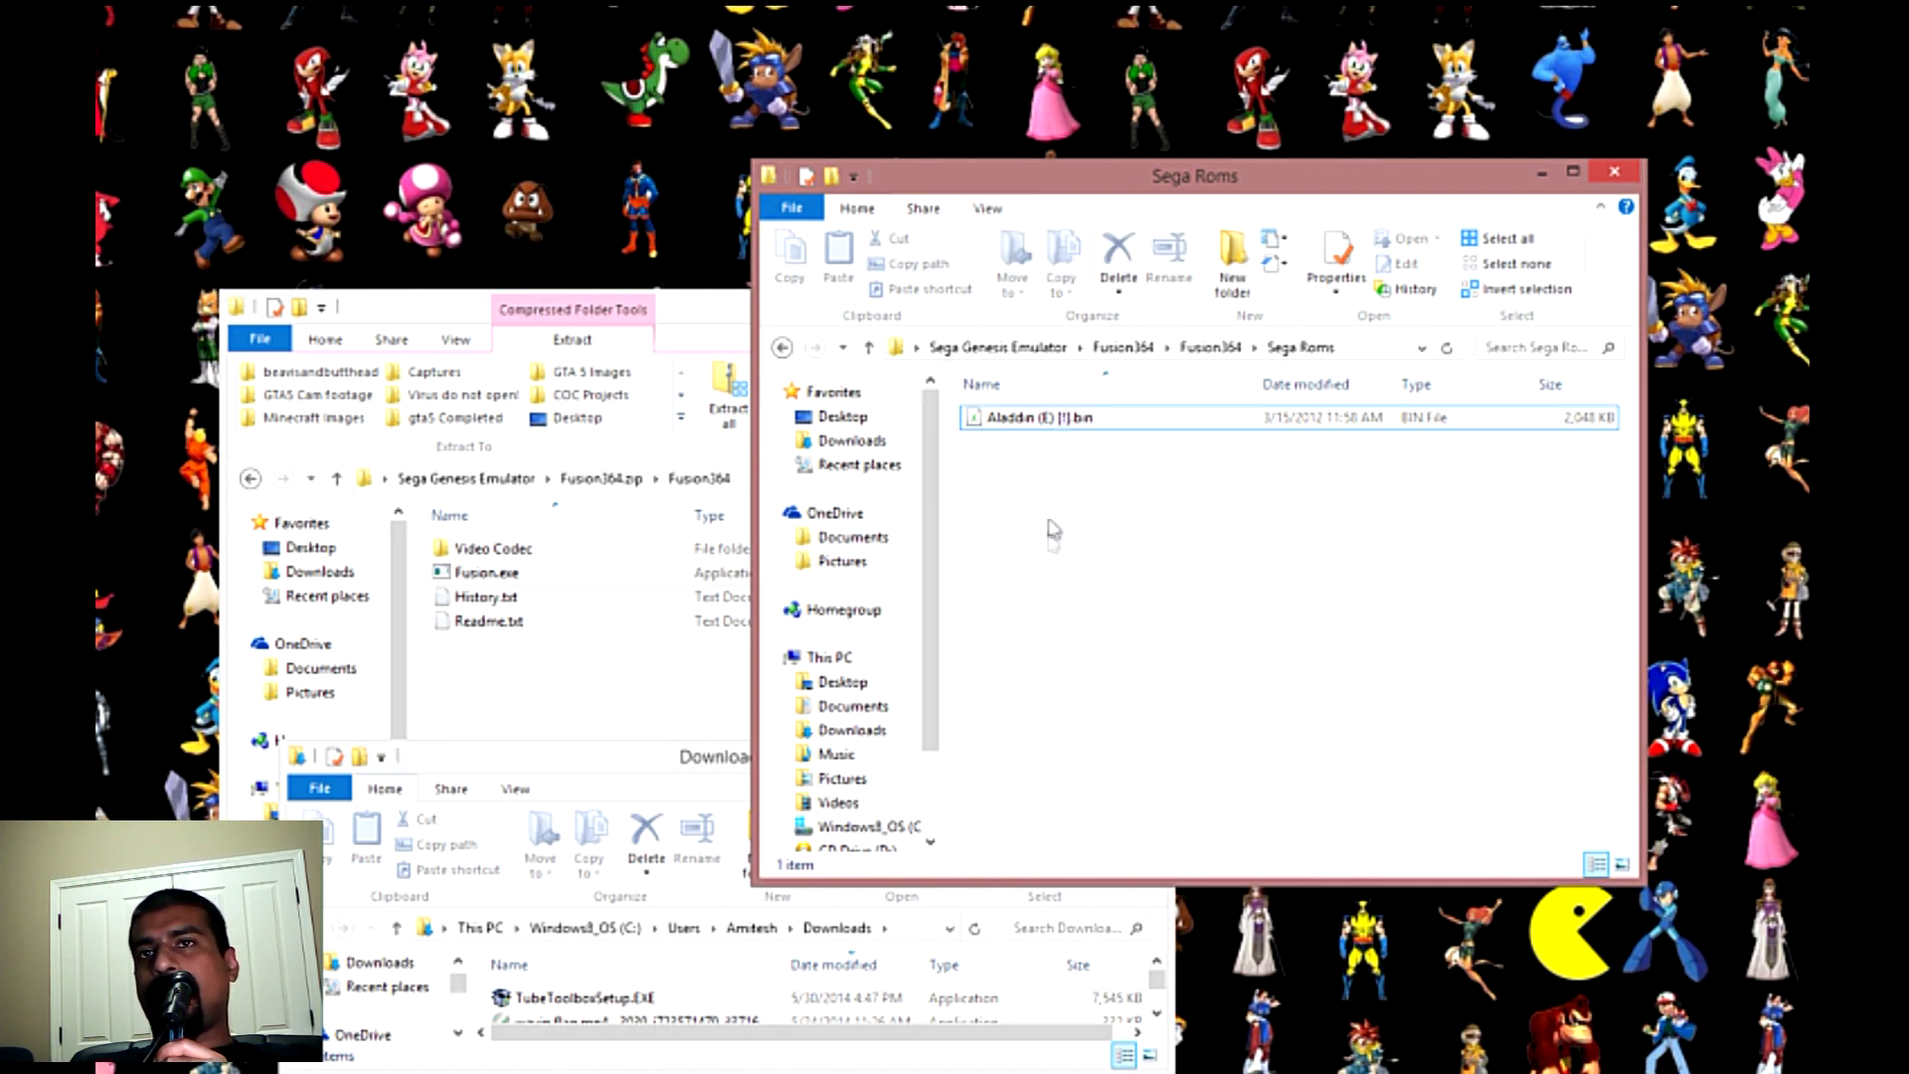
pyautogui.moveTo(1046, 191); pyautogui.dragTo(931, 264)
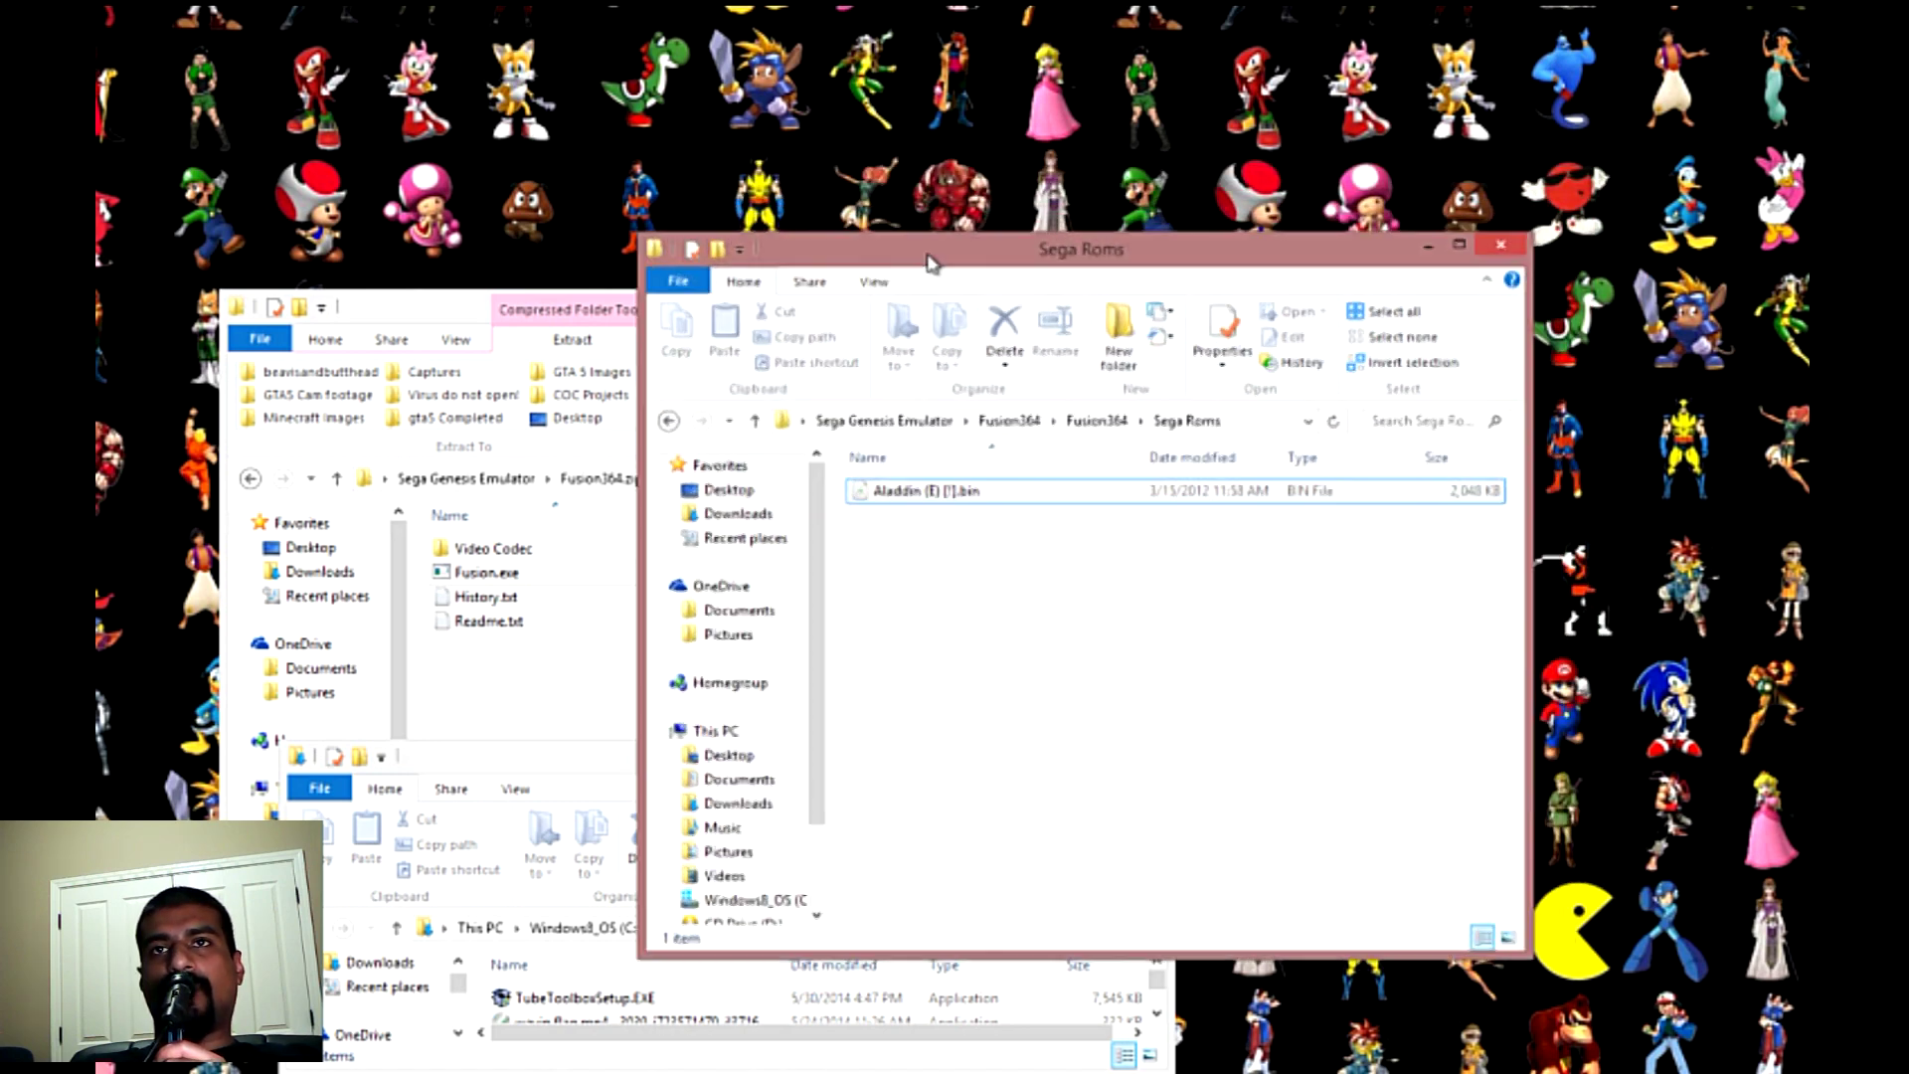
pyautogui.click(756, 425)
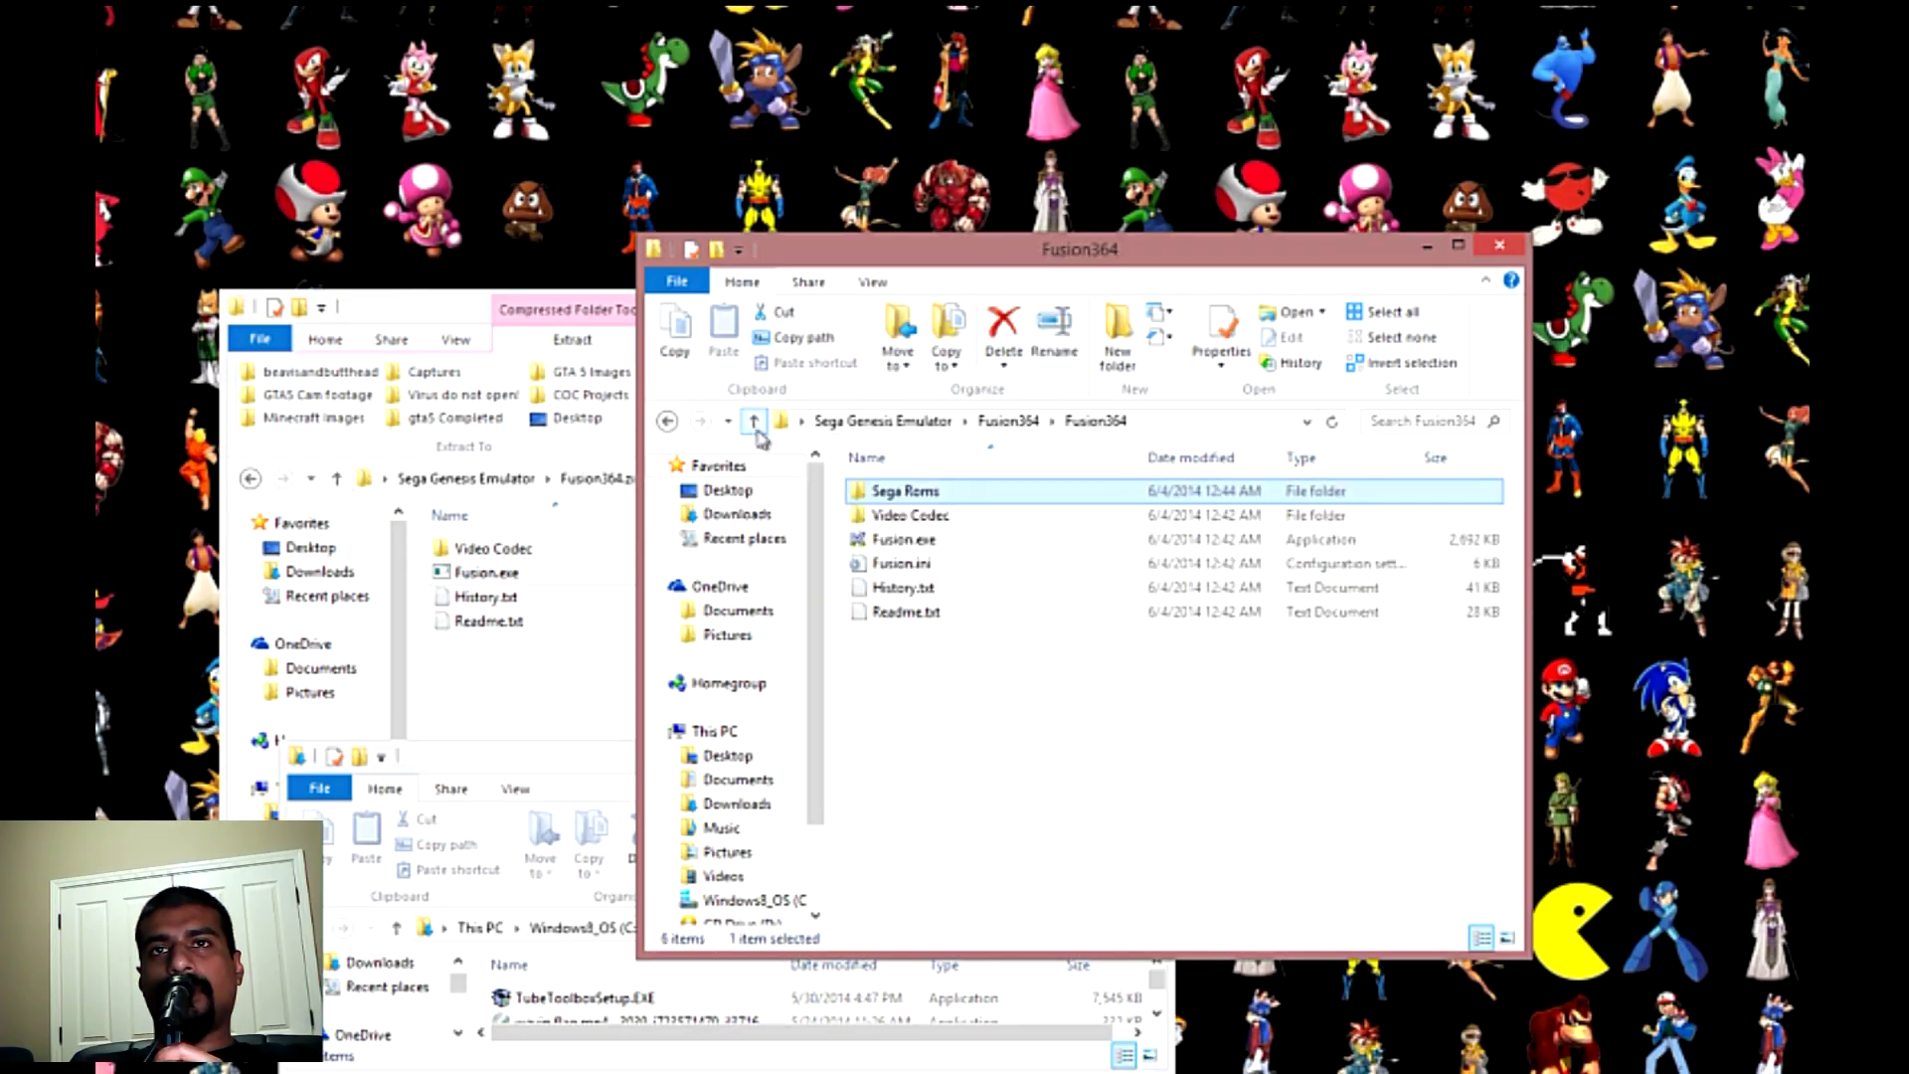
# - Launch Fusion.exe and open Load Genesis / 32X ROM in the Sega Roms folder
pyautogui.doubleClick(903, 543)
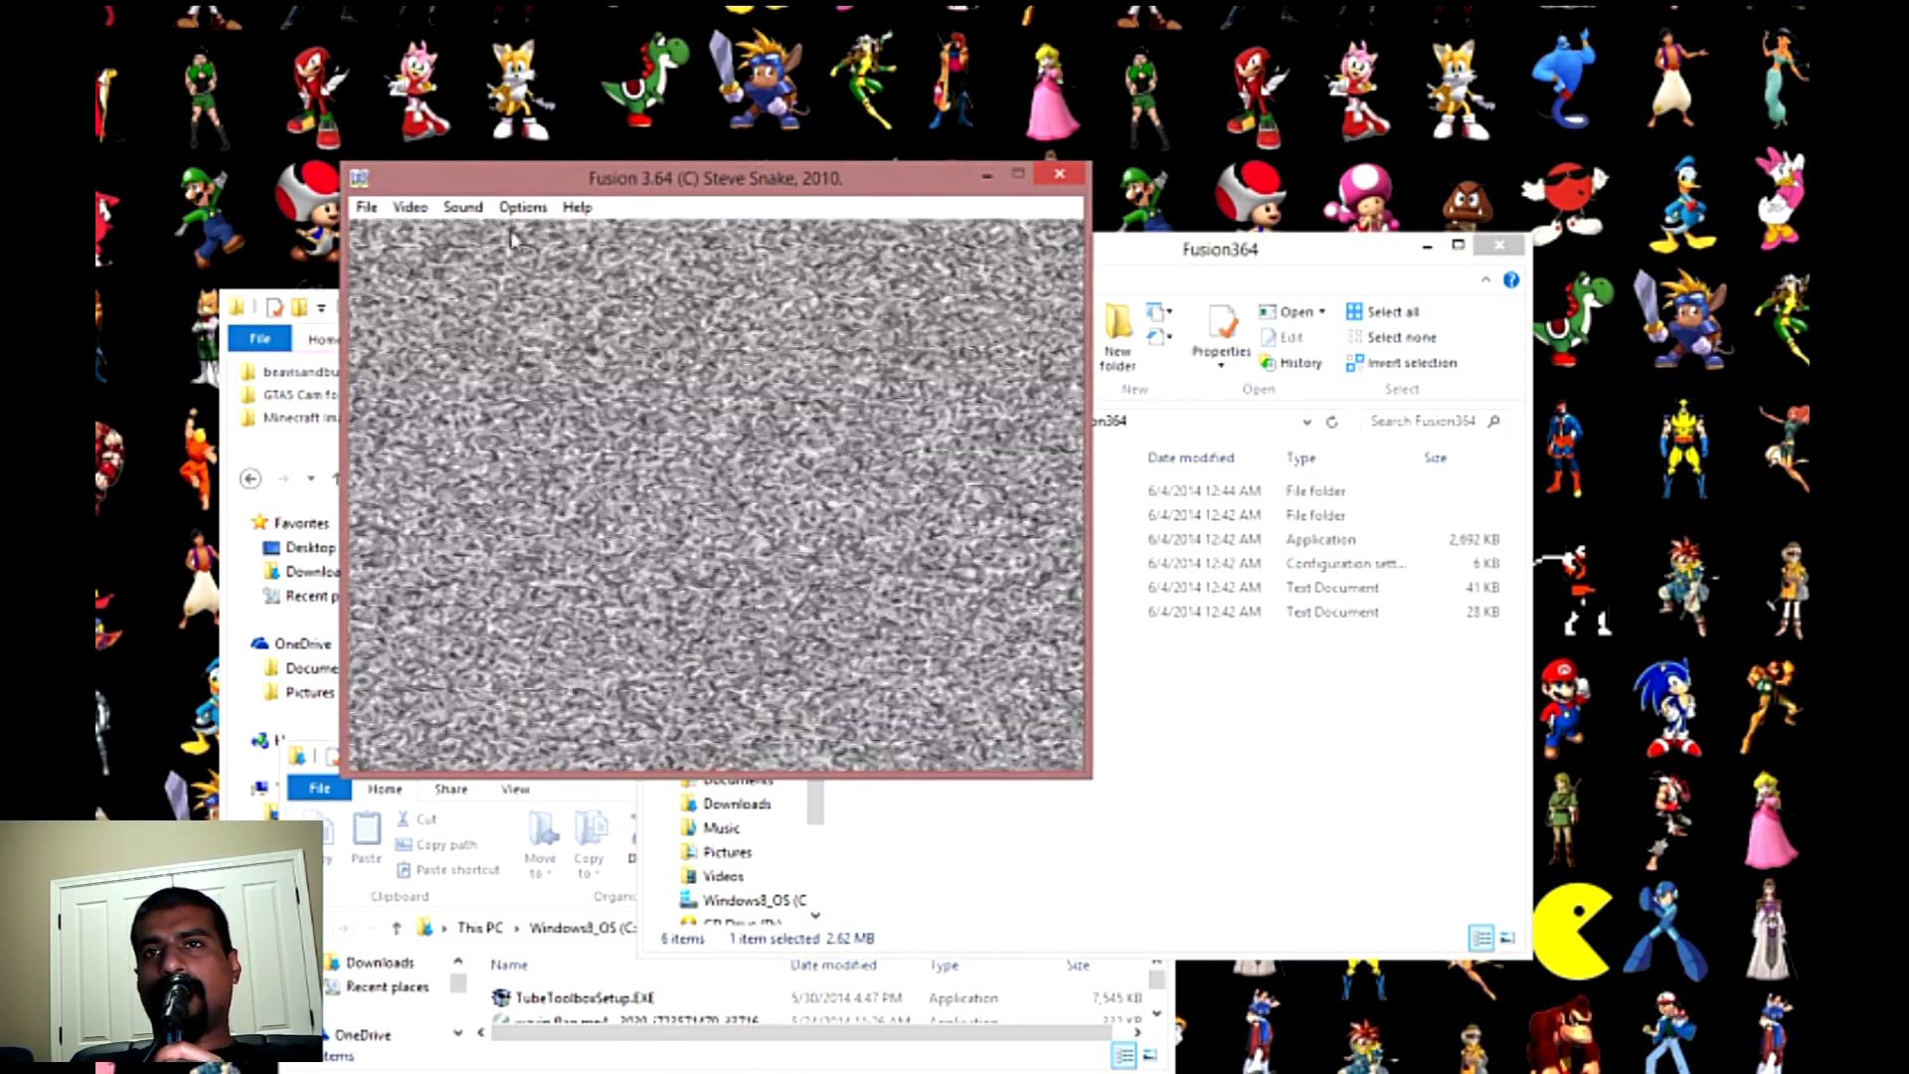
pyautogui.click(366, 208)
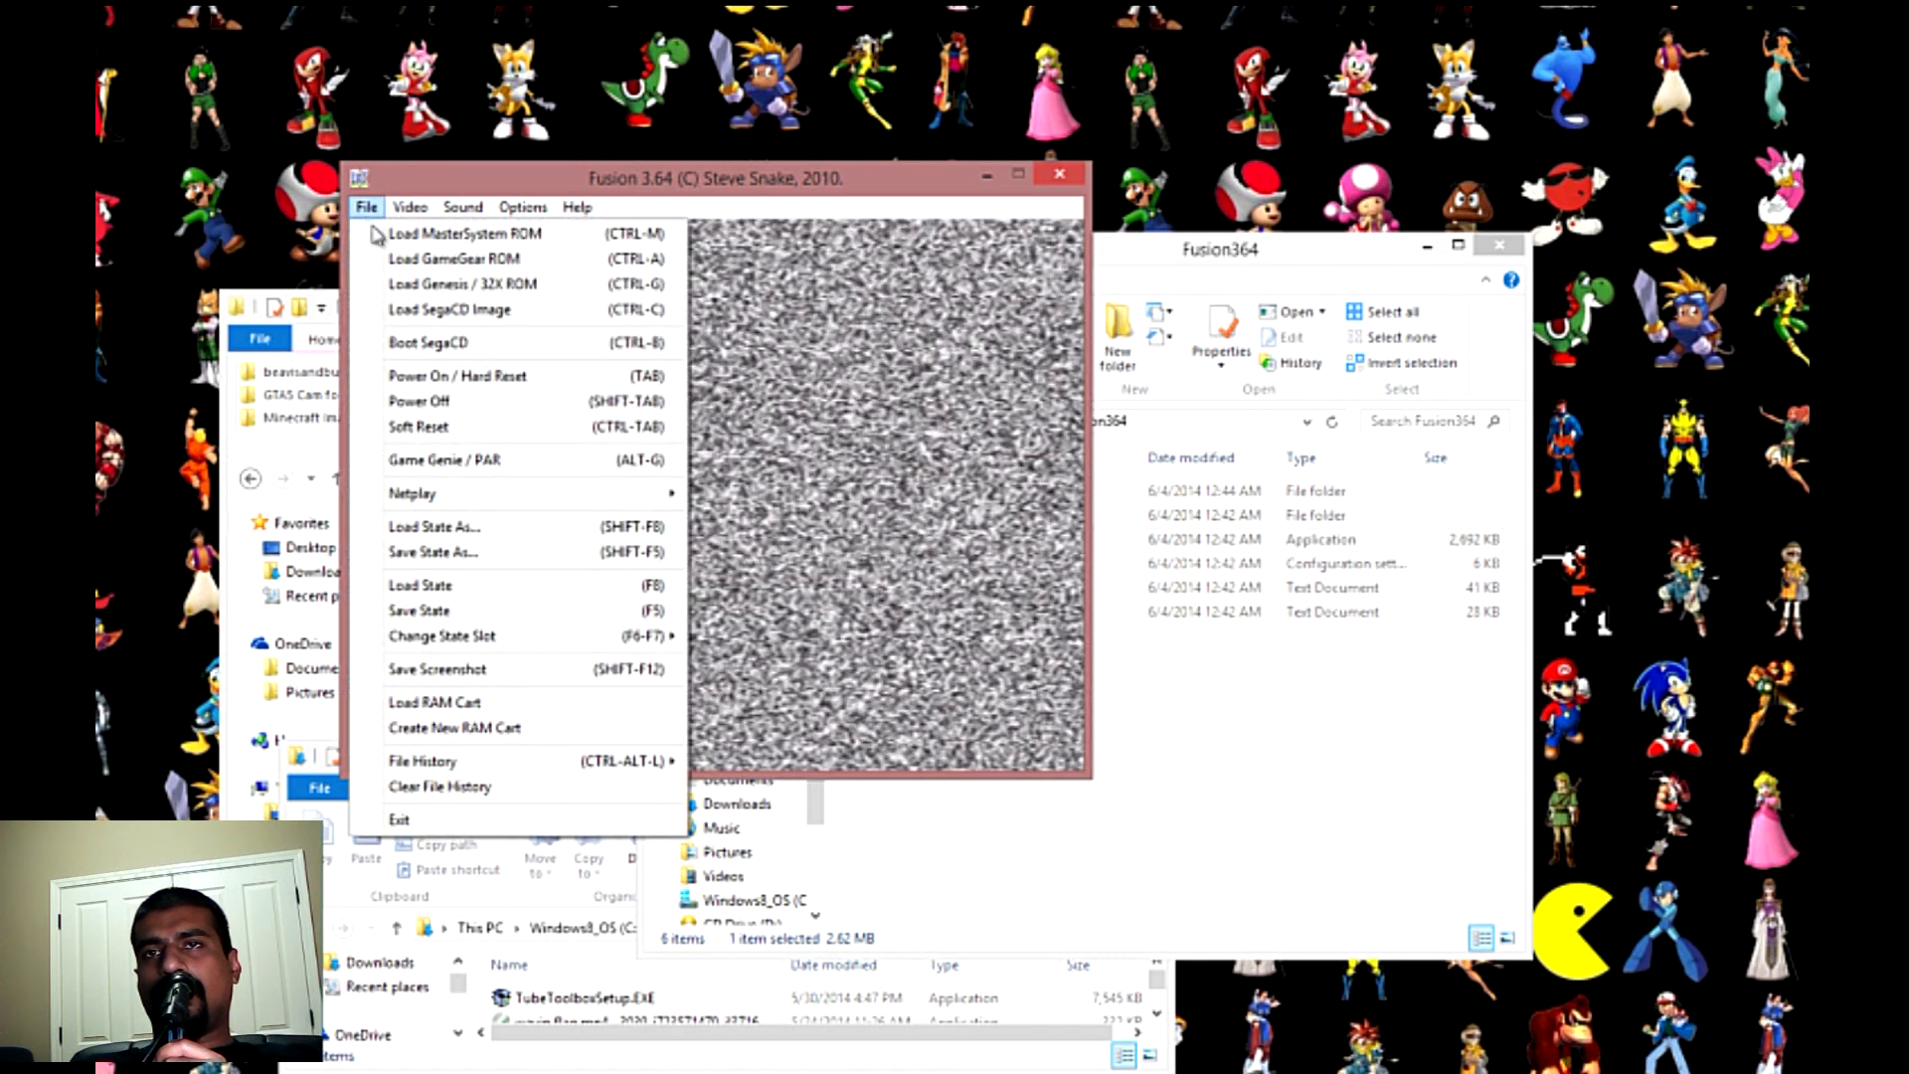
pyautogui.click(414, 285)
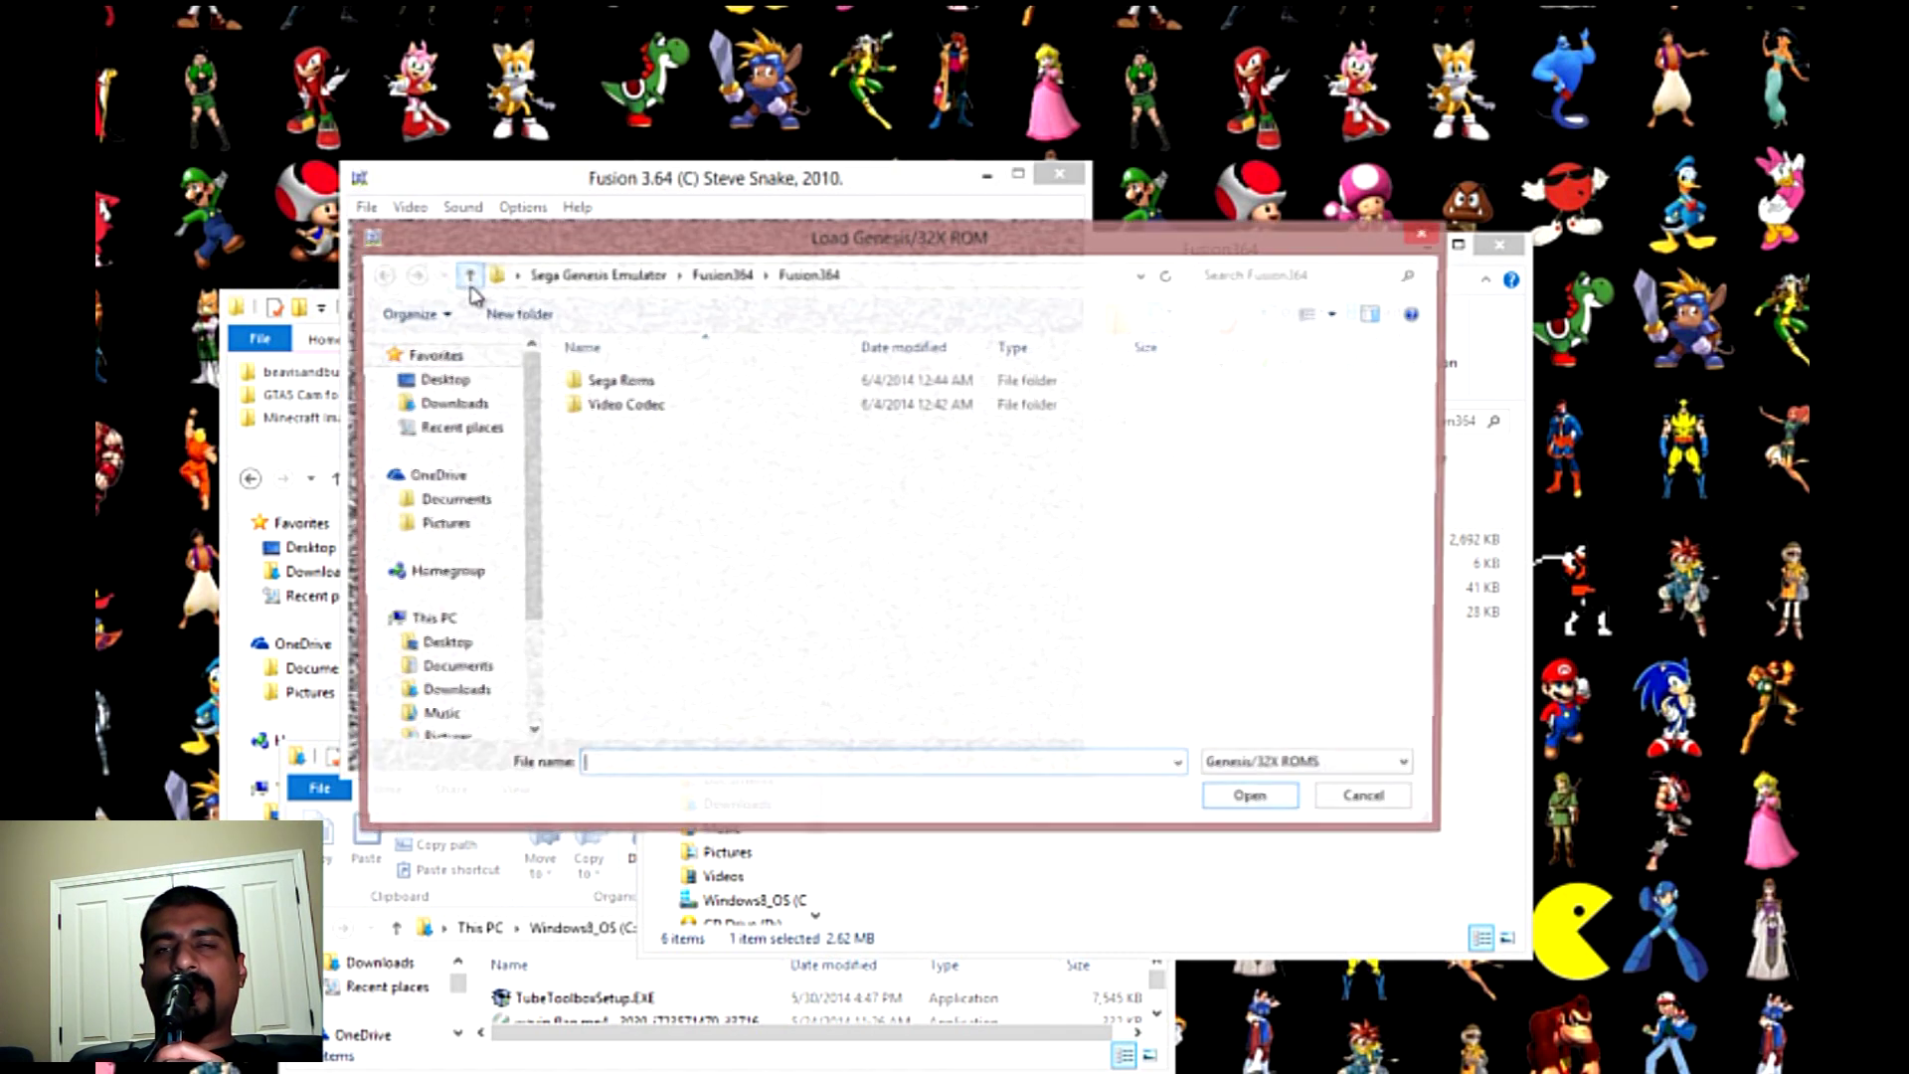
pyautogui.doubleClick(607, 384)
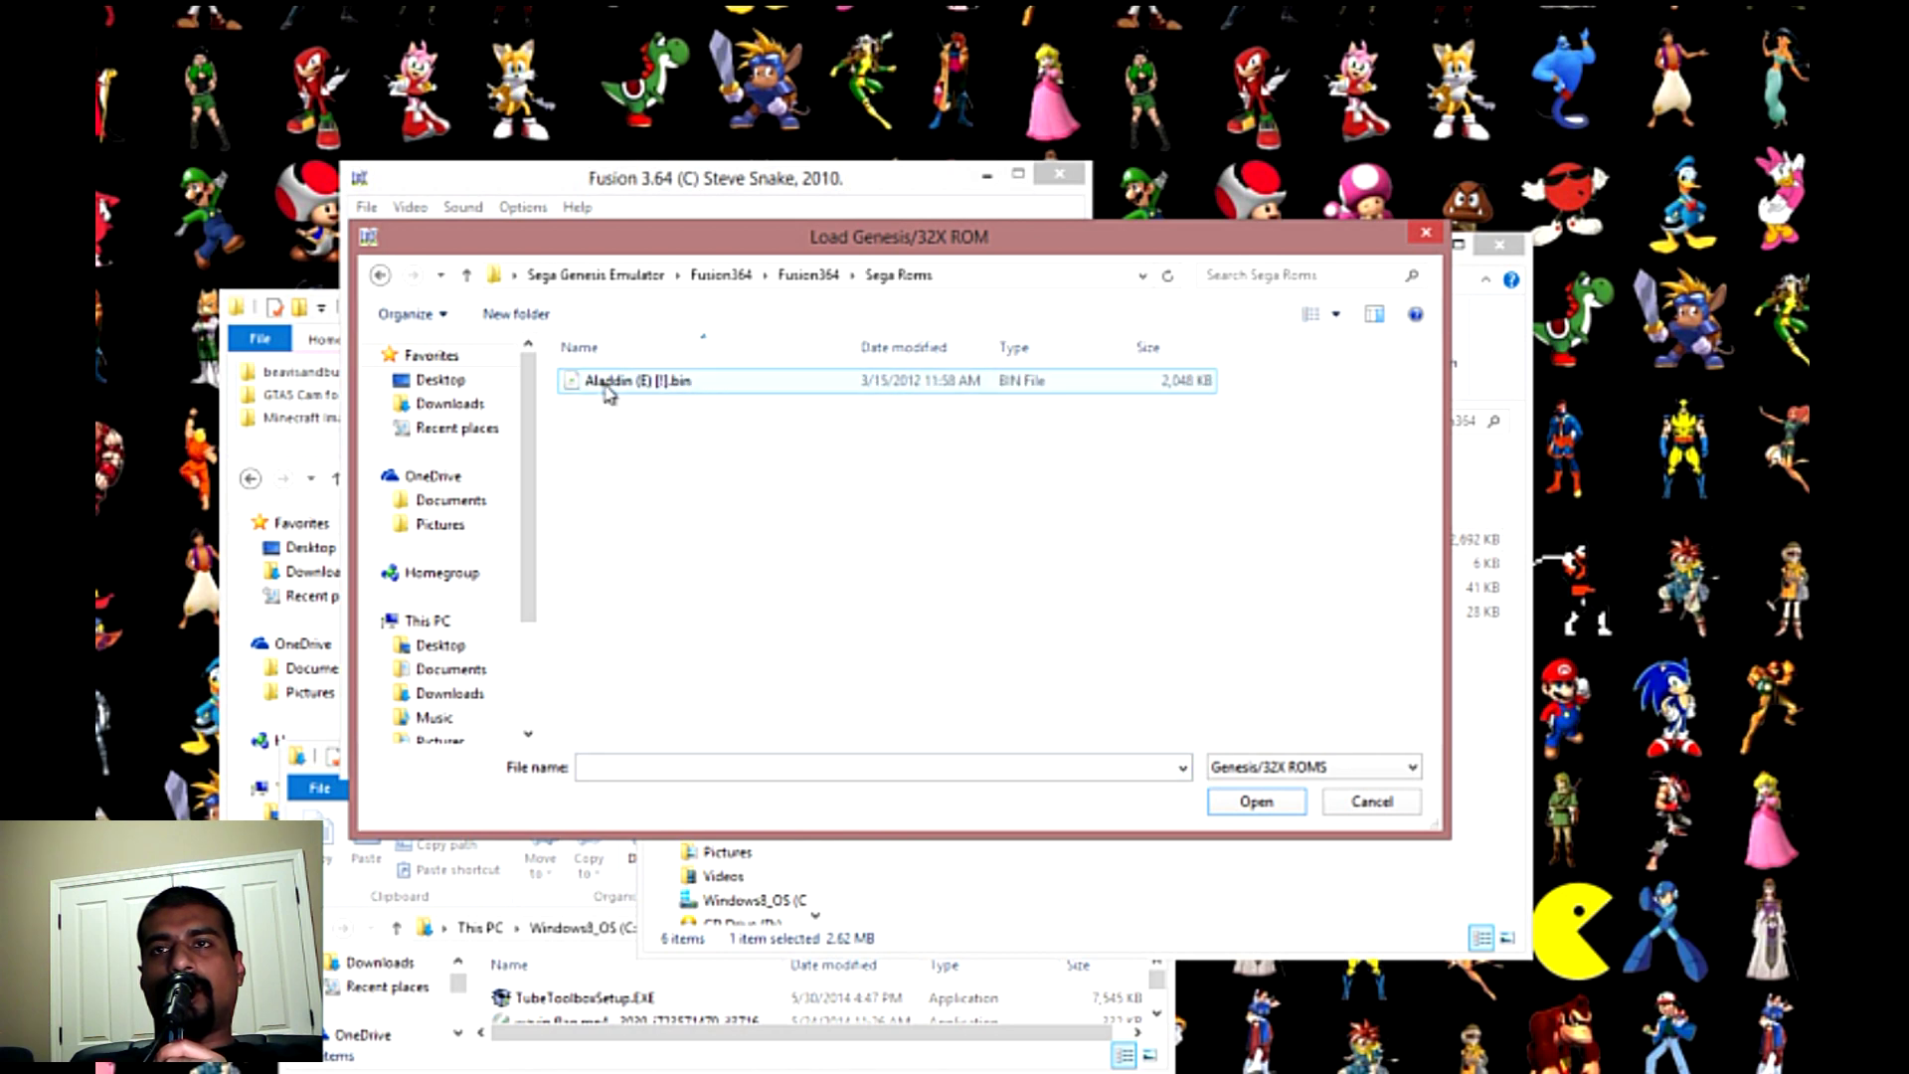